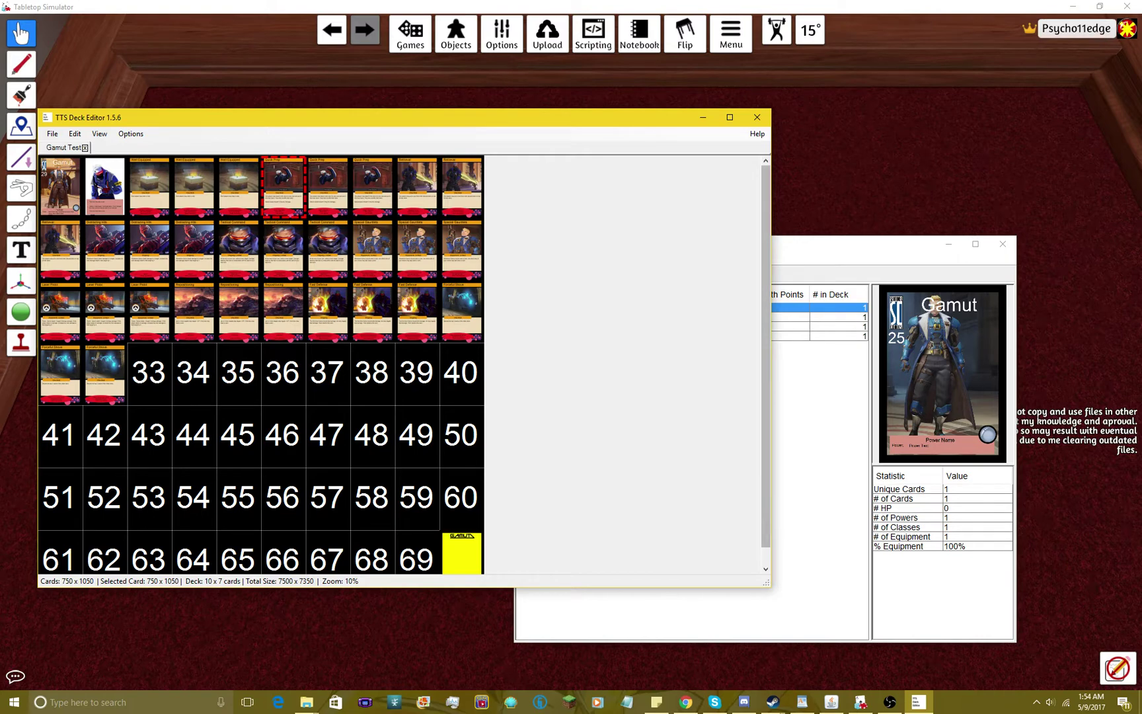
# Switch to Forge of the Multiverse and preview the hero front, hero back, card back and Something cards of the Test deck
pyautogui.click(821, 423)
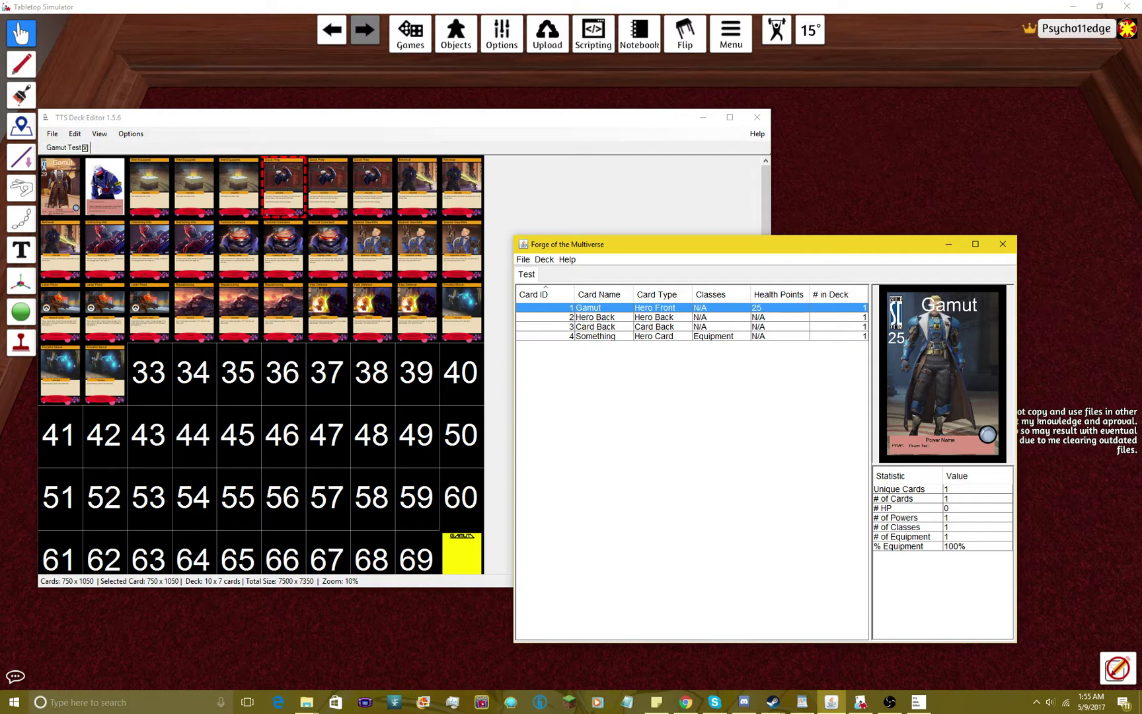
pyautogui.click(595, 317)
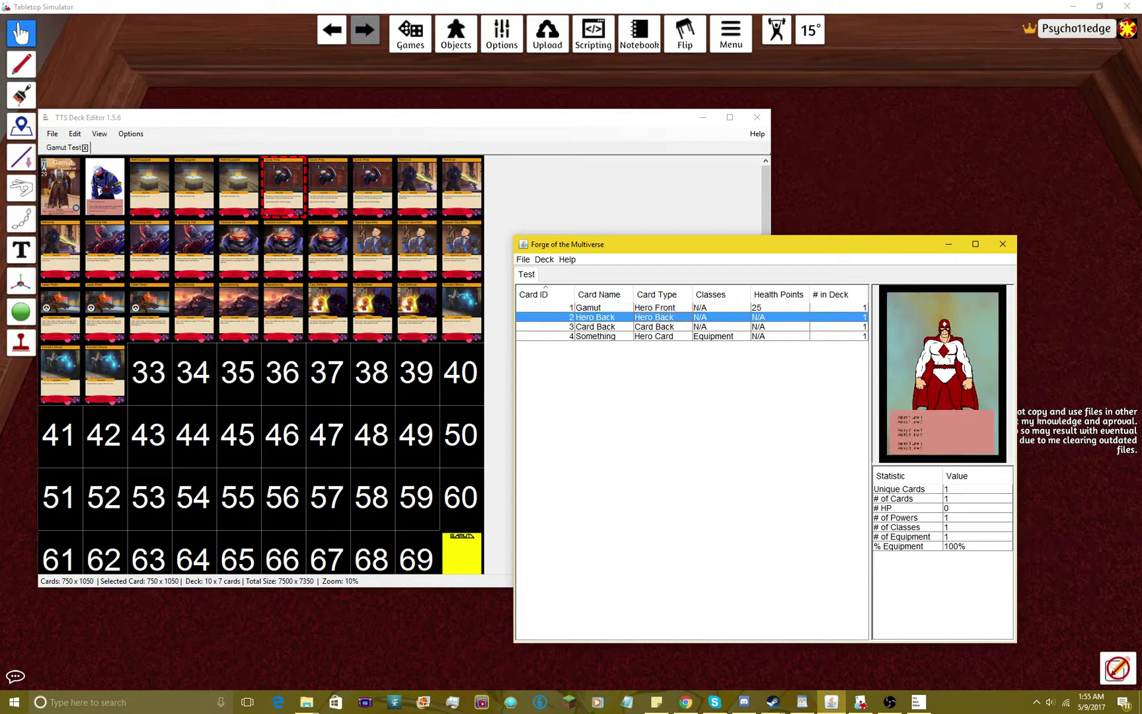
pyautogui.click(595, 326)
pyautogui.click(595, 317)
pyautogui.click(595, 308)
pyautogui.click(596, 337)
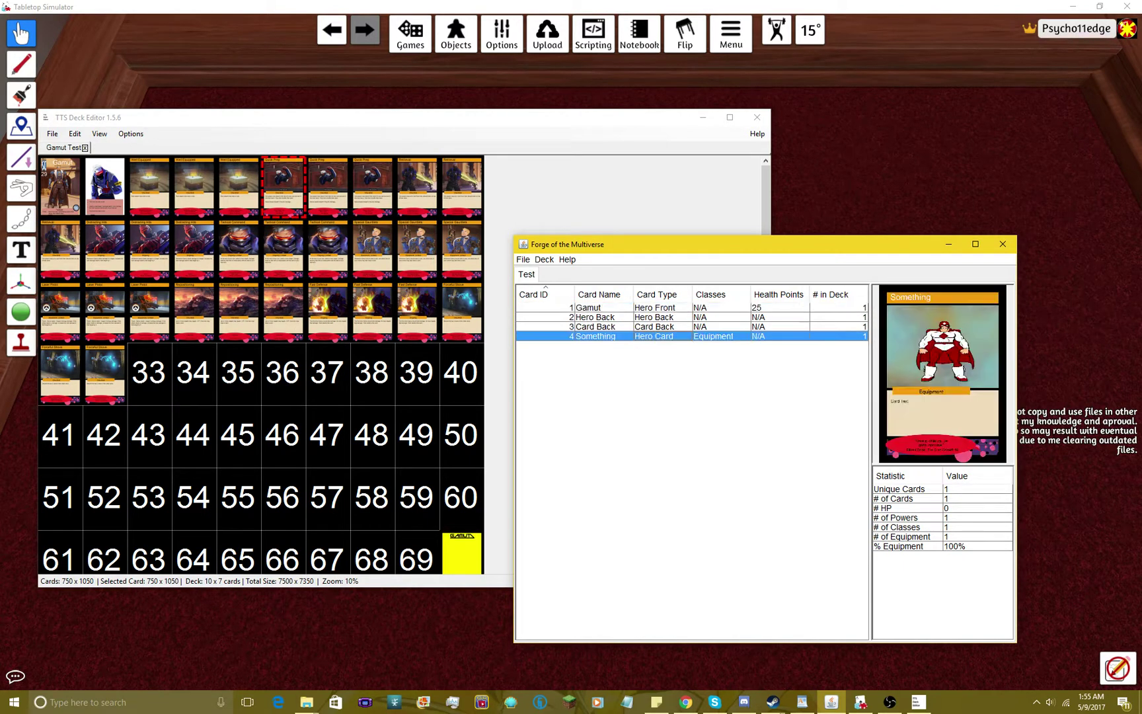
pyautogui.click(595, 308)
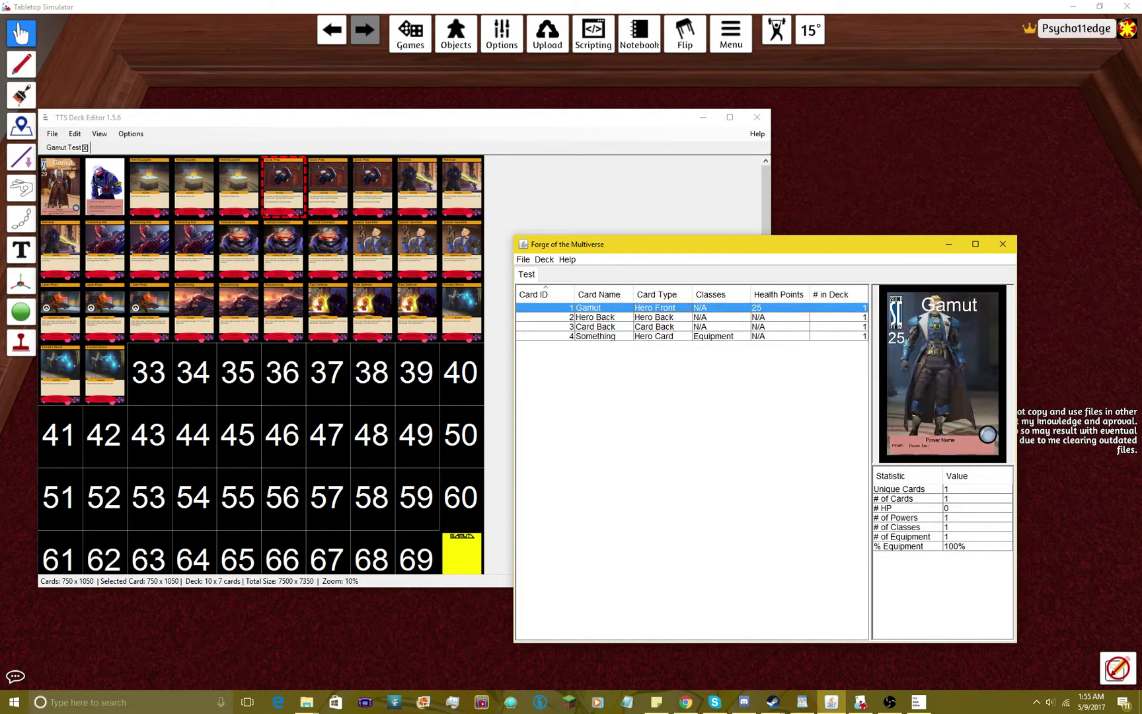
# Open the Gamut hero front card for editing and review its name, health, power, colour and image options
pyautogui.rightClick(651, 308)
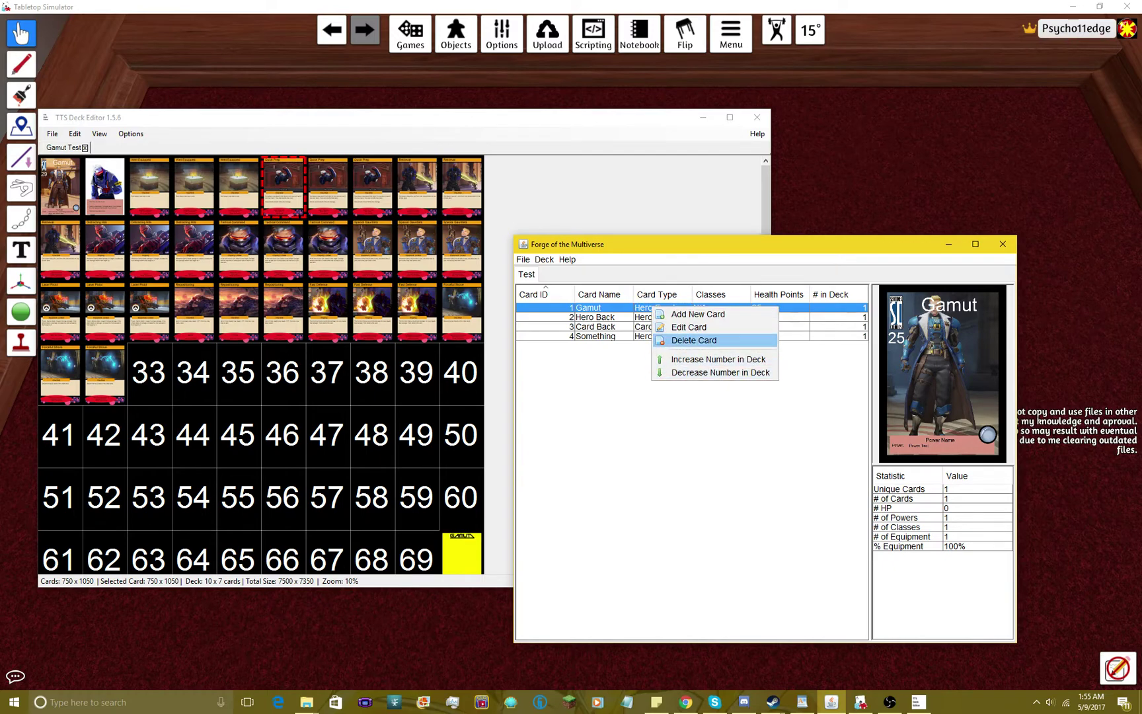
pyautogui.click(688, 327)
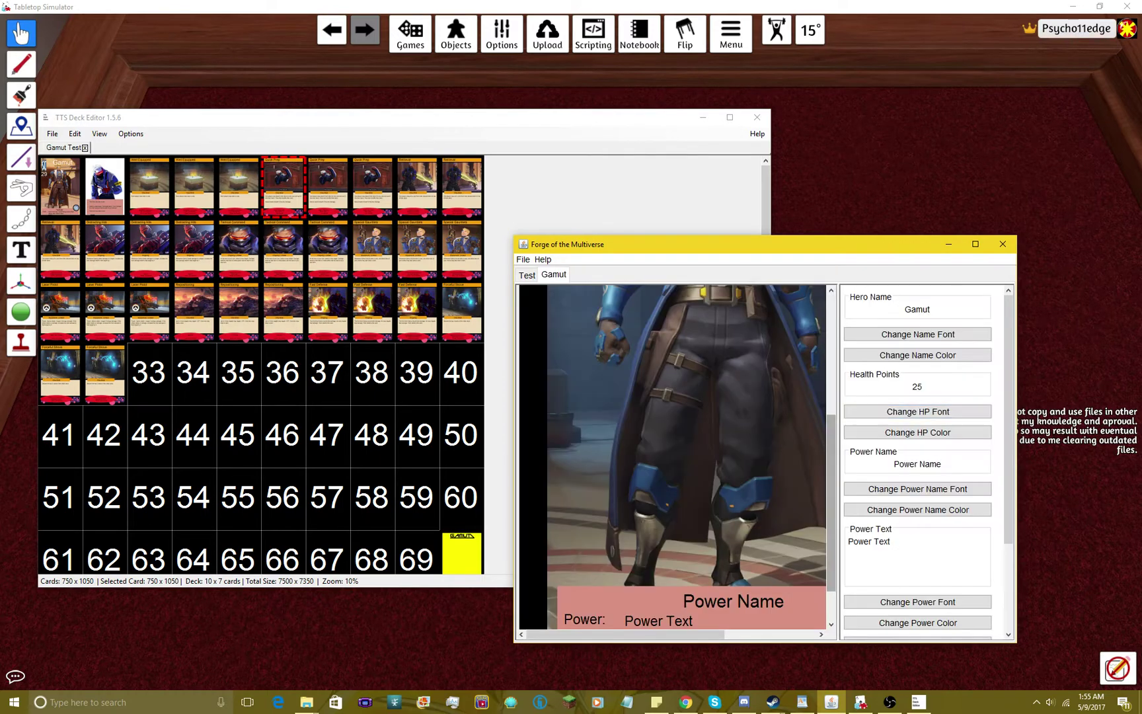
pyautogui.scroll(-5, 917, 462)
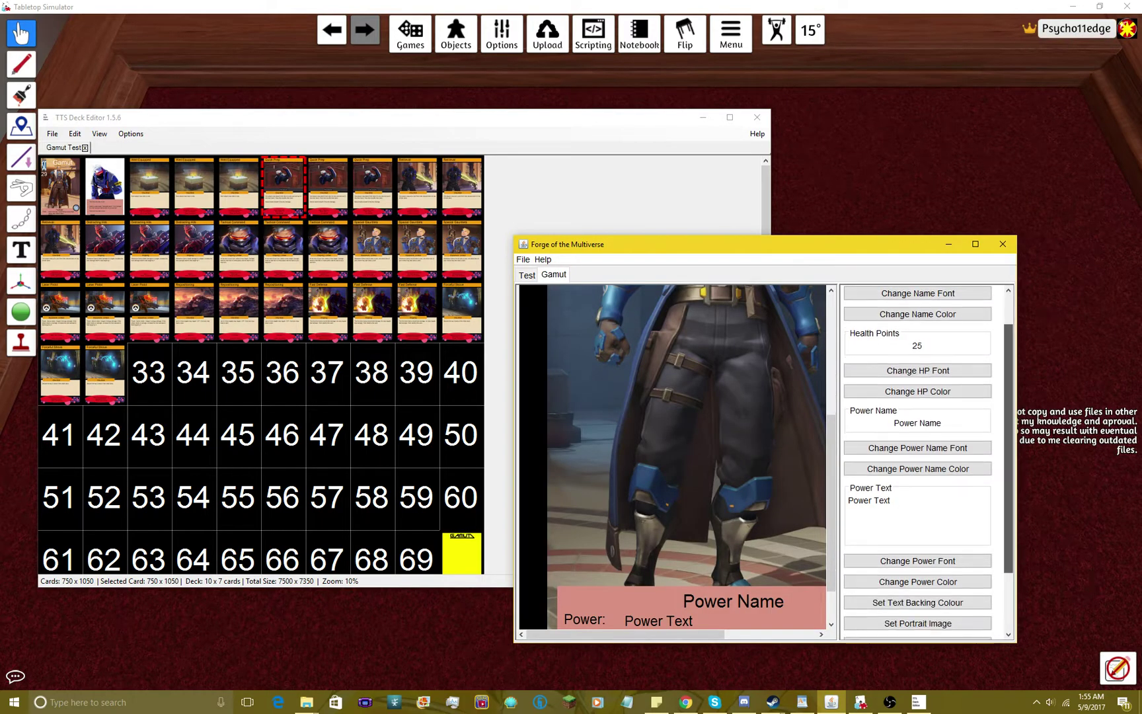
pyautogui.scroll(5, 917, 462)
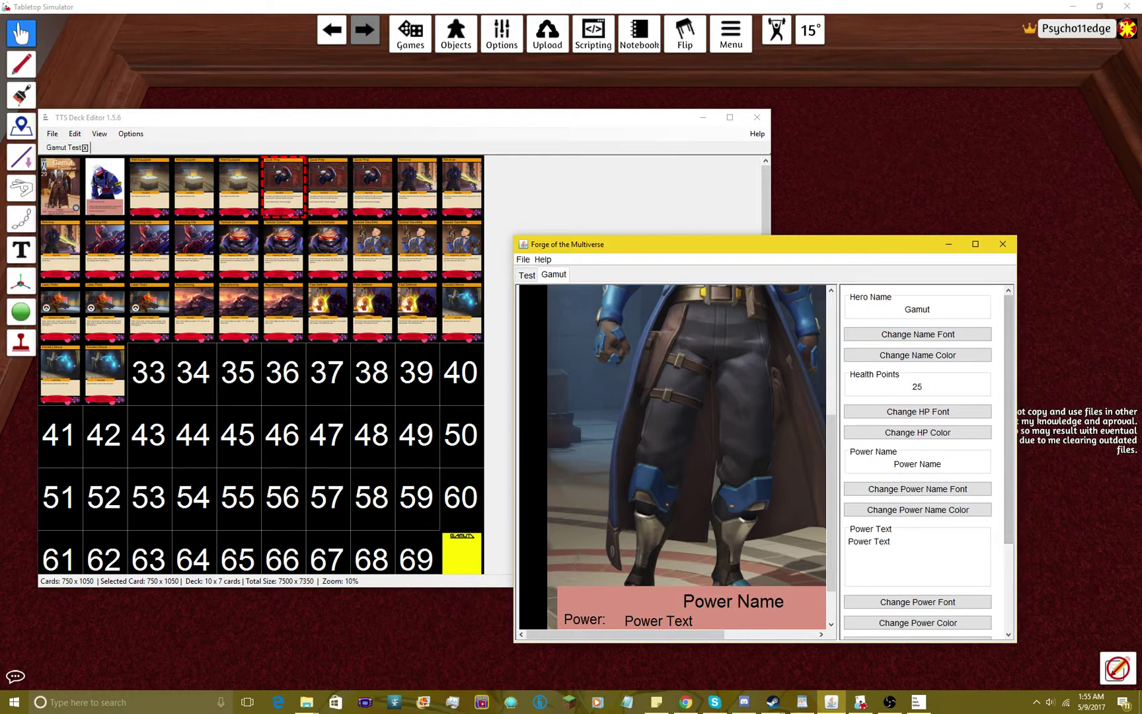
pyautogui.moveTo(830, 476)
pyautogui.mouseDown()
pyautogui.moveTo(830, 455)
pyautogui.moveTo(831, 478)
pyautogui.mouseUp()
pyautogui.scroll(-3, 917, 433)
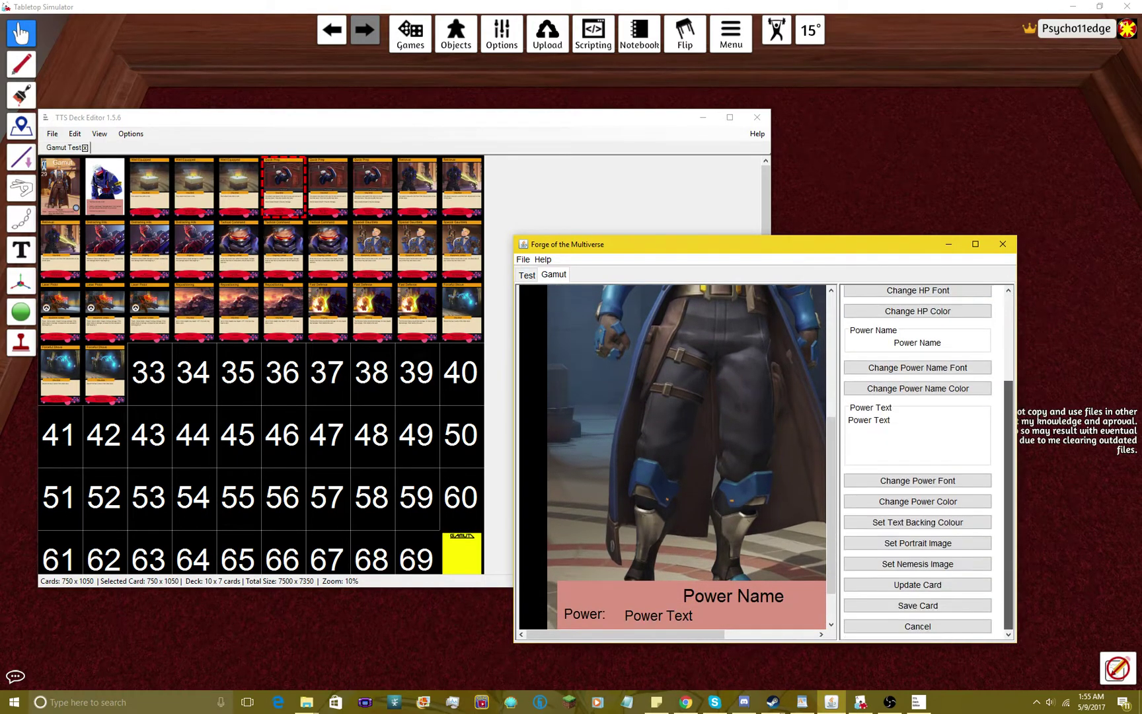
pyautogui.scroll(3, 917, 432)
# Switch between the Test deck list and the open Gamut card, and save the card
pyautogui.click(526, 274)
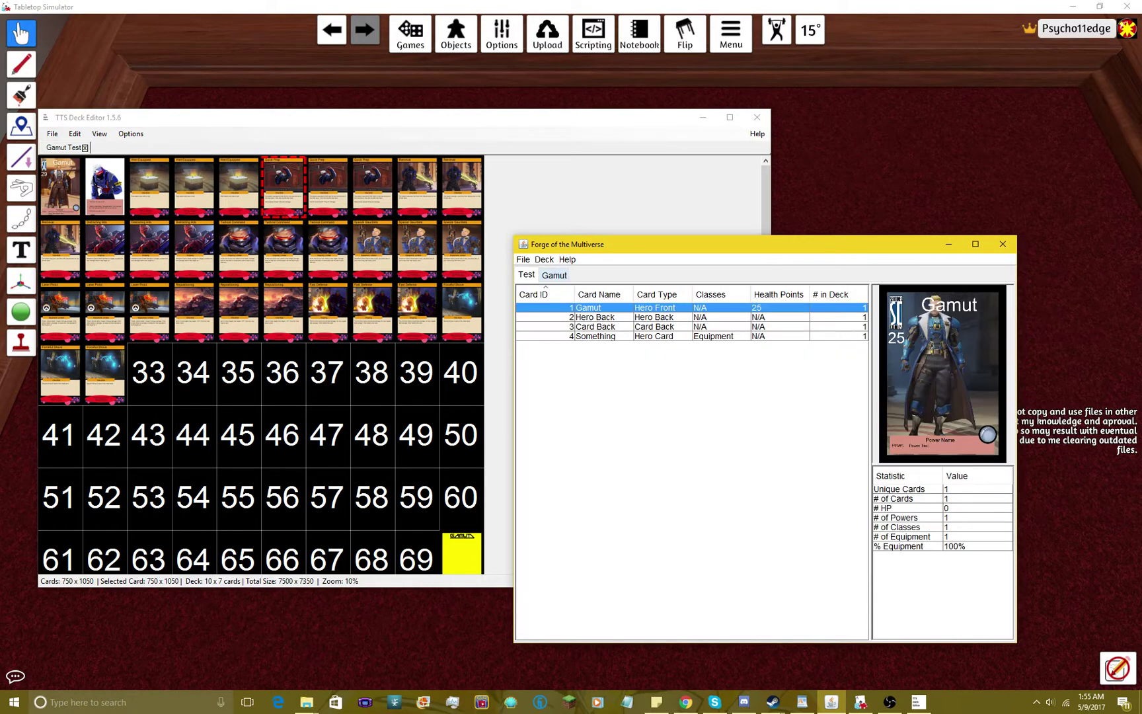
pyautogui.click(554, 275)
pyautogui.click(527, 275)
pyautogui.hotkey('ctrl', 'Tab')
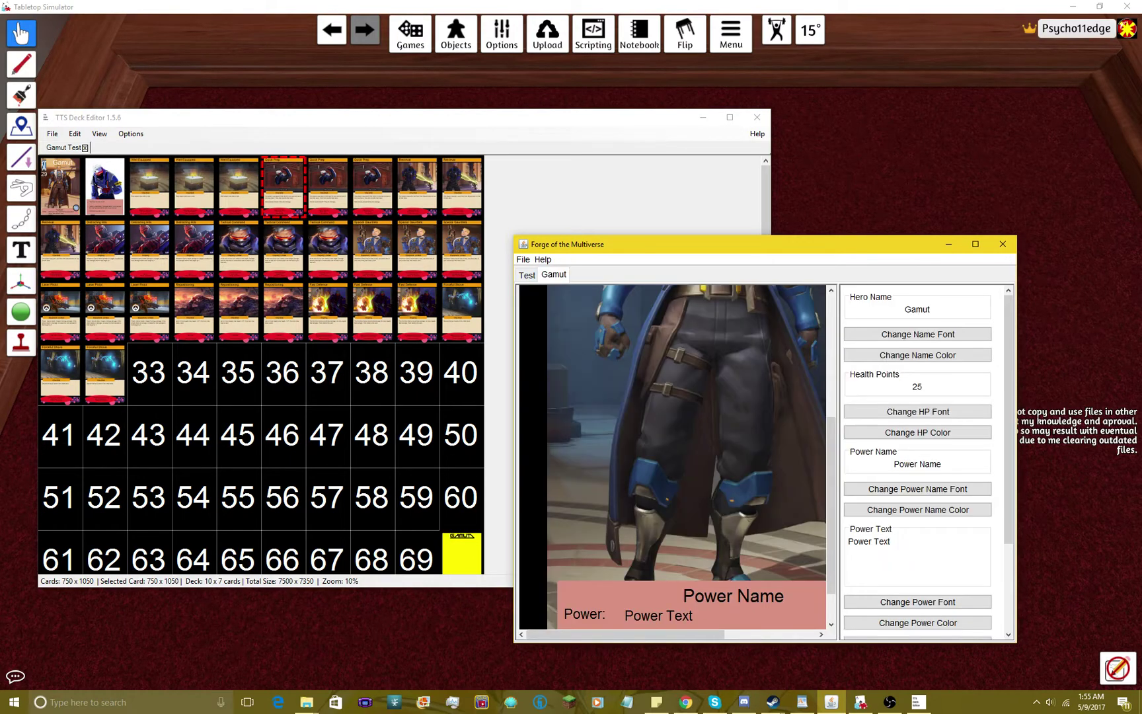
pyautogui.scroll(5, 691, 456)
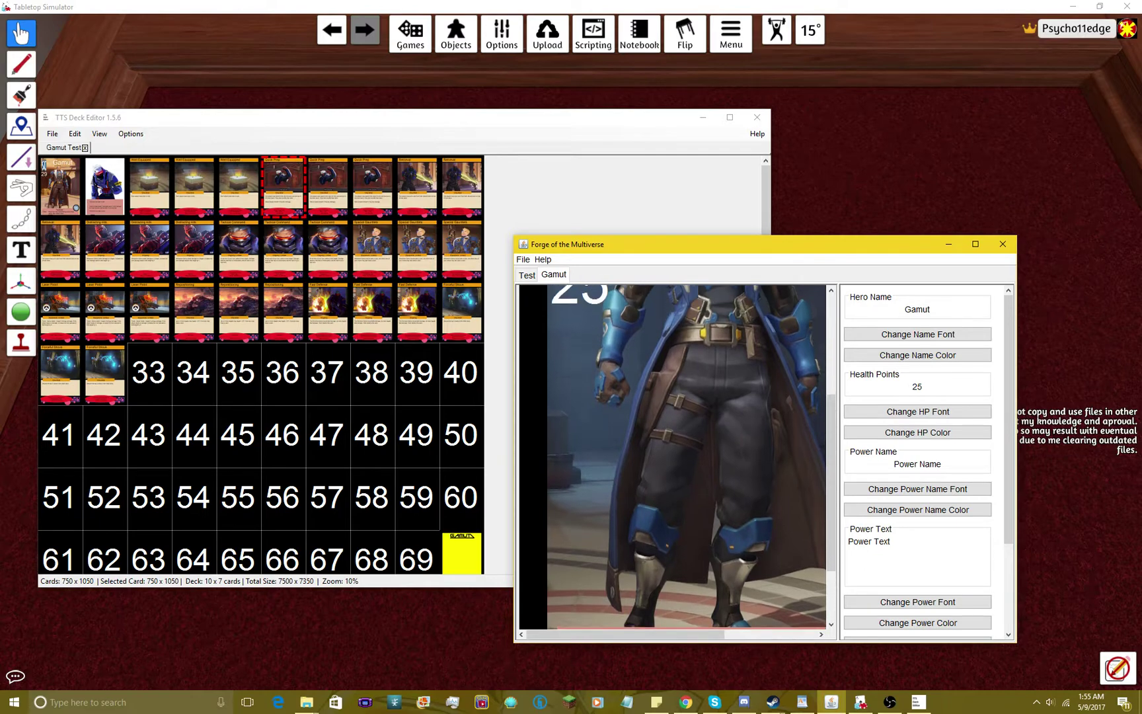
pyautogui.scroll(-4, 917, 542)
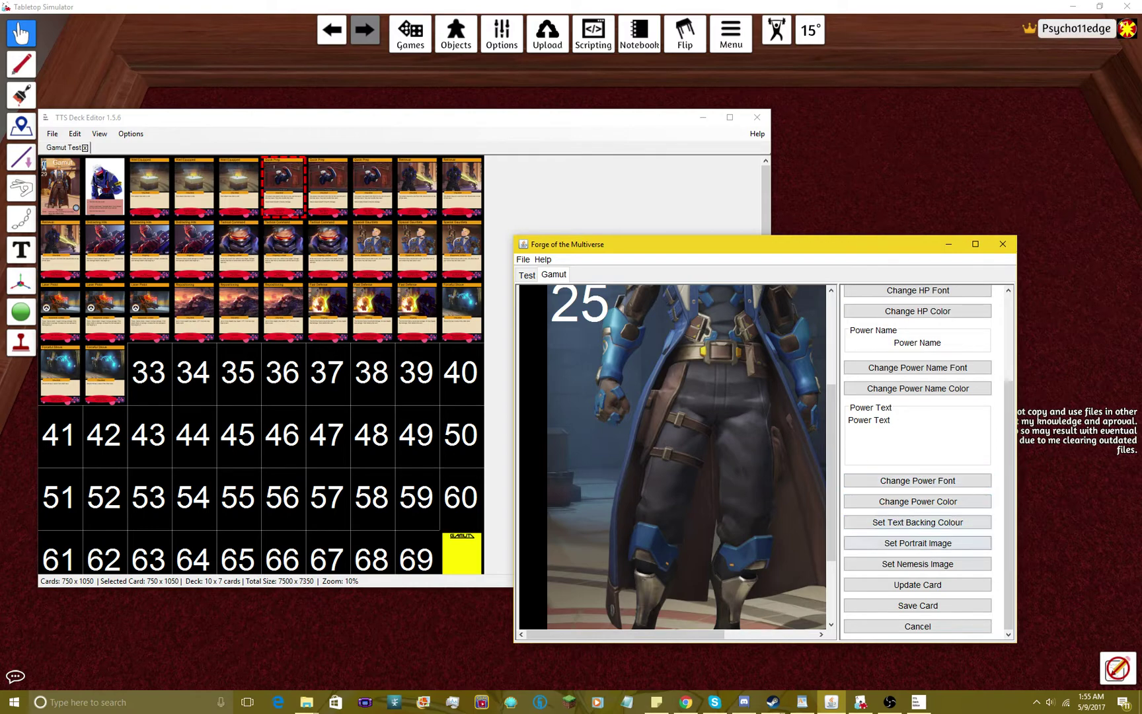
pyautogui.click(917, 605)
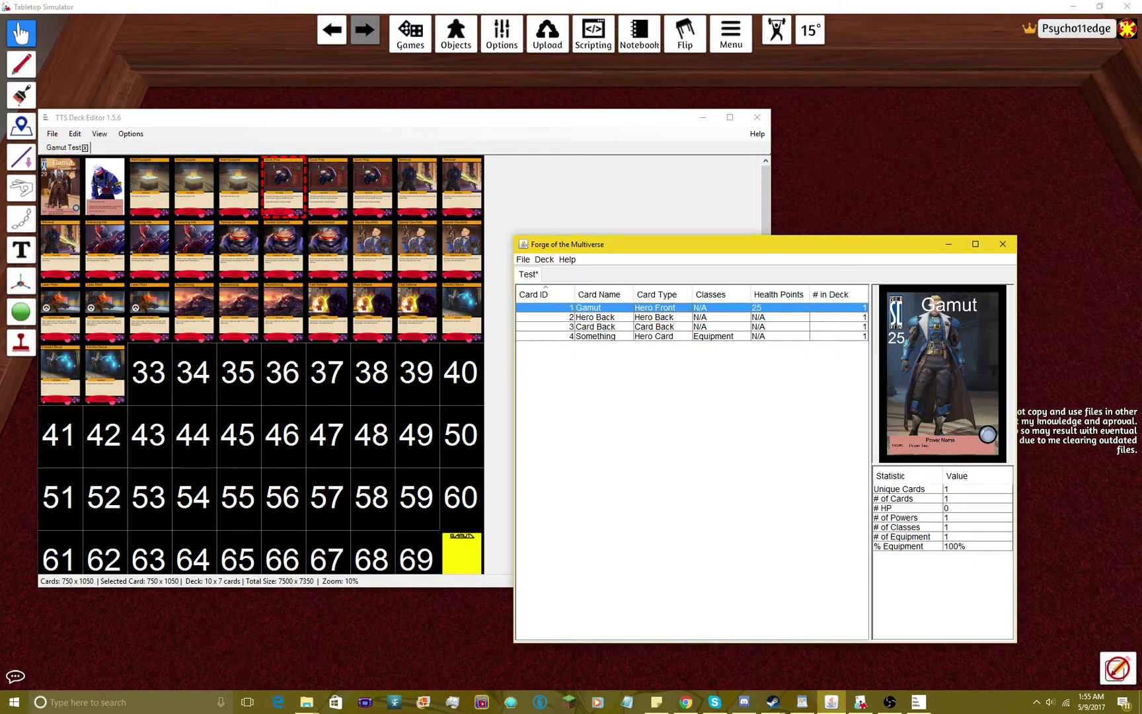
# Add a new hero card to the Test deck and name it "Stuff"
pyautogui.rightClick(629, 397)
pyautogui.click(664, 403)
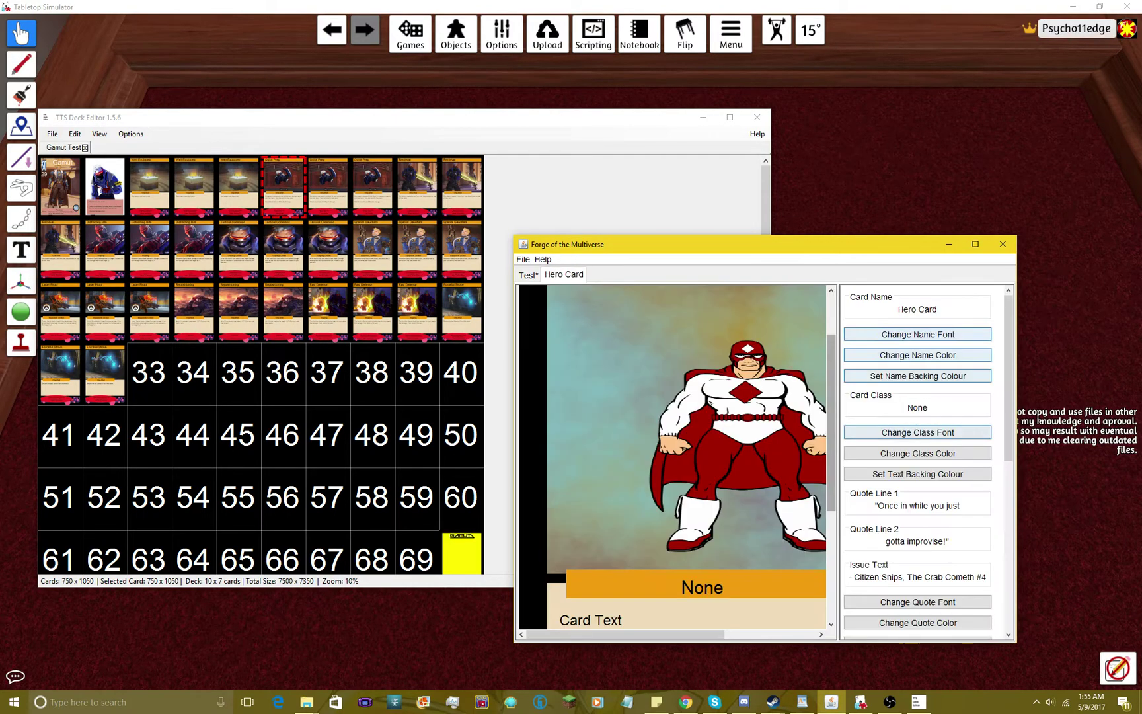
pyautogui.moveTo(941, 309); pyautogui.dragTo(894, 310)
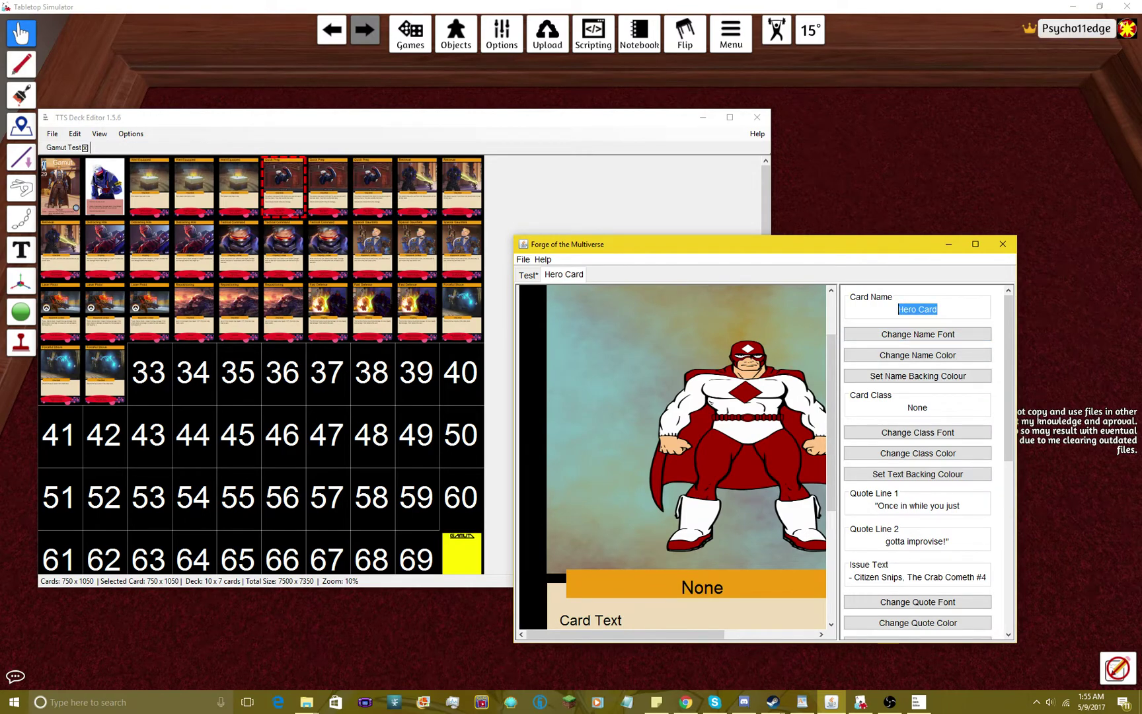
pyautogui.write('Stuff')
# Set the new card's class to "Ongoing, Limited", look through its remaining options and save the card
pyautogui.moveTo(933, 408); pyautogui.dragTo(903, 407)
pyautogui.write('Ongoing, Li')
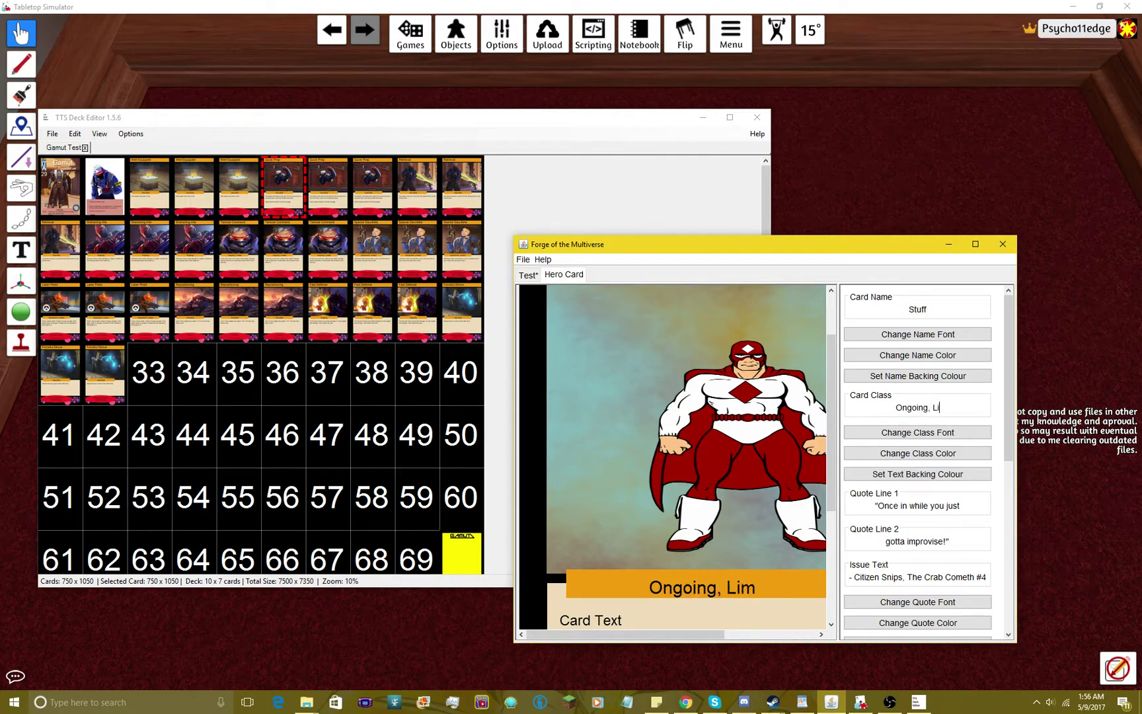
pyautogui.write('mited')
pyautogui.scroll(-1, 917, 449)
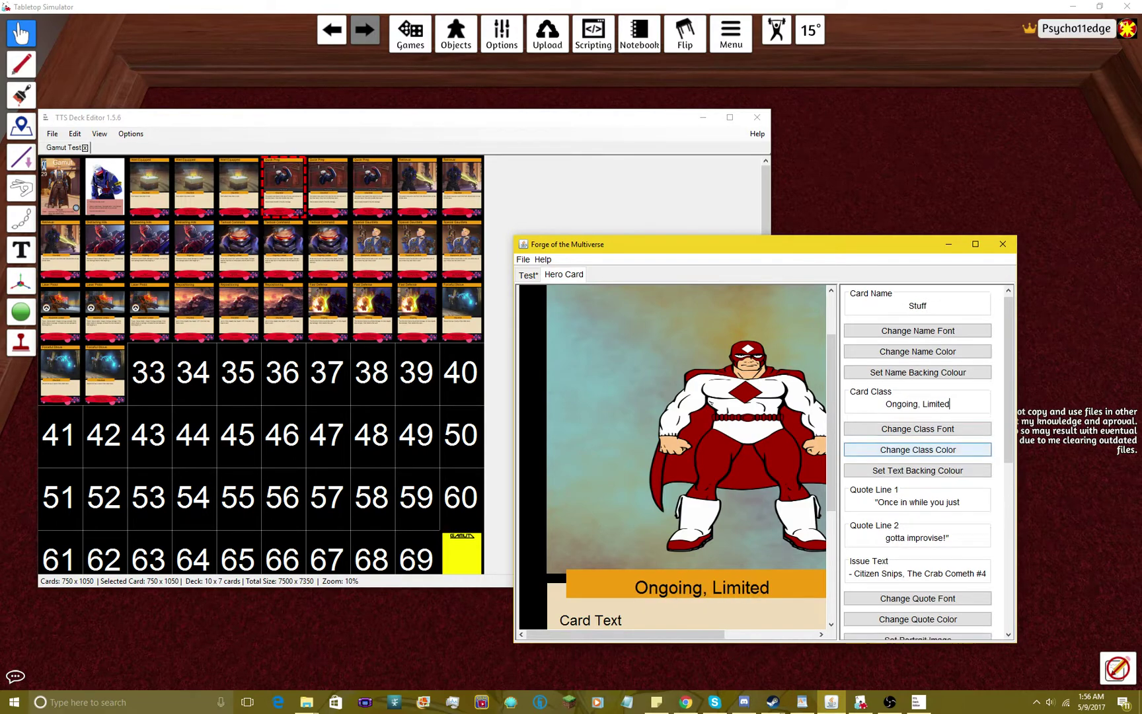
pyautogui.scroll(-3, 917, 449)
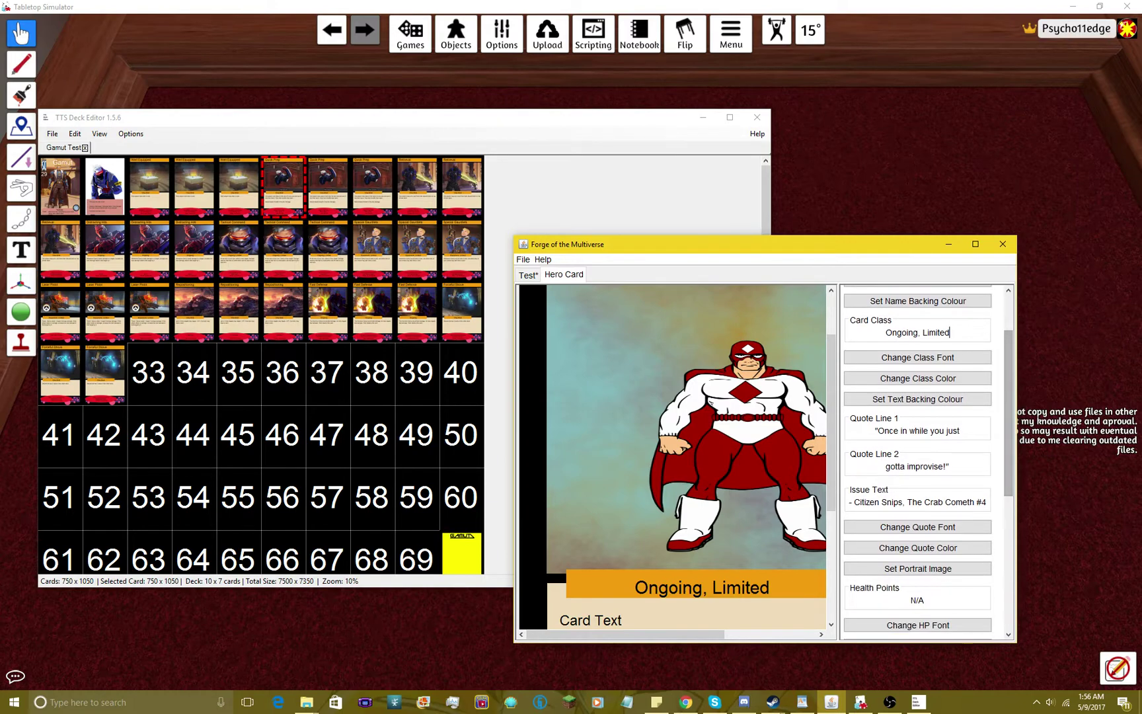
pyautogui.scroll(-5, 917, 450)
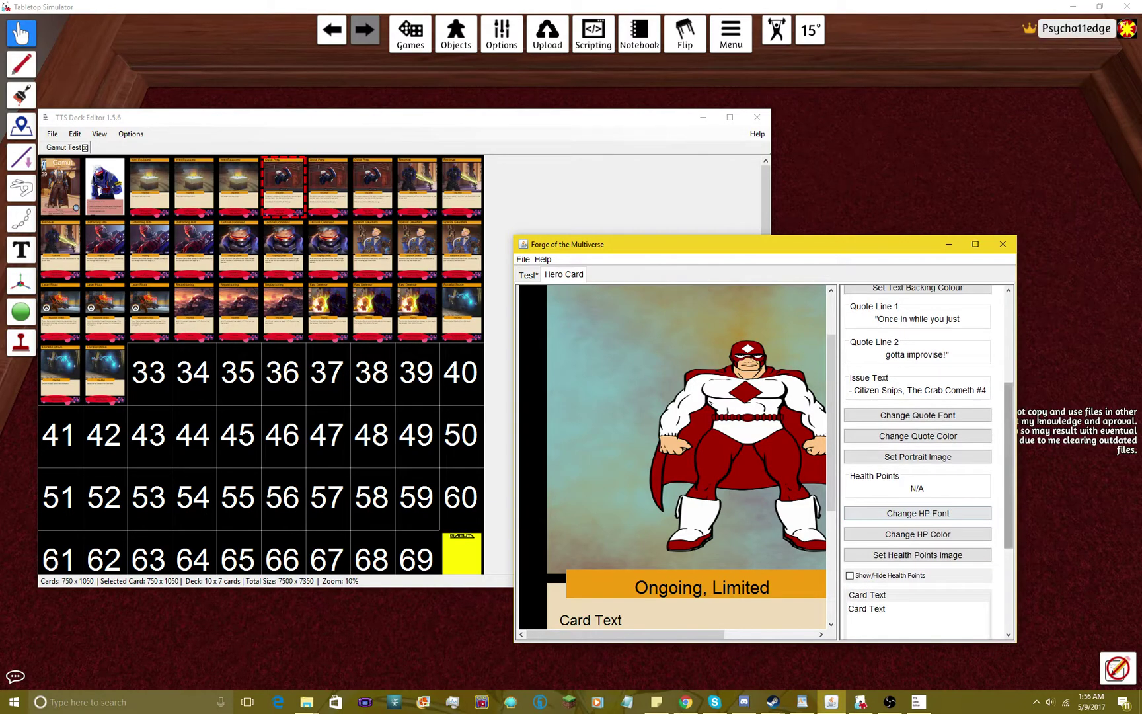
pyautogui.scroll(-6, 917, 512)
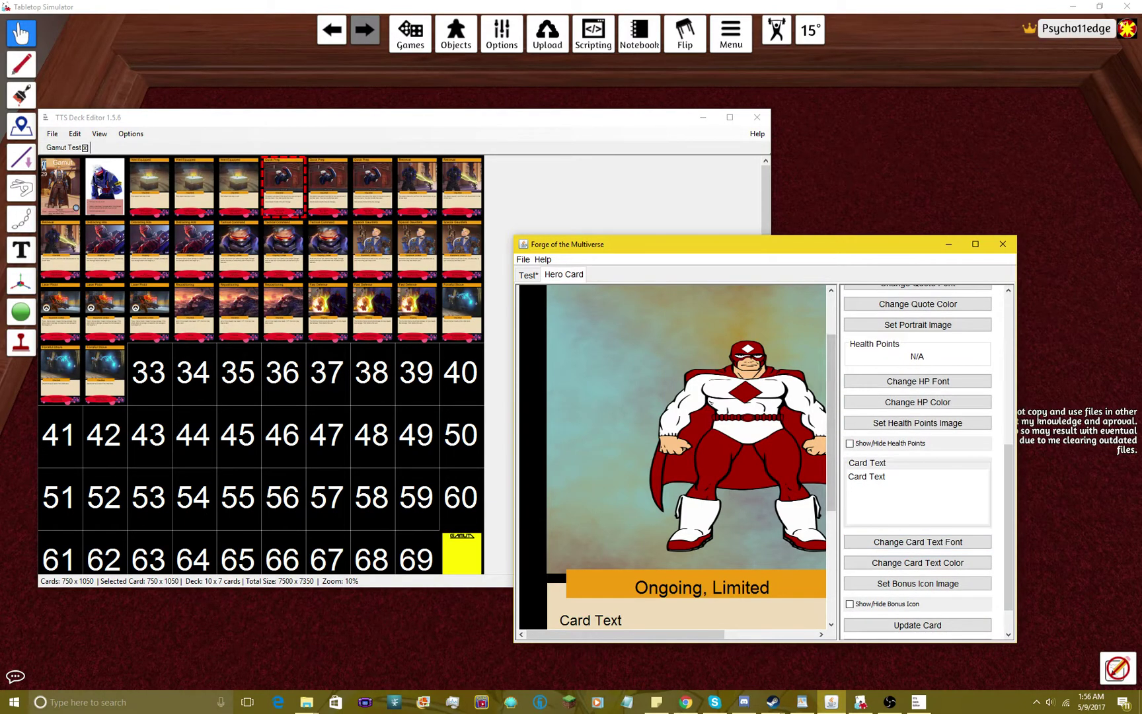
pyautogui.scroll(-2, 917, 569)
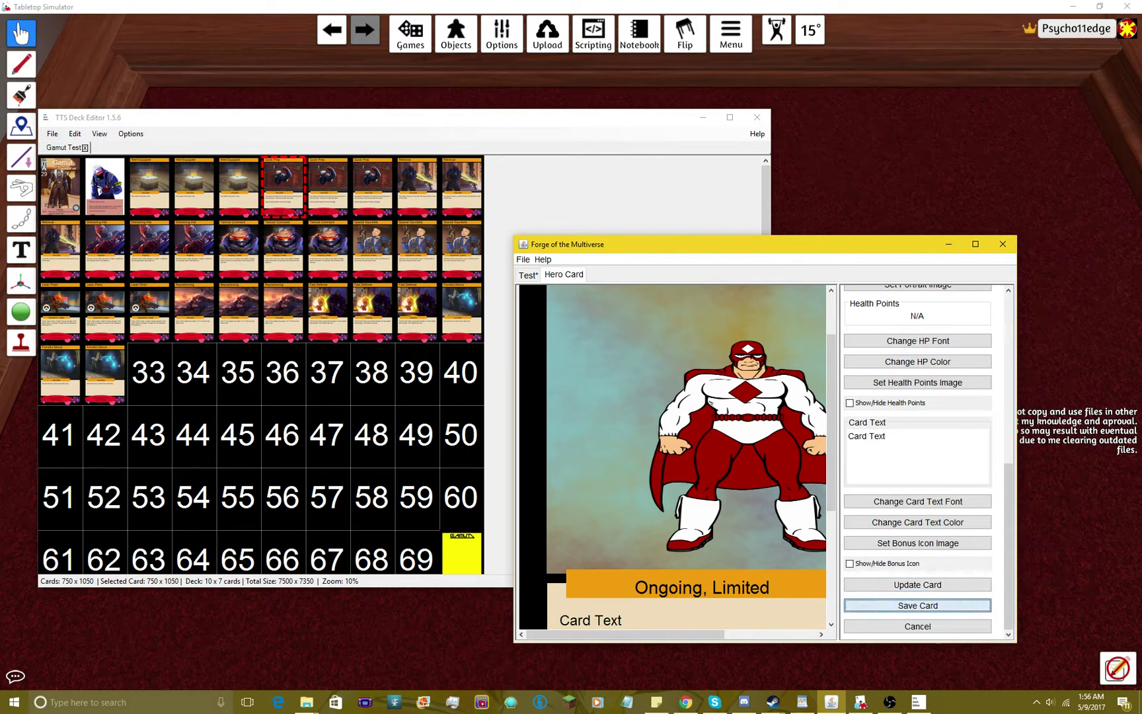
pyautogui.click(917, 605)
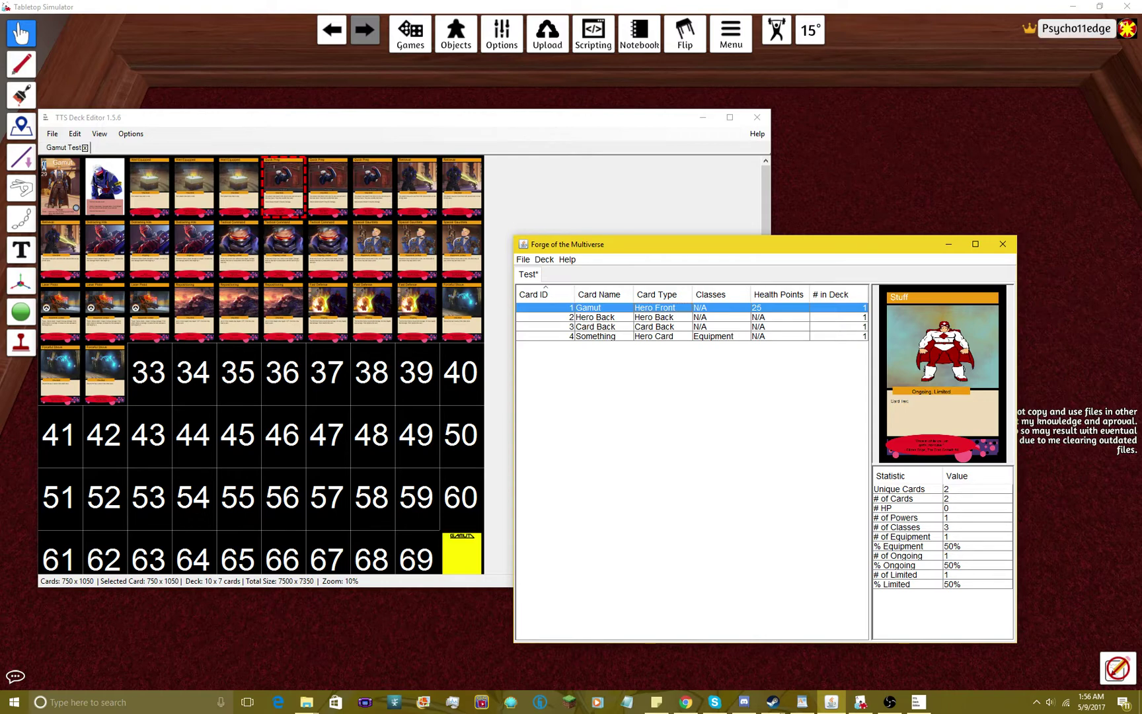
pyautogui.click(523, 260)
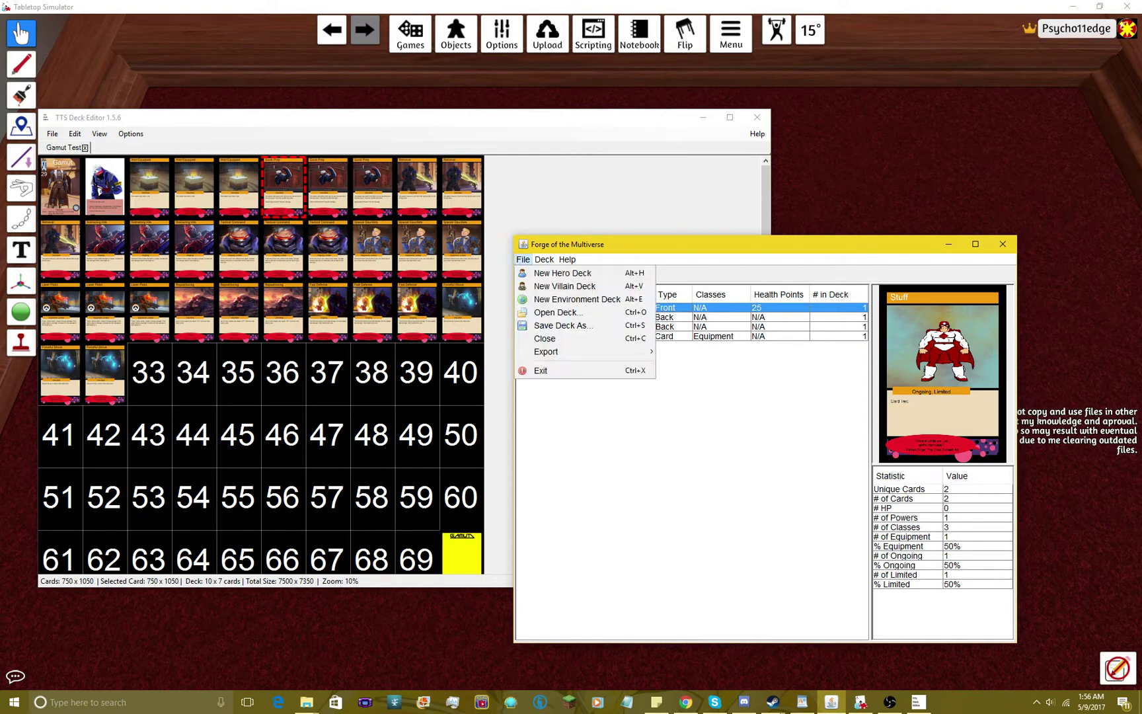
pyautogui.click(523, 259)
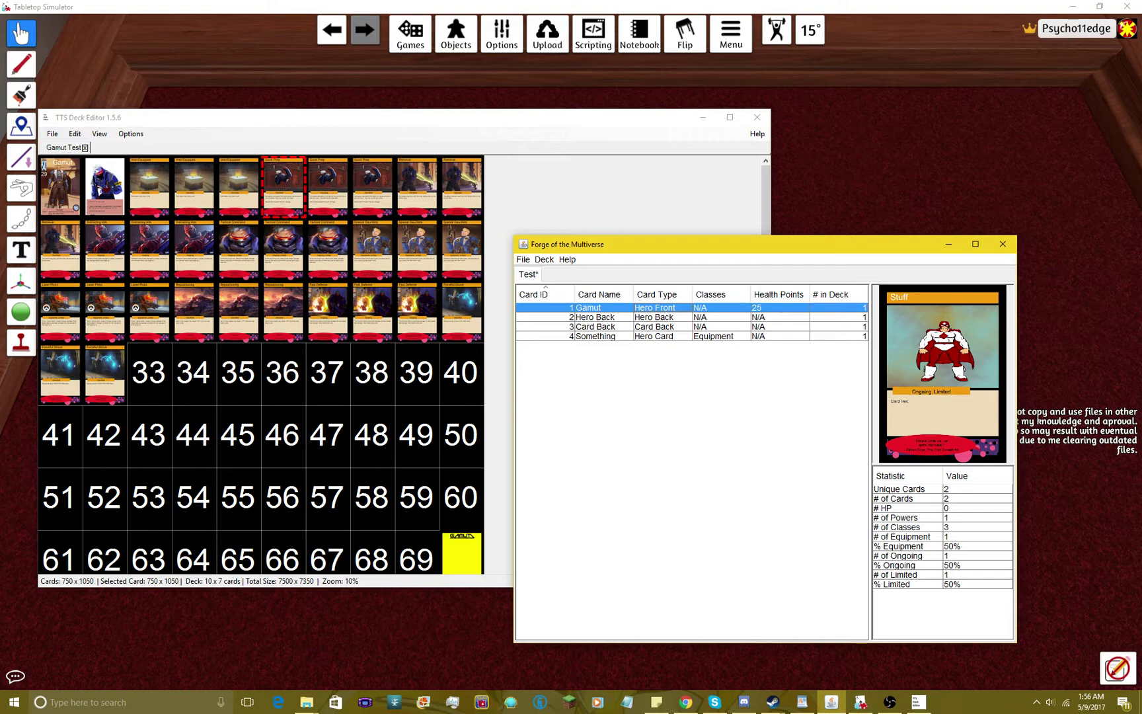
pyautogui.click(522, 259)
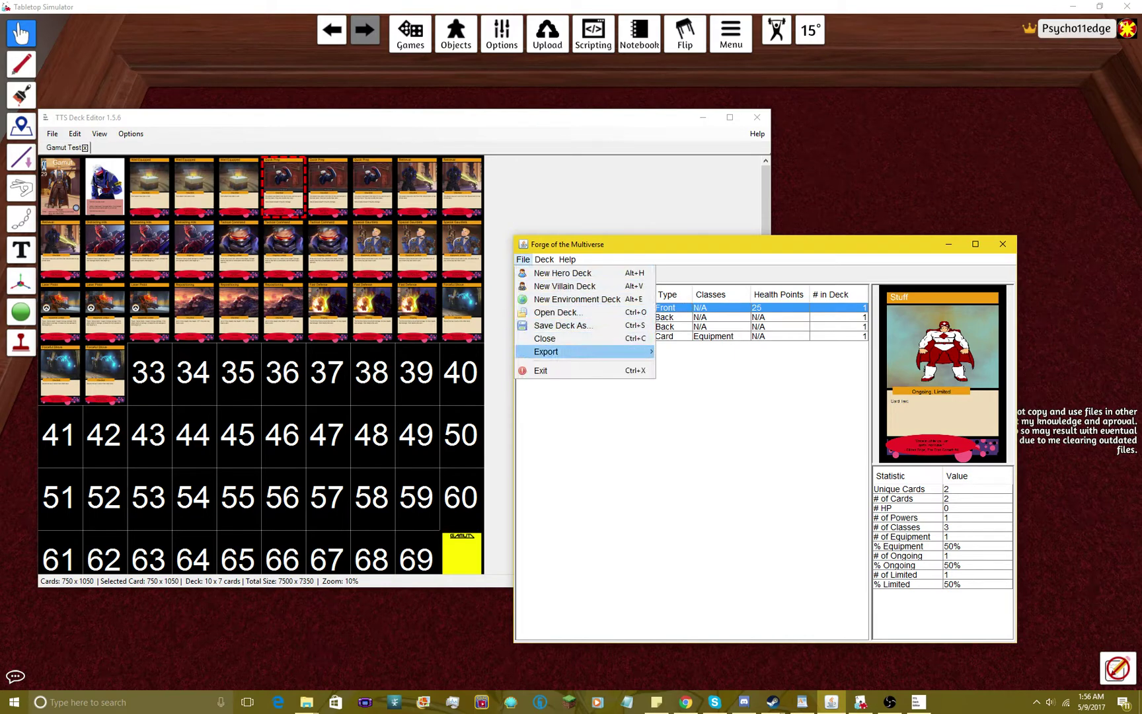
pyautogui.moveTo(581, 351)
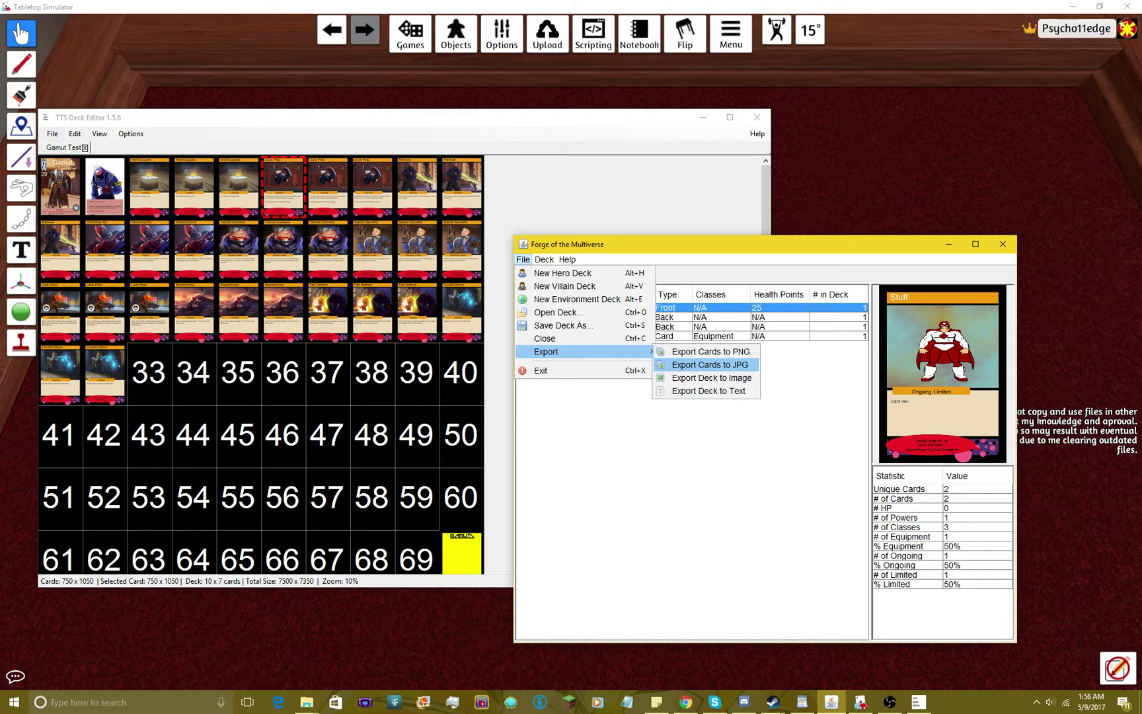
pyautogui.click(710, 365)
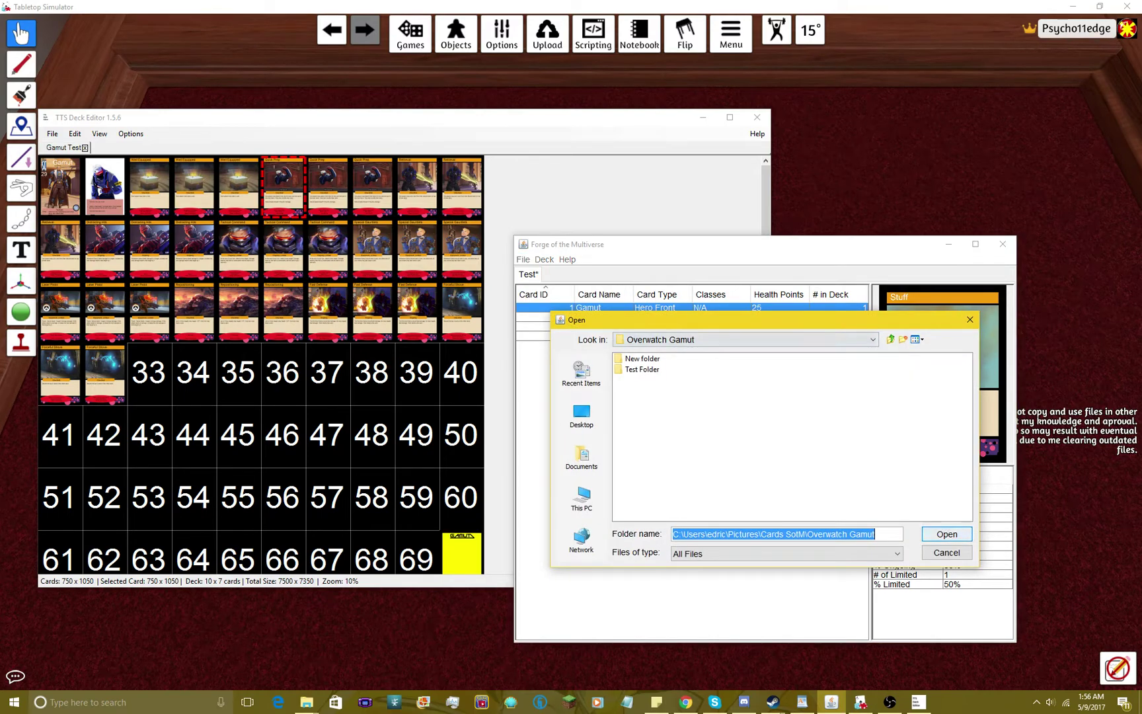
pyautogui.click(946, 552)
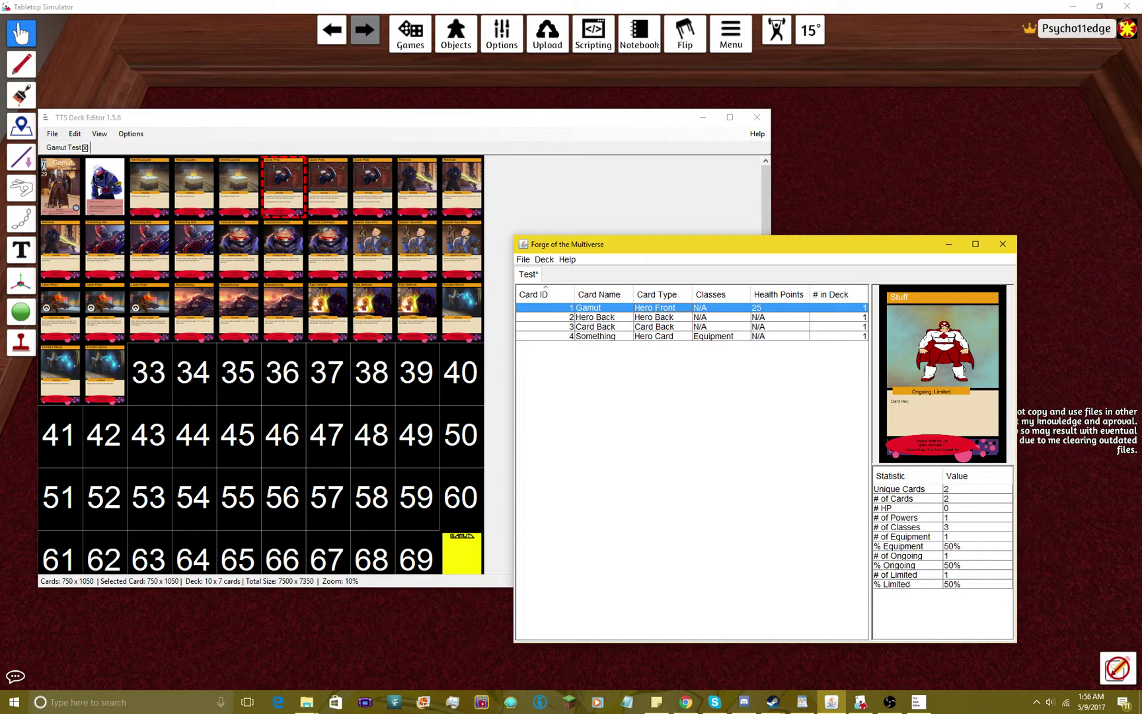
# Minimize Forge of the Multiverse and bring up the File Explorer window for "New folder" with the card images, beside the deck editor
pyautogui.click(948, 244)
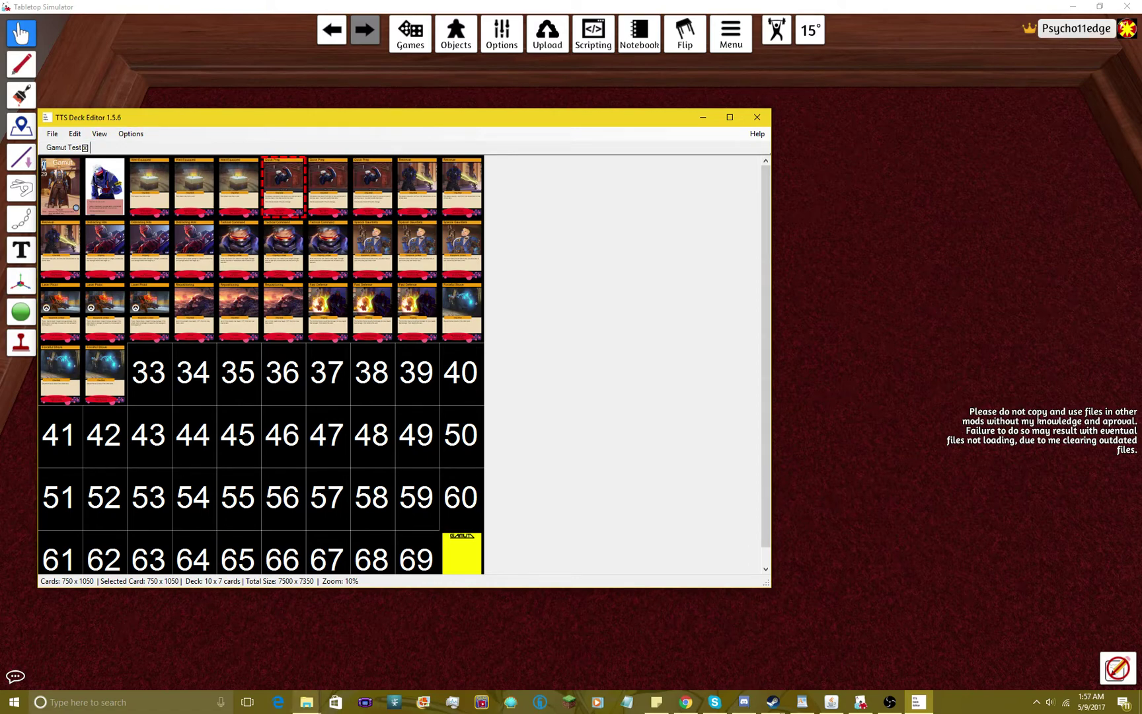
pyautogui.click(306, 702)
pyautogui.click(371, 647)
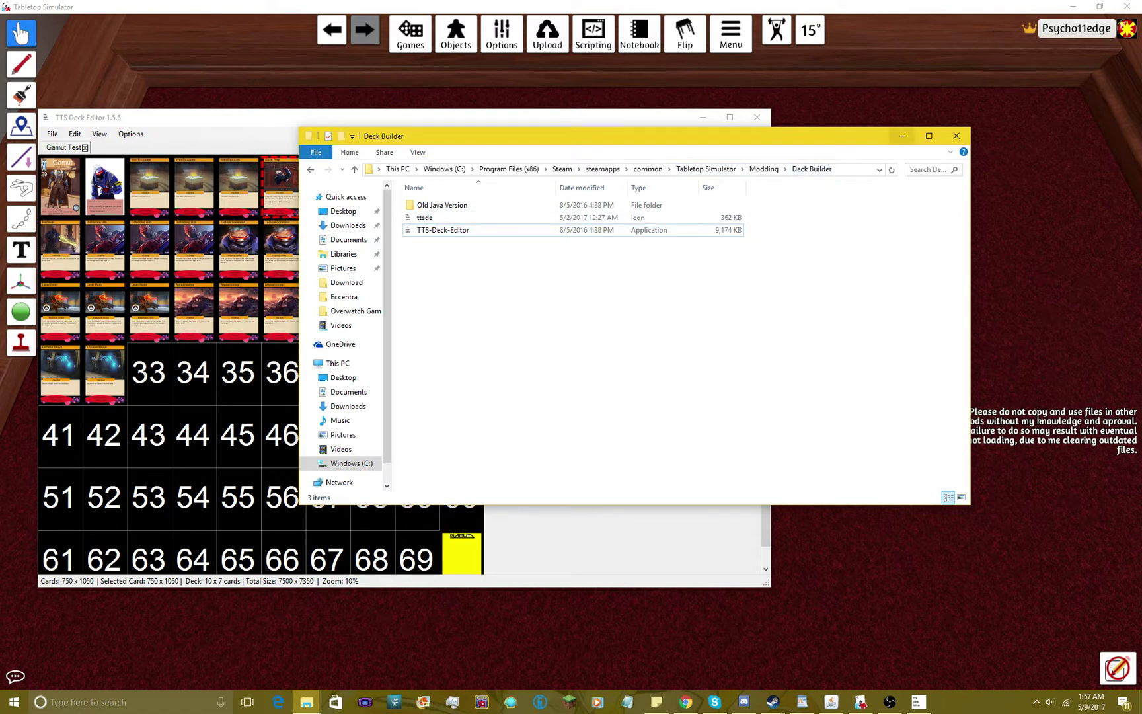
pyautogui.click(902, 136)
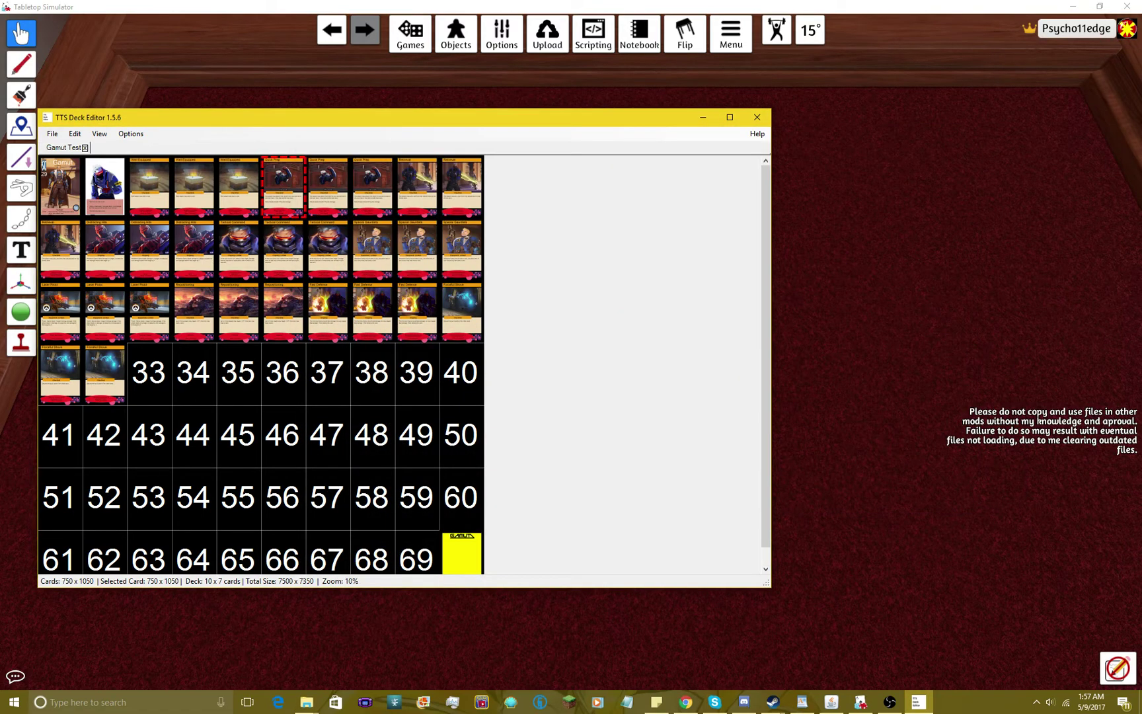
pyautogui.moveTo(306, 701)
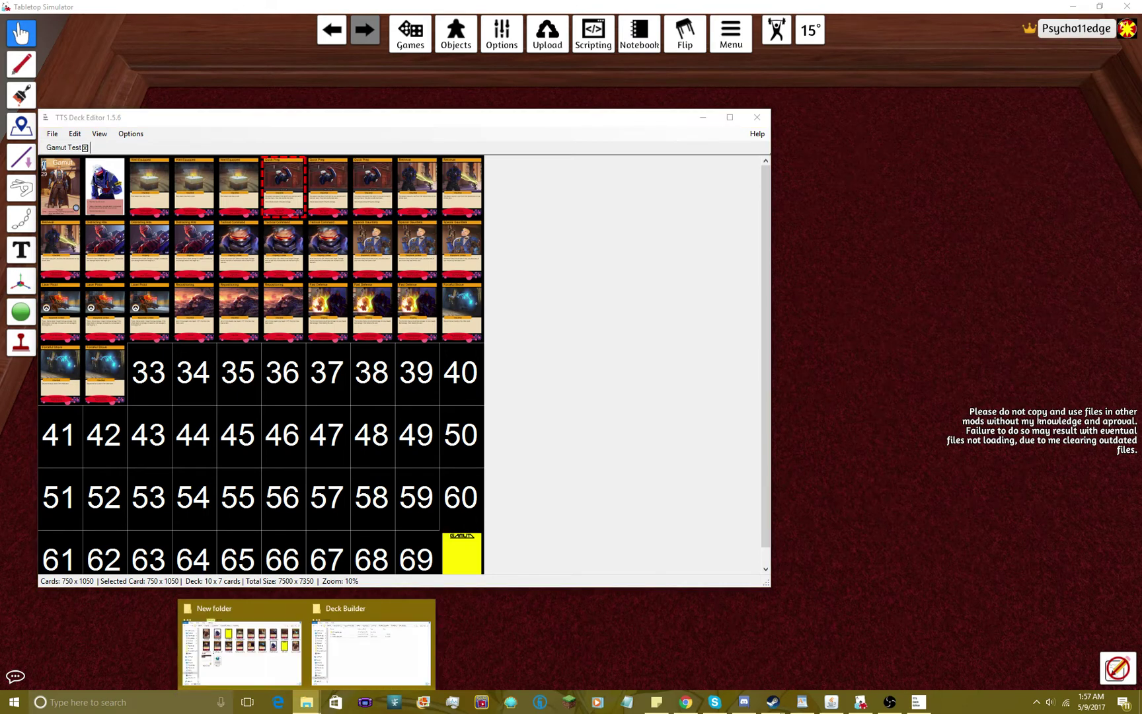
pyautogui.click(242, 642)
pyautogui.moveTo(569, 222); pyautogui.dragTo(787, 257)
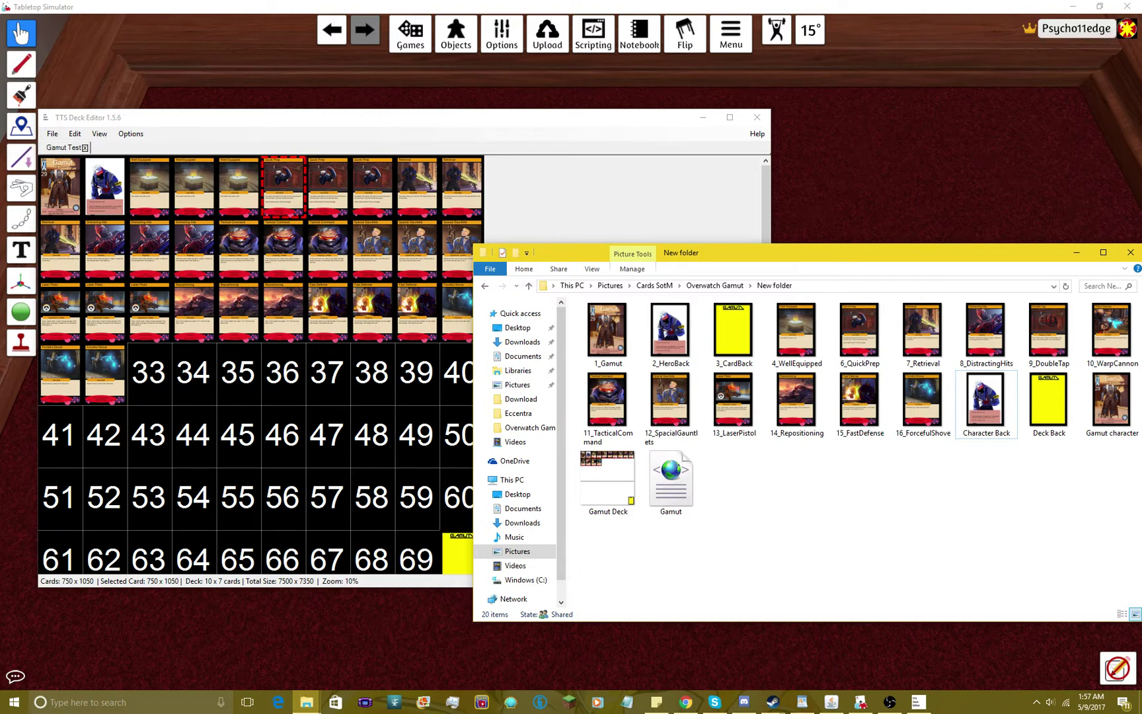
# In TTS Deck Editor, swap the selected Quick Prep card with the hero back card in the second slot
pyautogui.click(283, 187)
pyautogui.moveTo(283, 187); pyautogui.dragTo(104, 187)
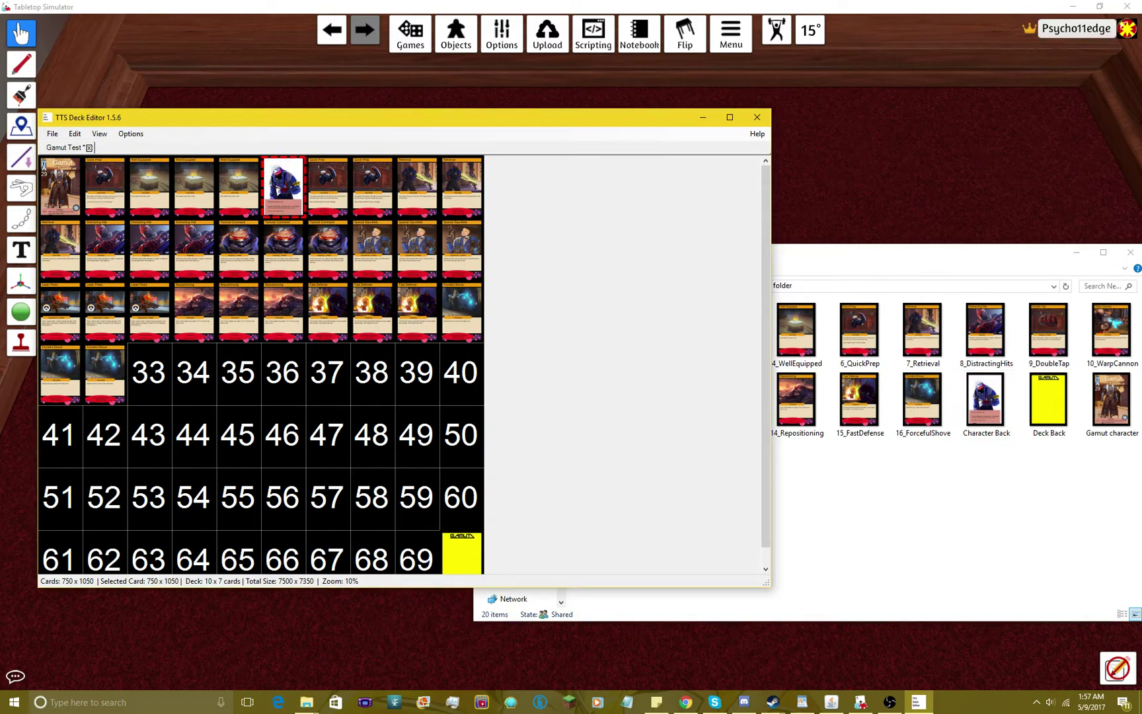
# Undo the swap of the Quick Prep and hero back cards, redo it, and undo it again
pyautogui.hotkey('ctrl', 'z')
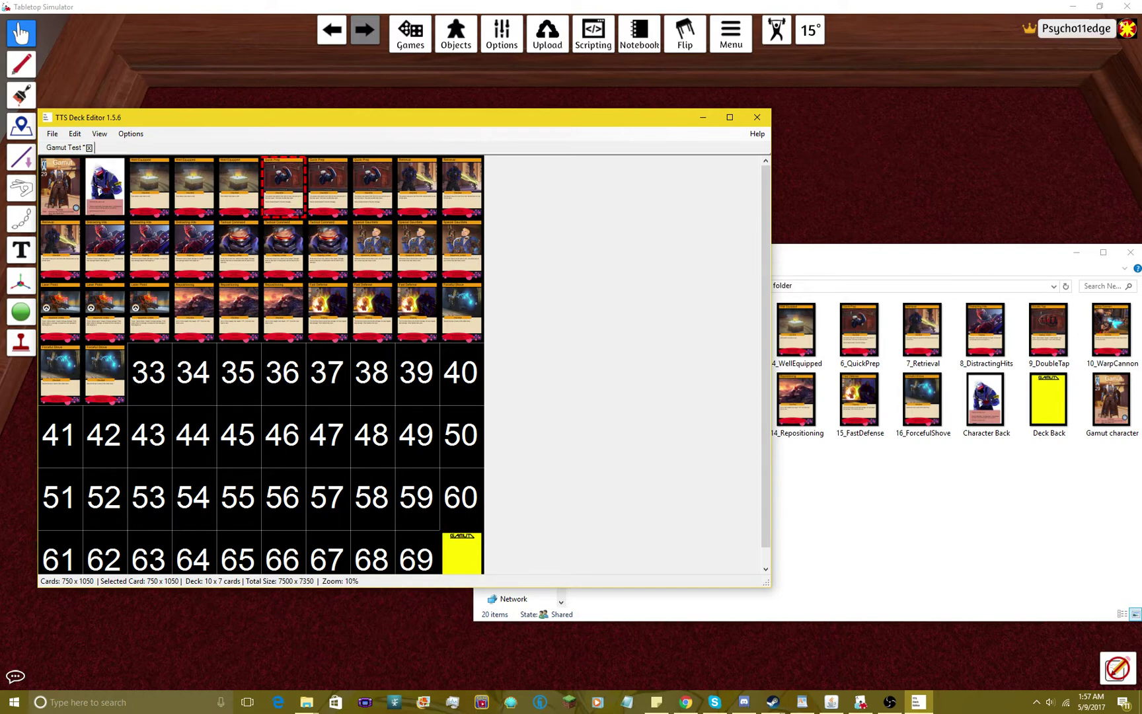
pyautogui.hotkey('ctrl', 'y')
pyautogui.hotkey('ctrl', 'z')
# Replace the hero back card in the second slot with the 4_WellEquipped image from New folder
pyautogui.click(105, 187)
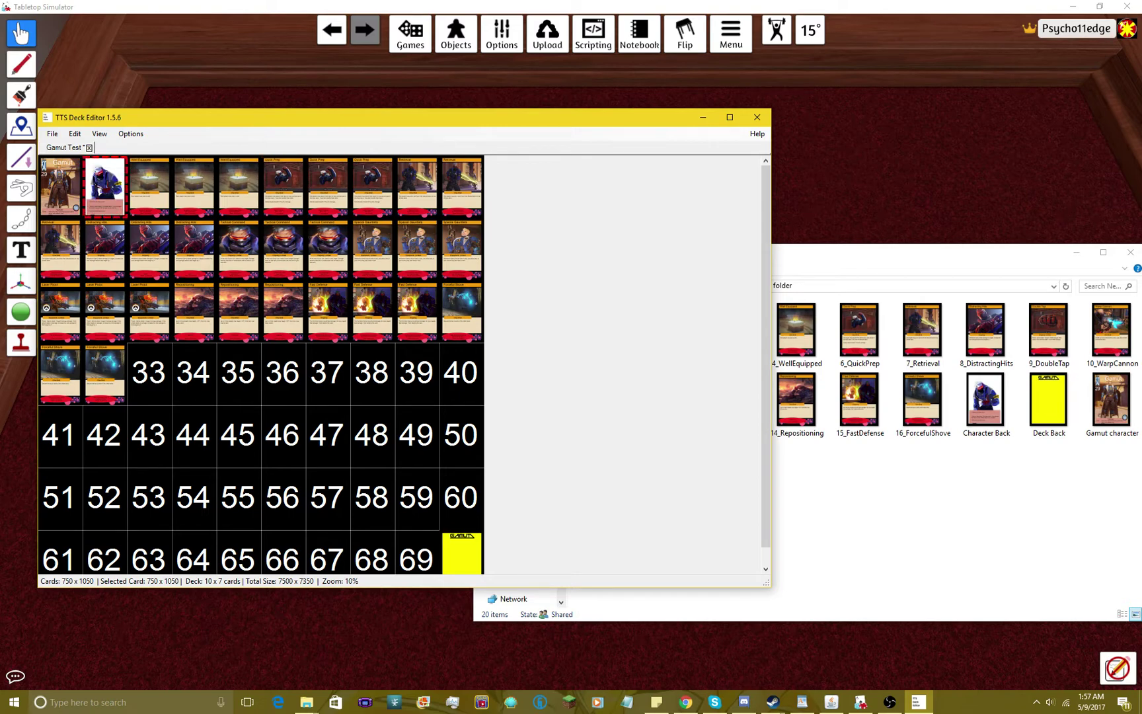
pyautogui.click(985, 401)
pyautogui.click(796, 332)
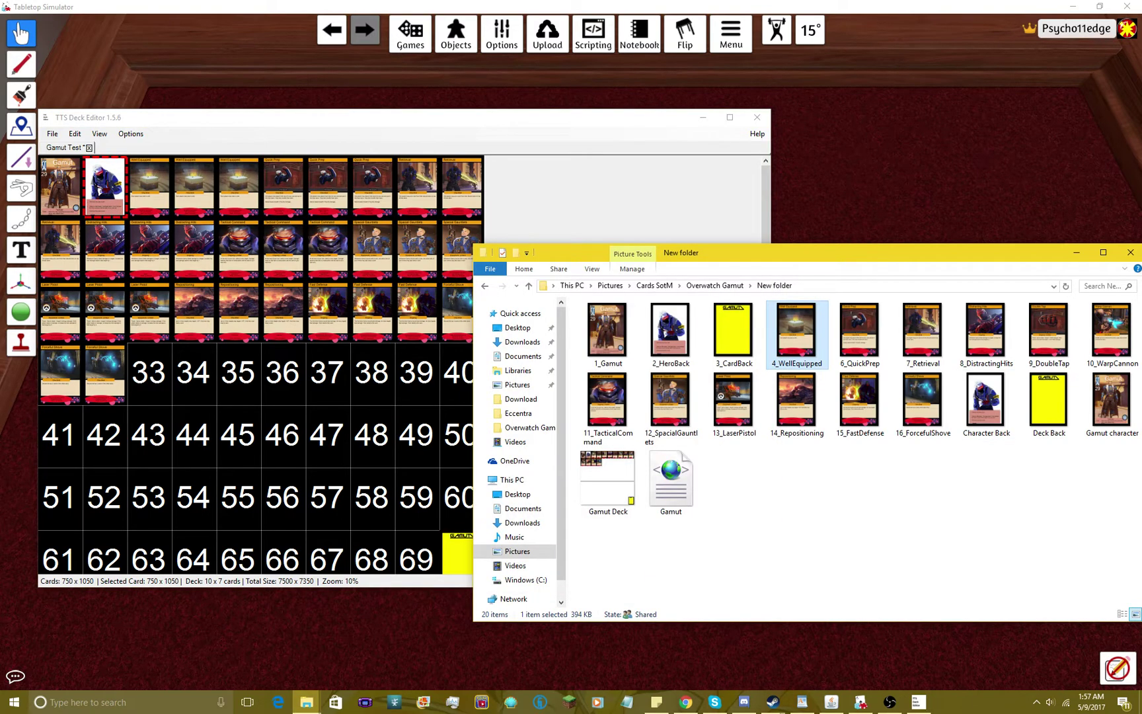
pyautogui.moveTo(796, 332); pyautogui.dragTo(105, 187)
pyautogui.click(375, 375)
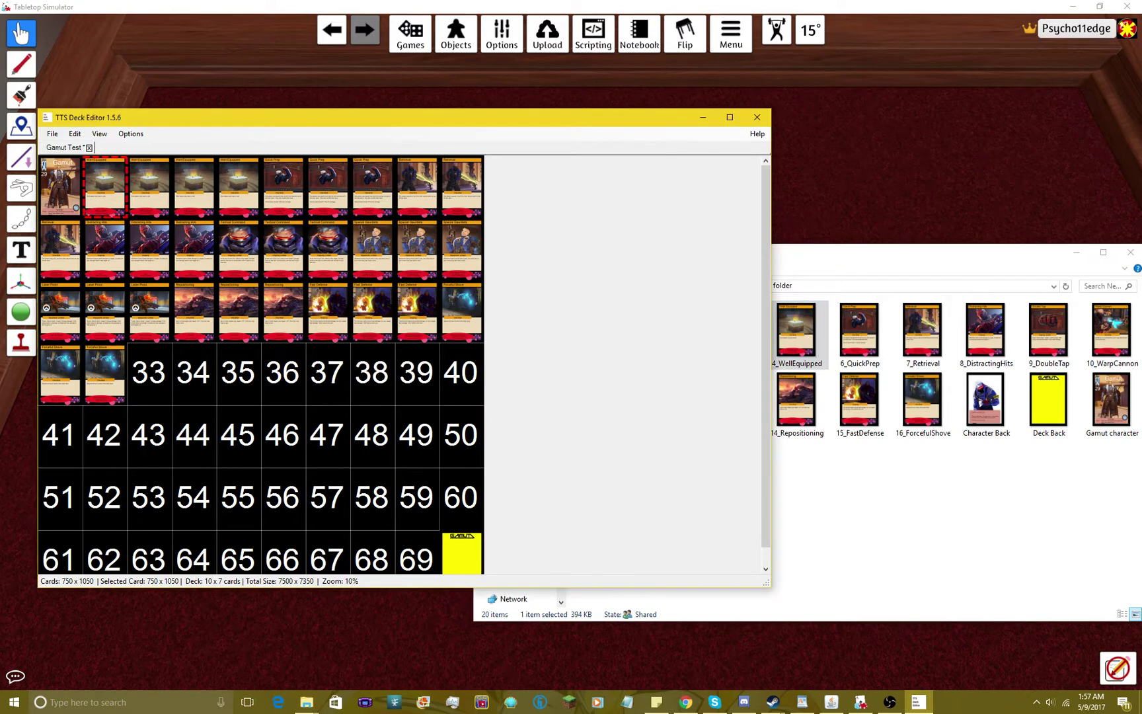
# Add the 6_QuickPrep image to slot 33 and the 7_Retrieval image to slot 34 of the deck
pyautogui.click(866, 489)
pyautogui.moveTo(860, 333); pyautogui.dragTo(149, 373)
pyautogui.click(923, 333)
pyautogui.moveTo(922, 331); pyautogui.dragTo(194, 373)
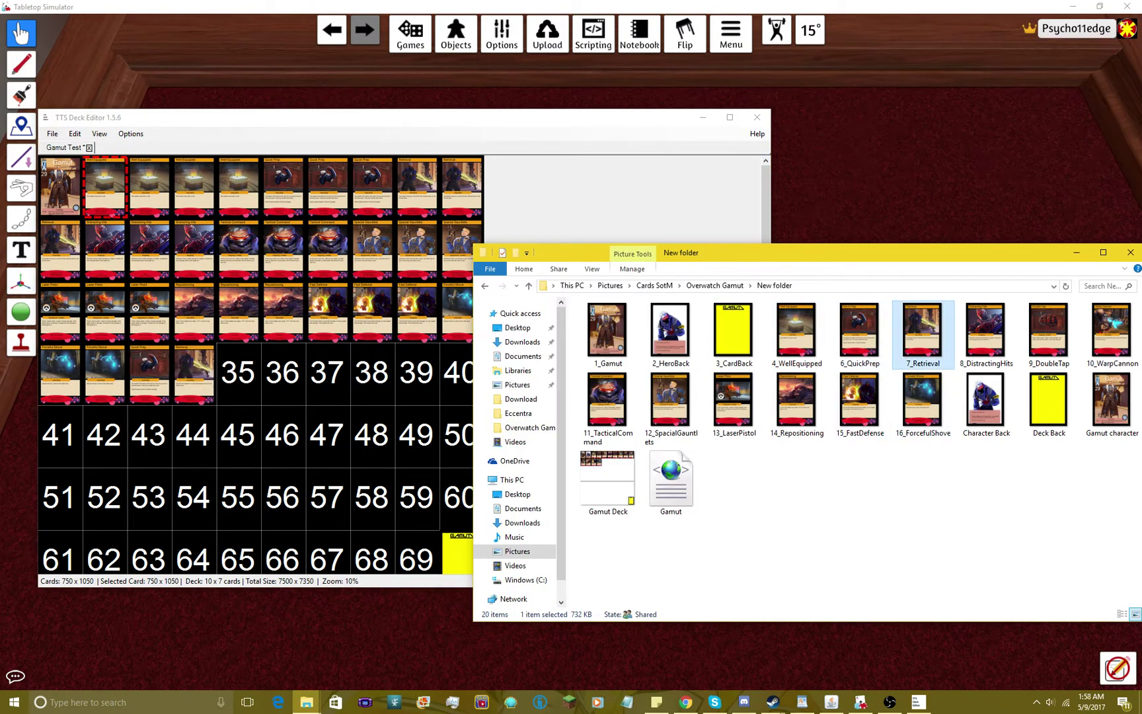
# Fill slots 35 to 37 with the 8_DistractingHits, 9_DoubleTap and 12_SpacialGauntlets images
pyautogui.moveTo(985, 331); pyautogui.dragTo(238, 374)
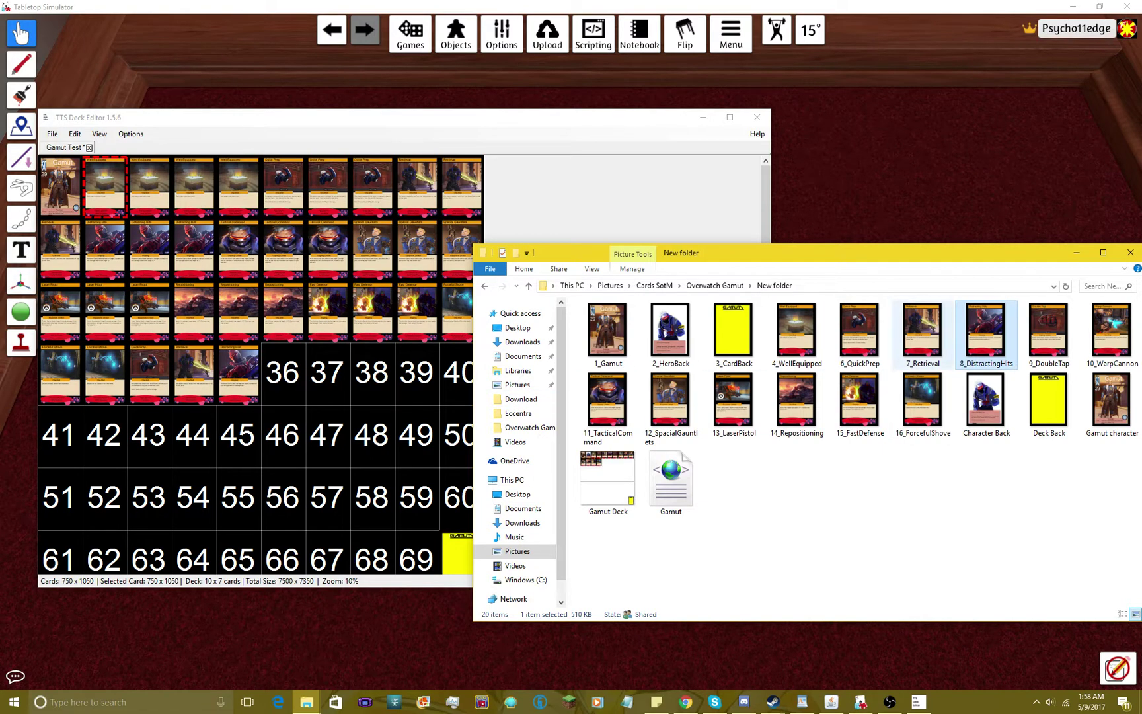
pyautogui.moveTo(1048, 330); pyautogui.dragTo(282, 374)
pyautogui.click(672, 401)
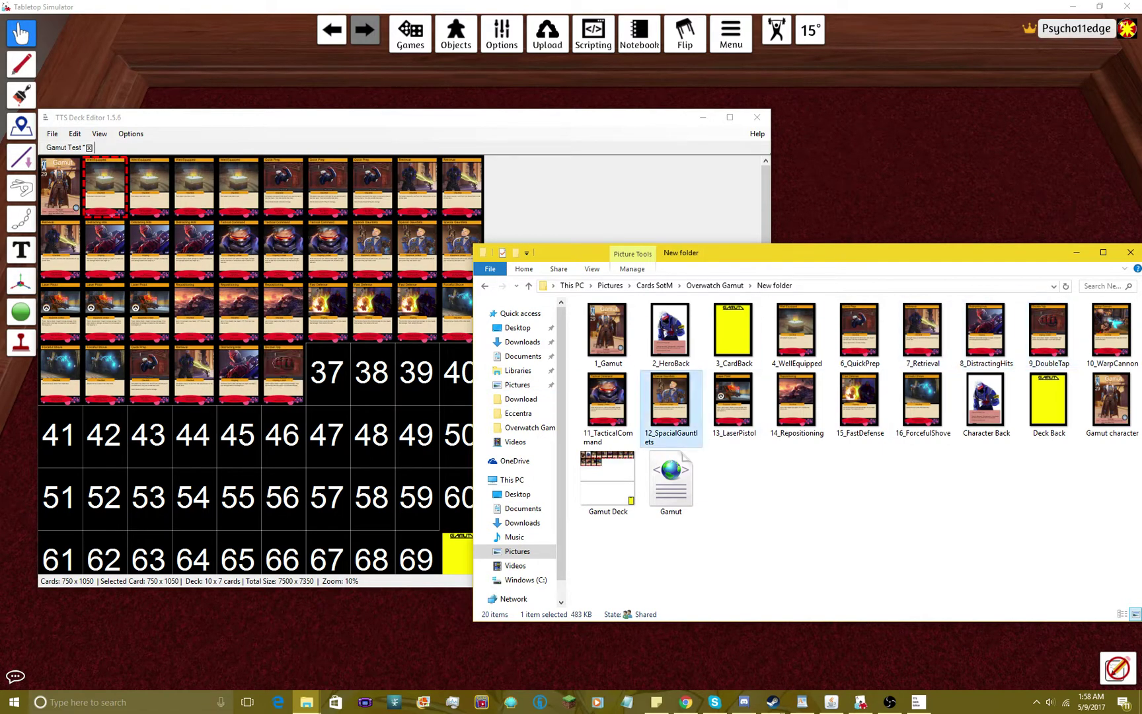
pyautogui.moveTo(671, 401); pyautogui.dragTo(327, 374)
pyautogui.click(561, 198)
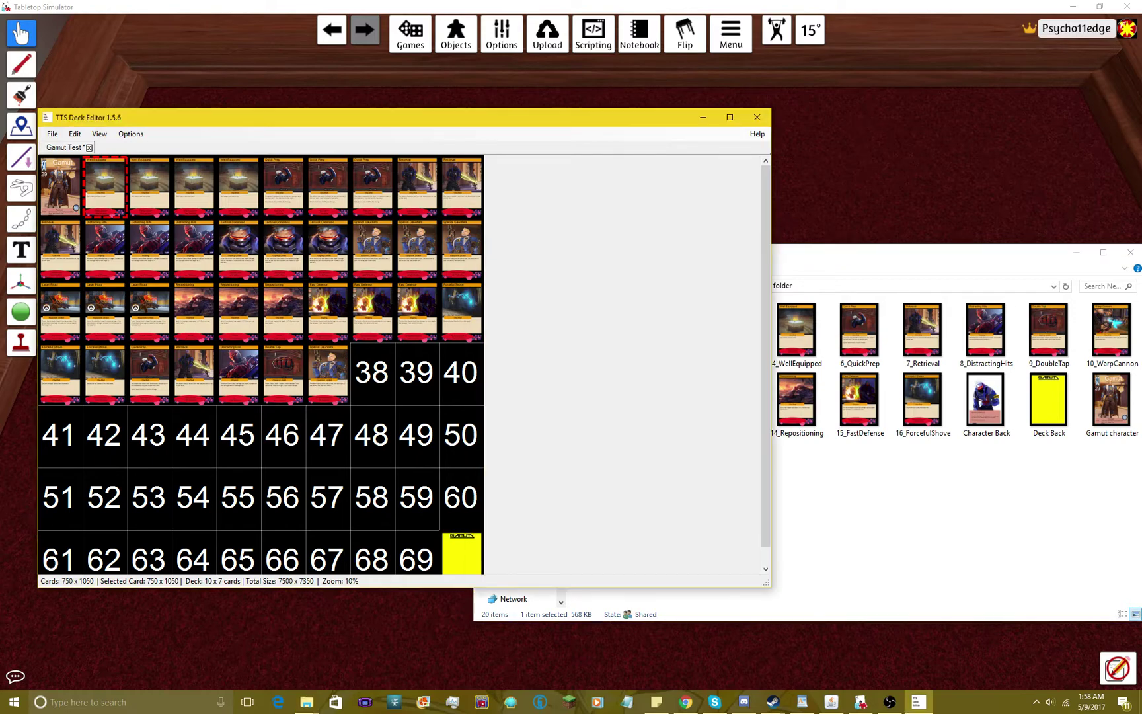
# Look over the whole deck sheet, including its filled slots, its empty slots and the card back in the last slot
pyautogui.scroll(-1, 562, 198)
pyautogui.scroll(1, 260, 365)
pyautogui.scroll(-1, 261, 365)
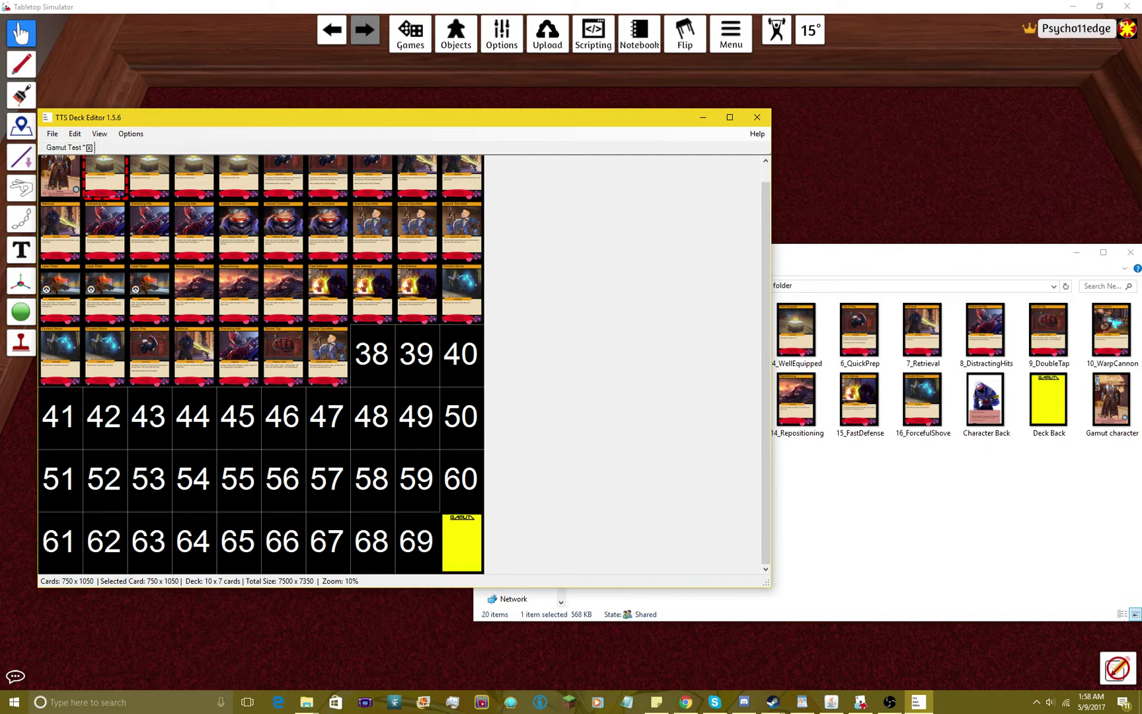
pyautogui.scroll(2, 403, 364)
pyautogui.scroll(-3, 404, 364)
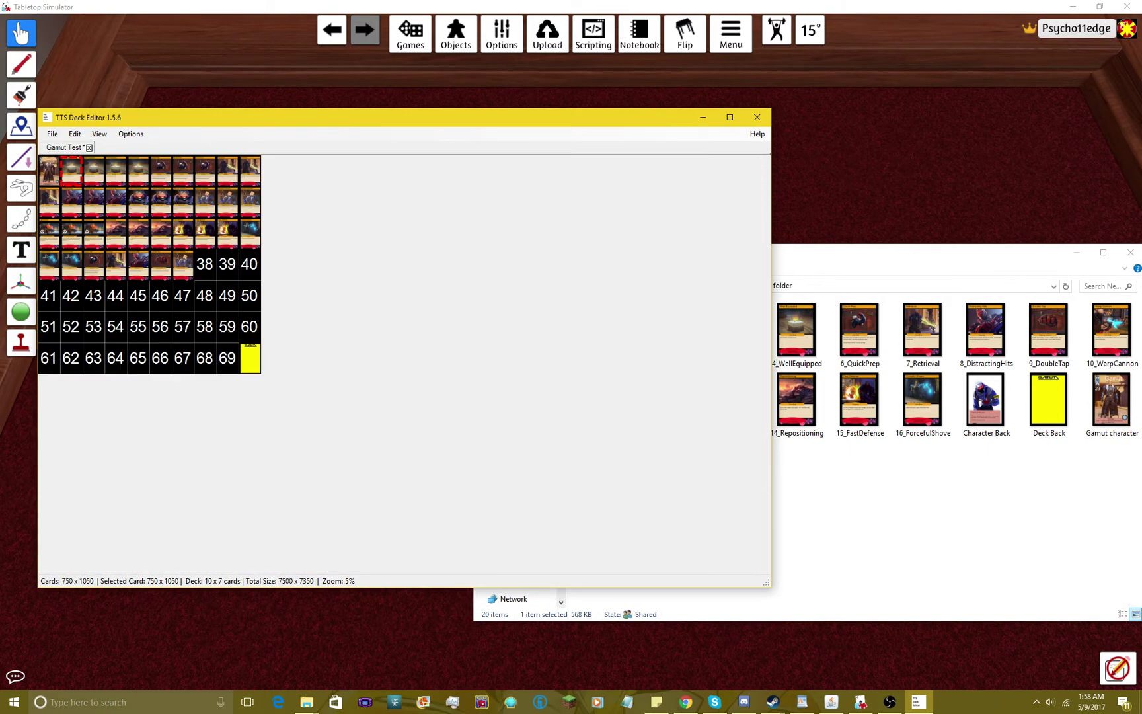
pyautogui.scroll(2, 403, 364)
pyautogui.scroll(-1, 261, 363)
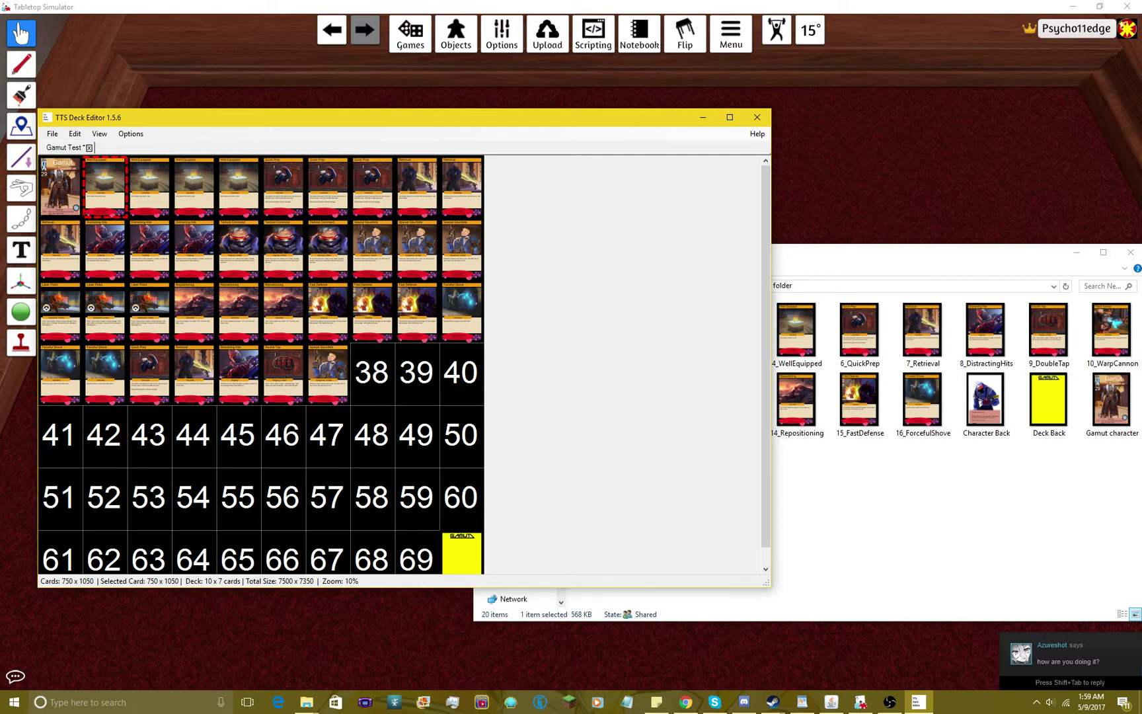
# Minimize the File Explorer window and export the deck as the PNG file "Gamut Test" in Test Folder, without uploading the image
pyautogui.click(901, 515)
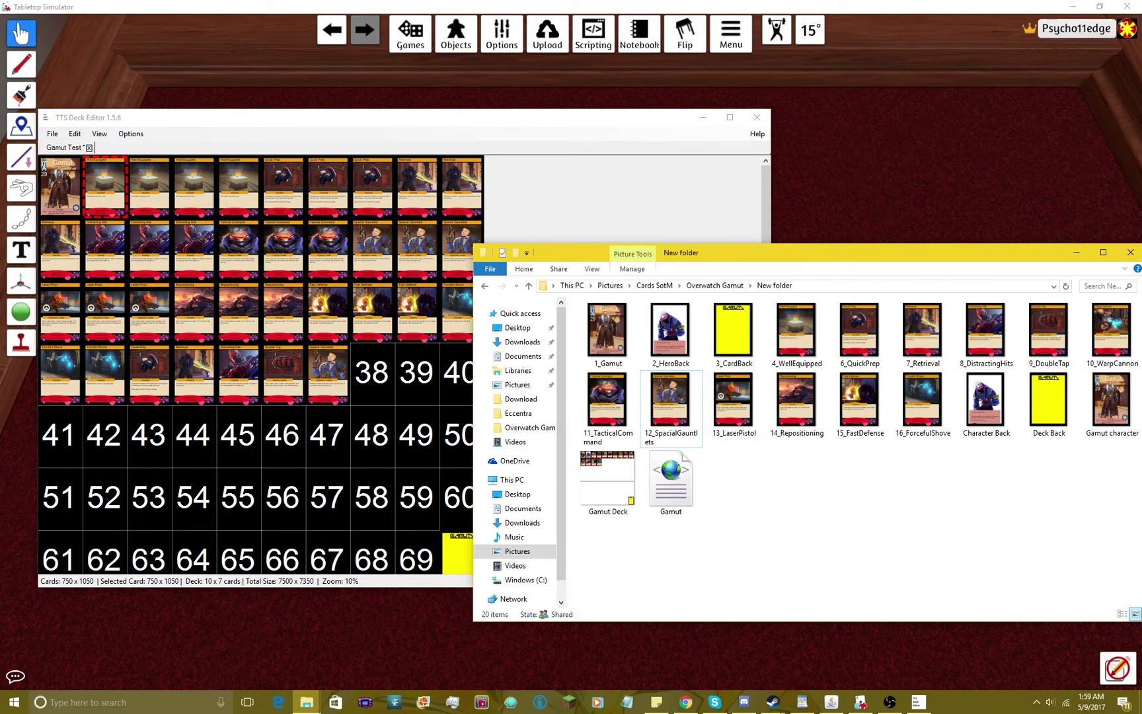
pyautogui.click(1075, 252)
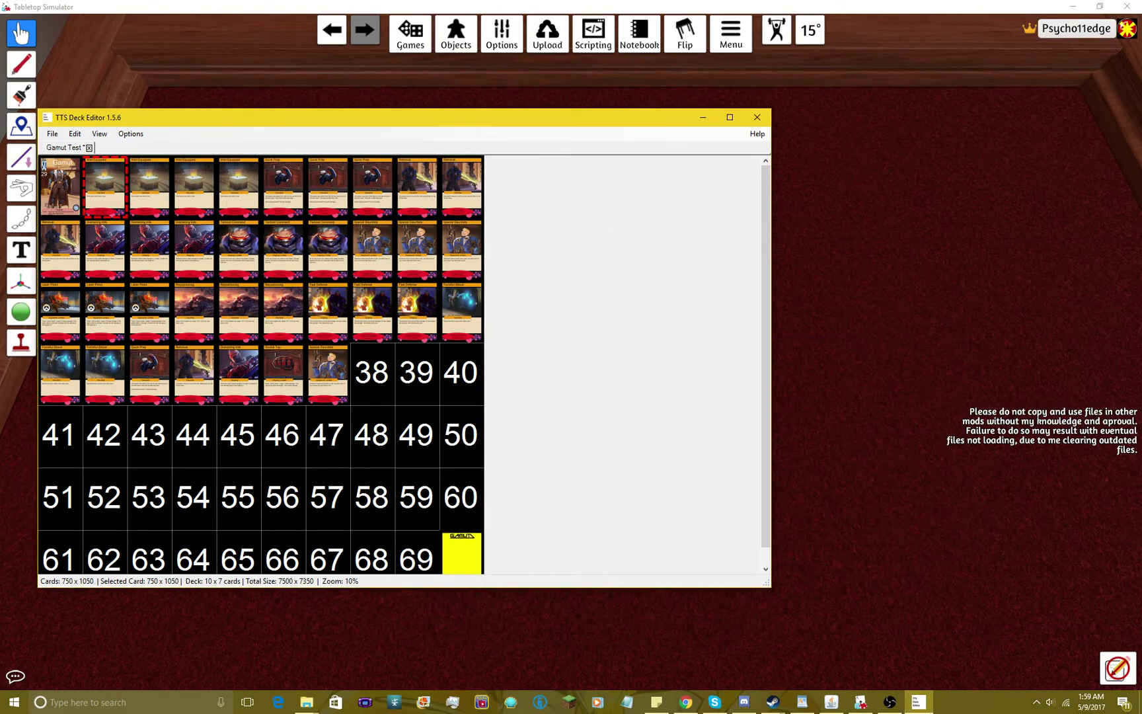
pyautogui.click(52, 133)
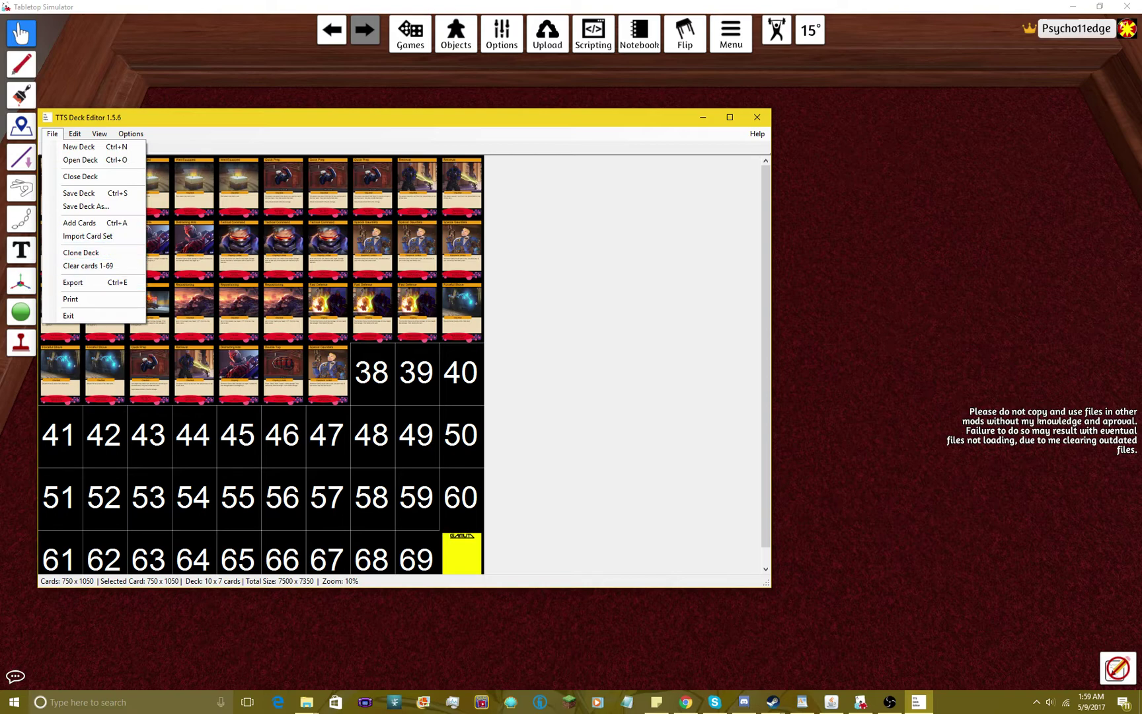
pyautogui.click(73, 282)
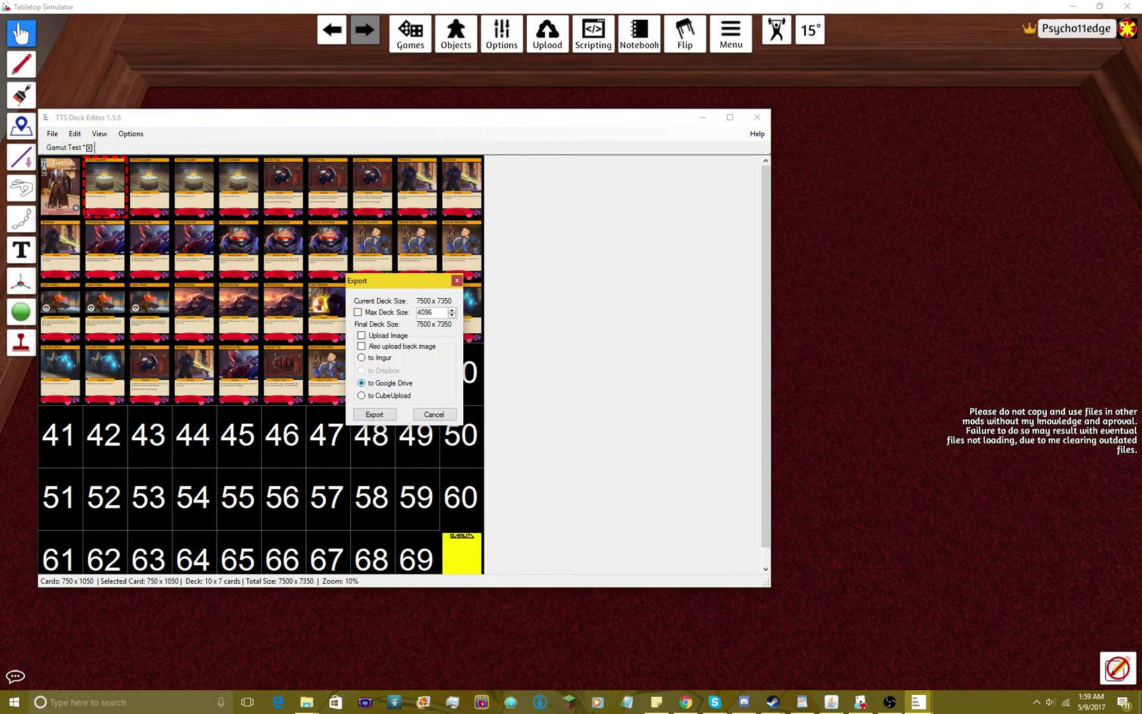
pyautogui.click(374, 414)
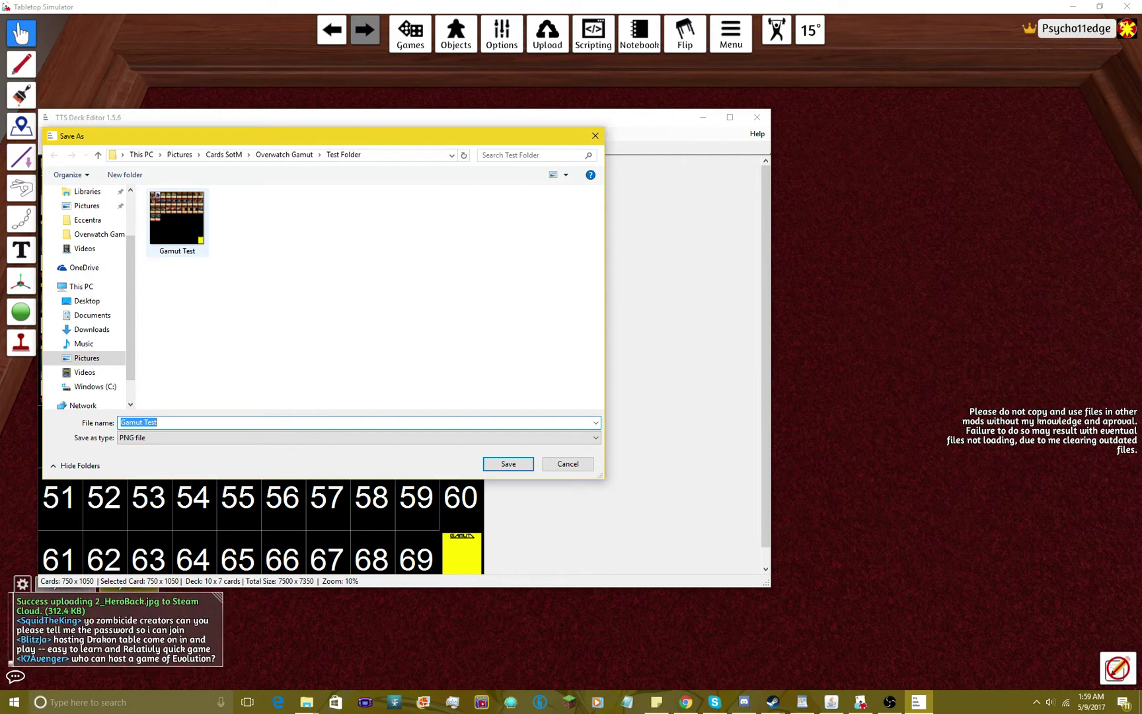
pyautogui.press('Return')
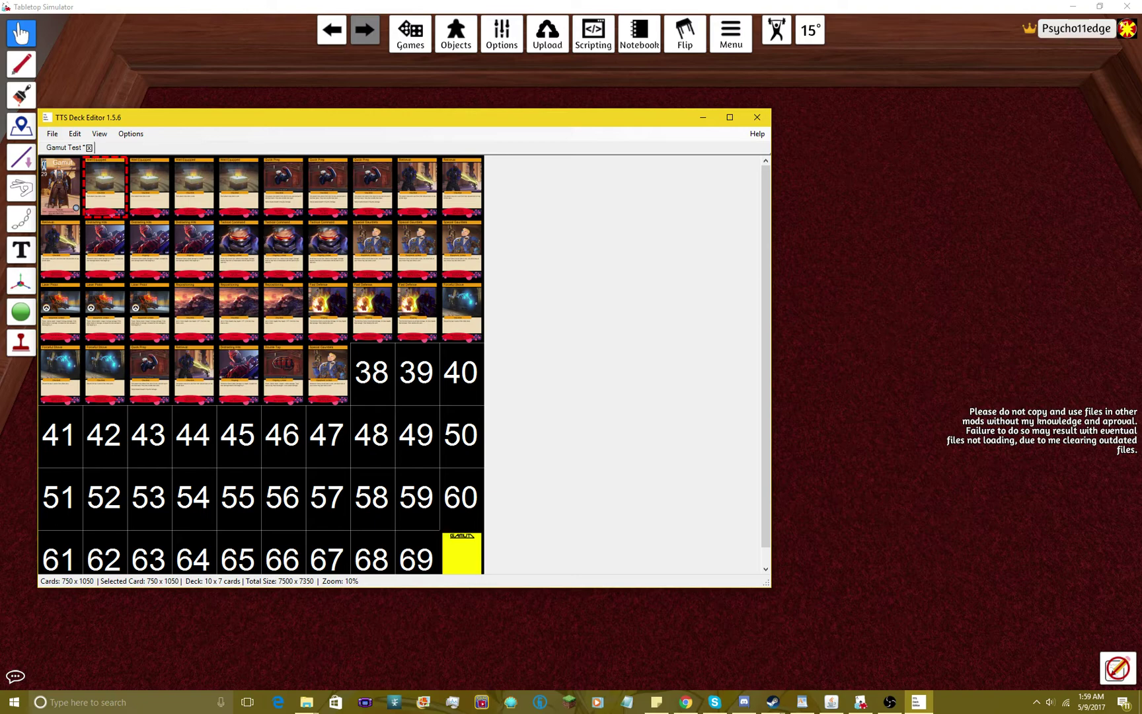
# Minimize the deck editor to switch to Tabletop Simulator and start a new custom deck from the custom components
pyautogui.click(703, 117)
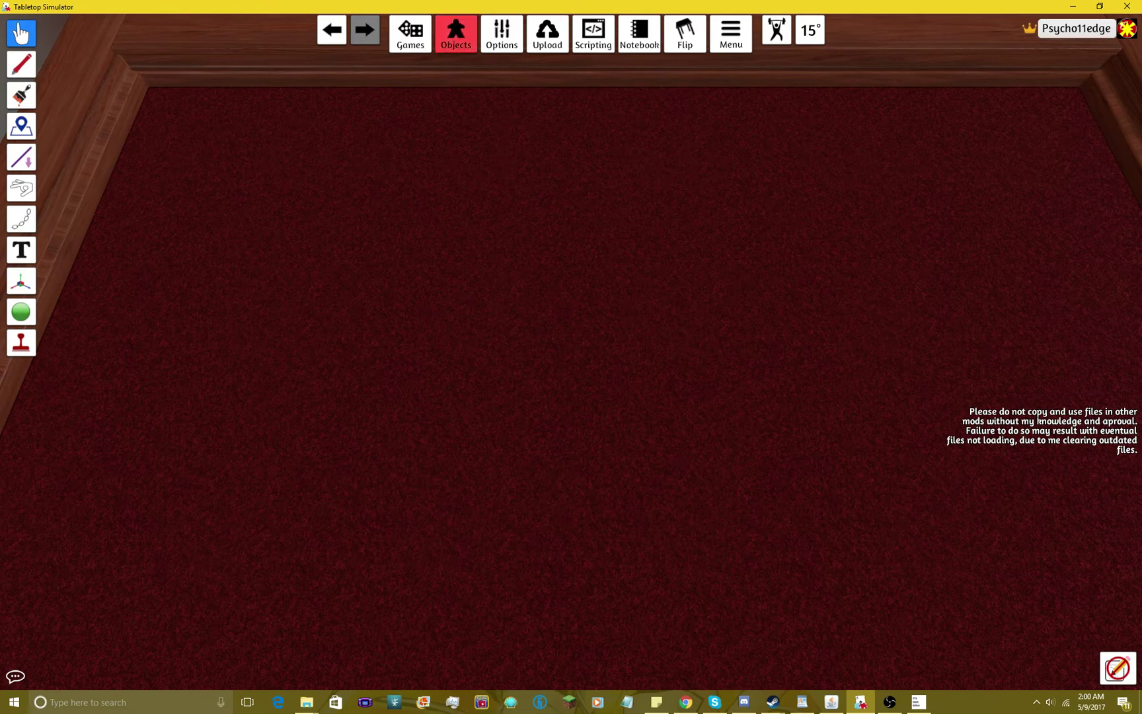
pyautogui.click(455, 33)
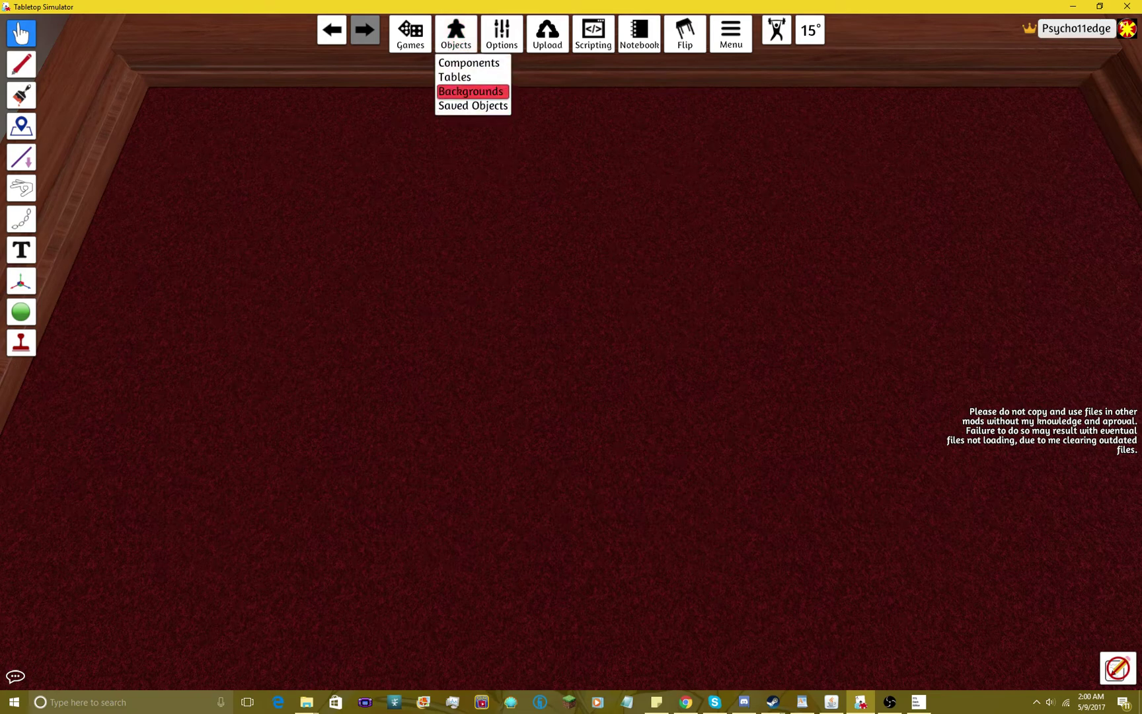
pyautogui.click(471, 60)
pyautogui.click(924, 321)
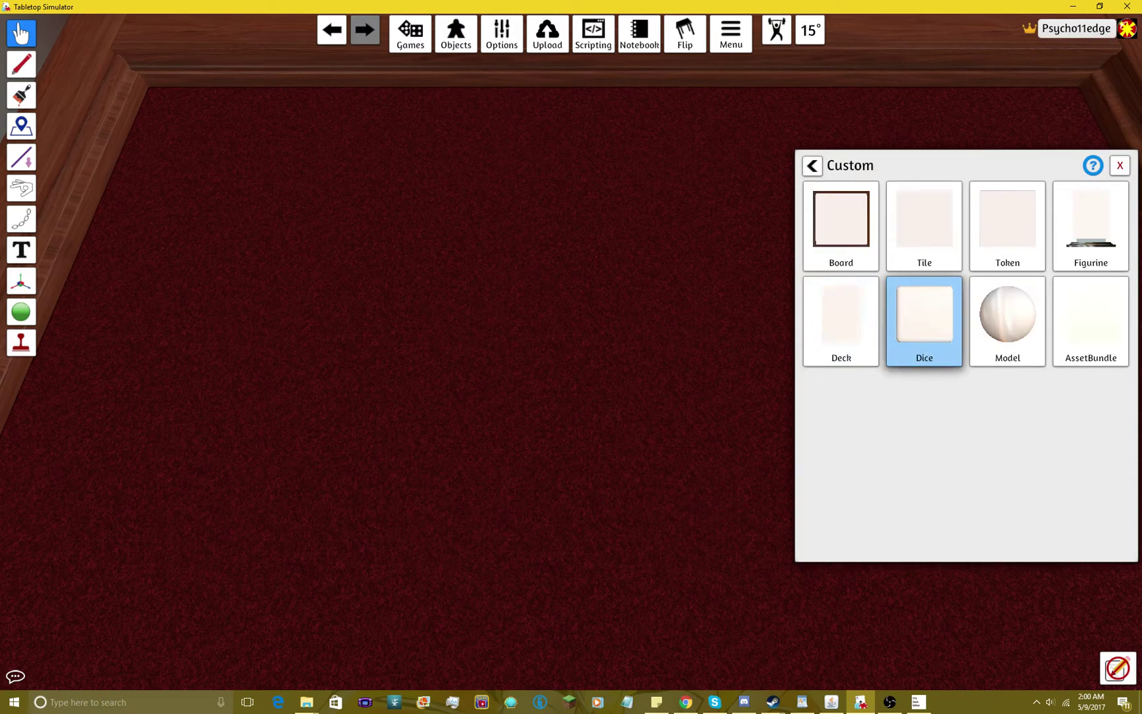
pyautogui.click(840, 317)
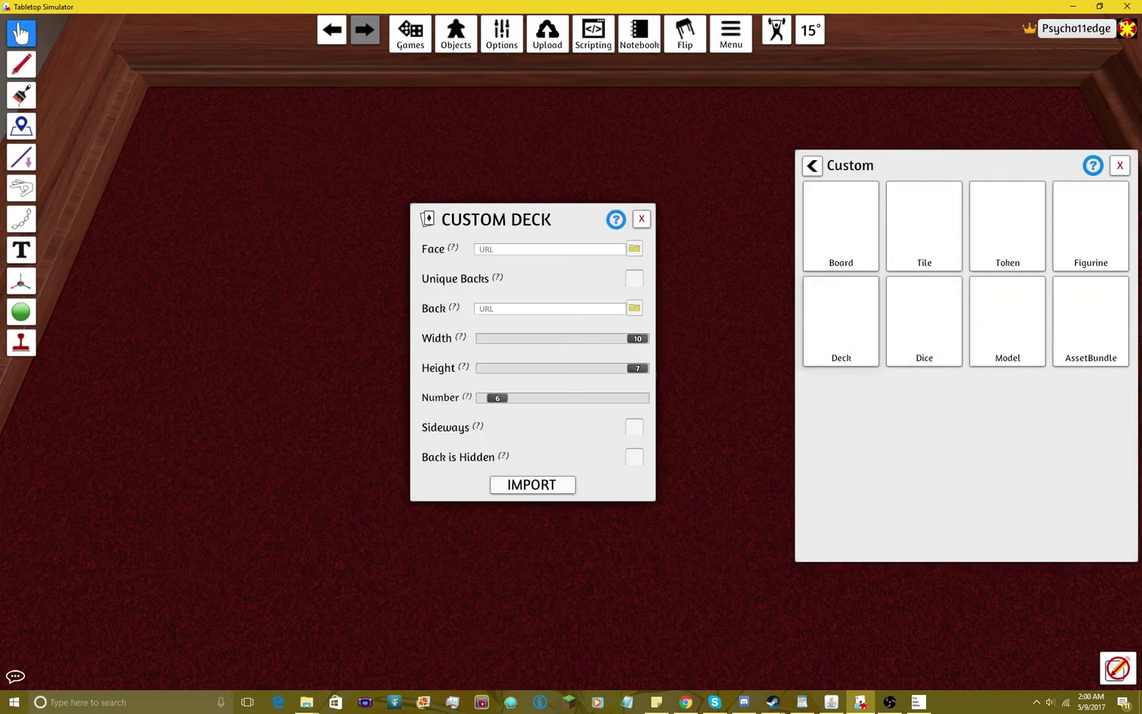
# Set the deck's face image to Gamut Test.png from Cards SotM/Overwatch Gamut/Test Folder, uploading it to the Steam Cloud
pyautogui.click(634, 248)
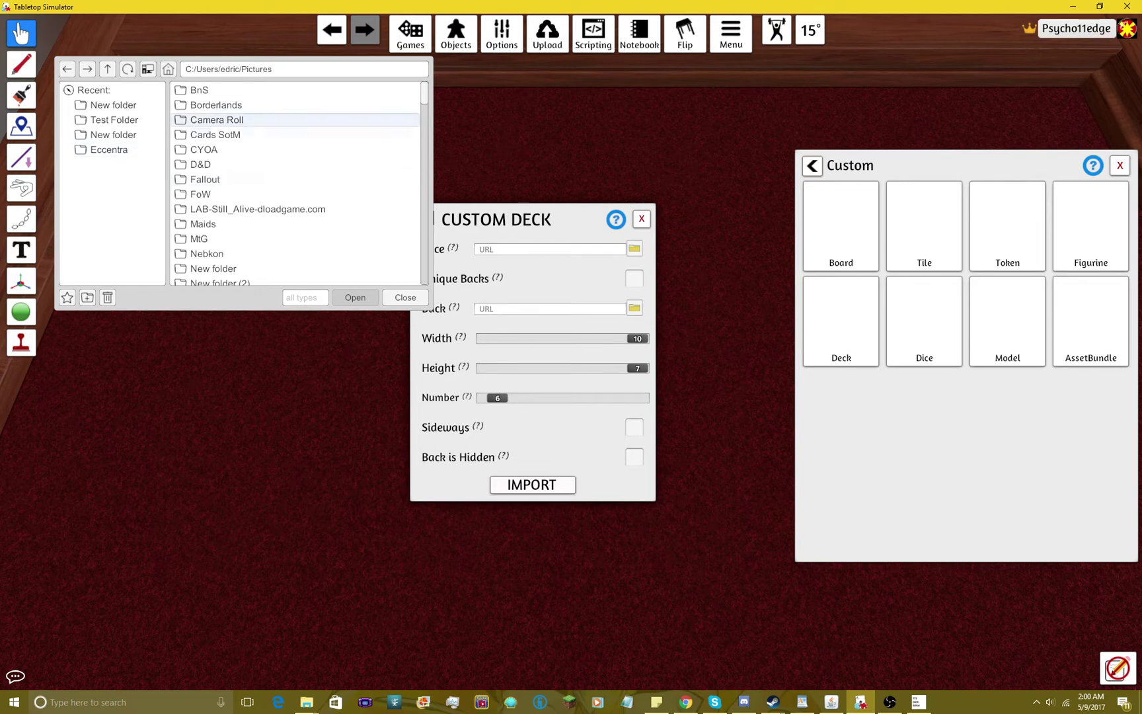
pyautogui.doubleClick(218, 134)
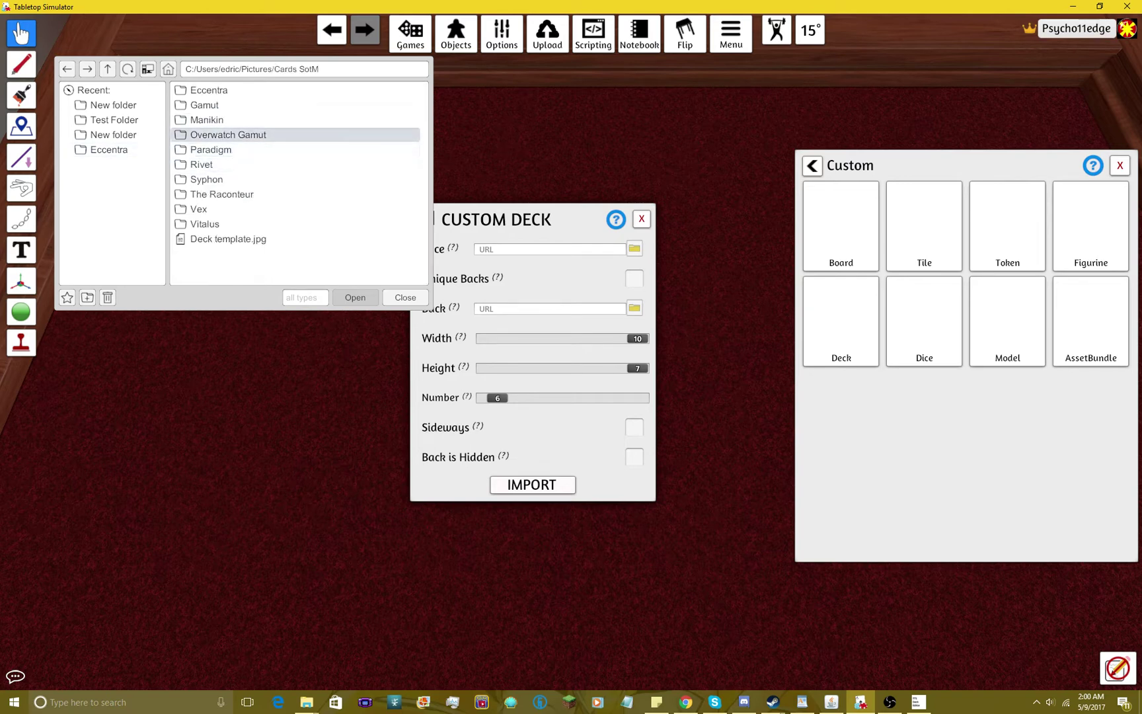
pyautogui.doubleClick(228, 134)
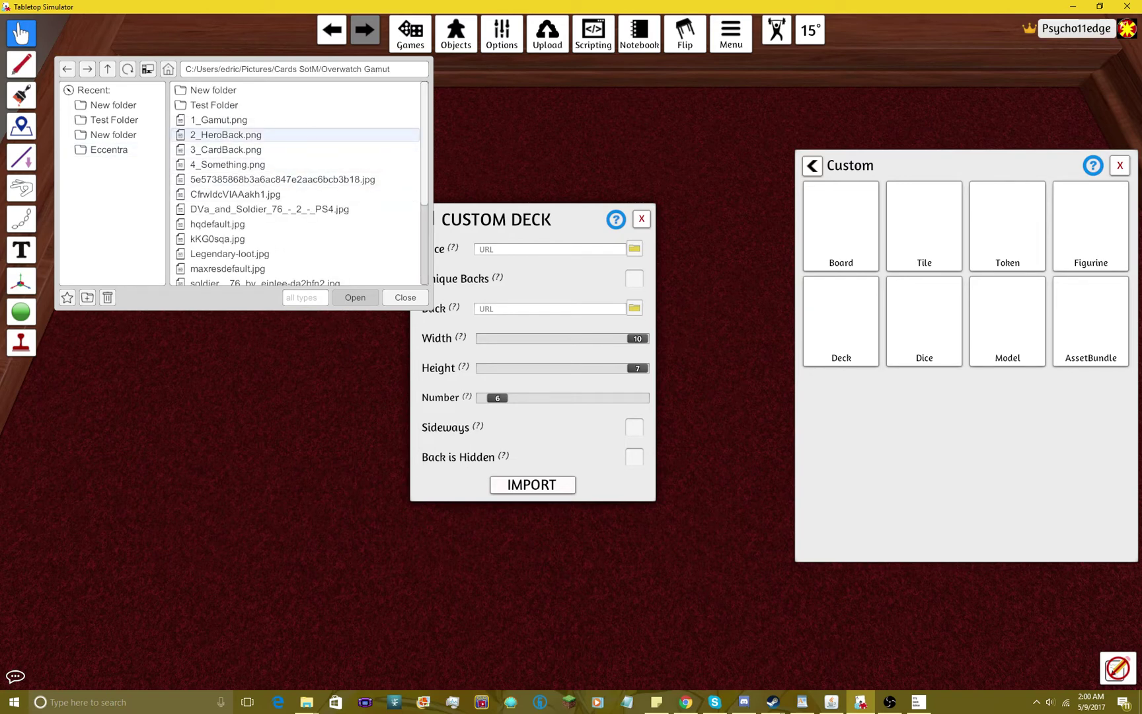
pyautogui.doubleClick(214, 104)
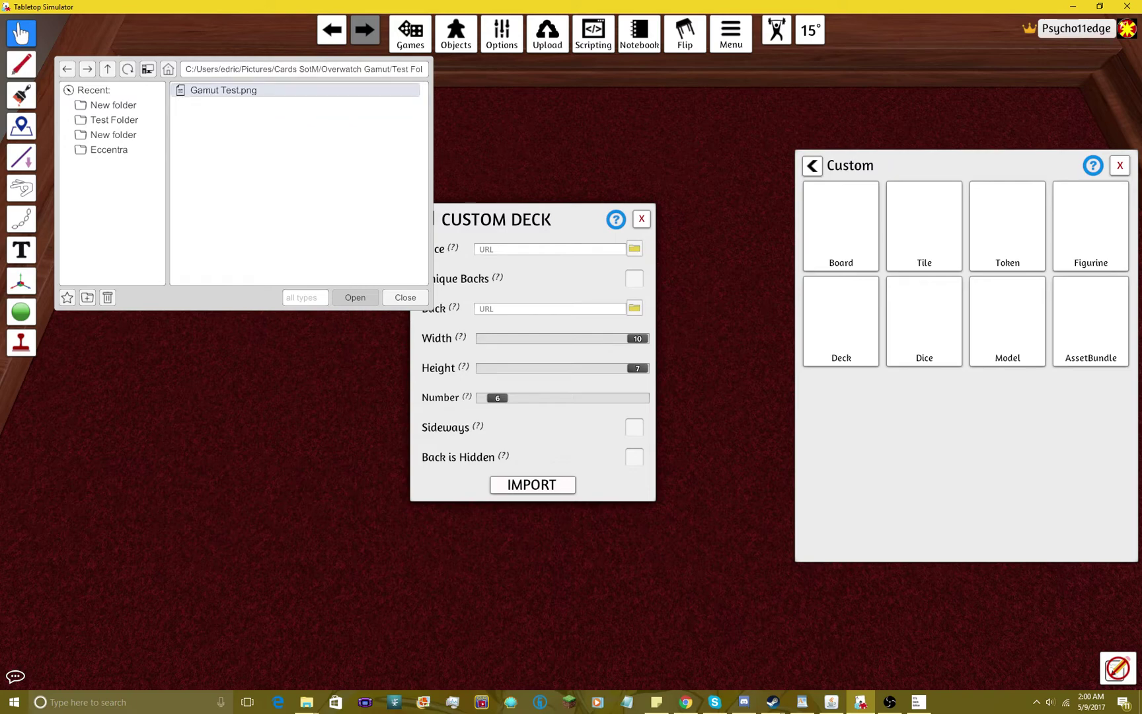
pyautogui.click(223, 90)
pyautogui.click(355, 297)
pyautogui.click(522, 370)
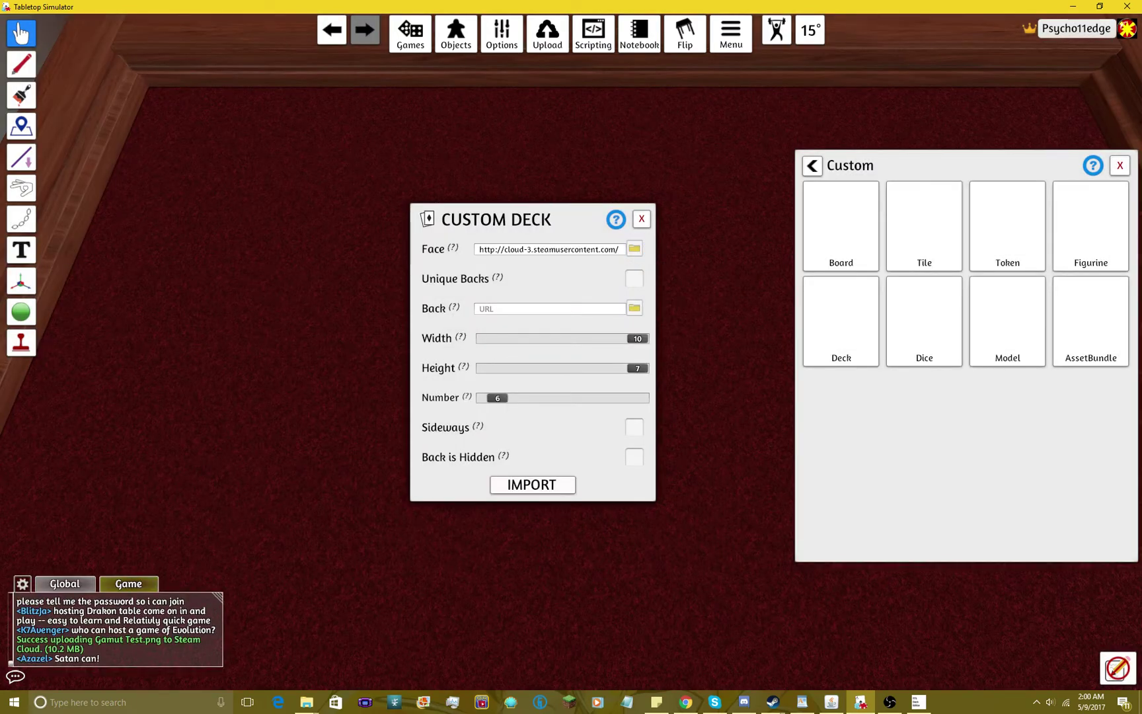
# Set the deck's back image to 3_CardBack.jpg from Overwatch Gamut/New folder, uploading it to the Steam Cloud
pyautogui.click(633, 307)
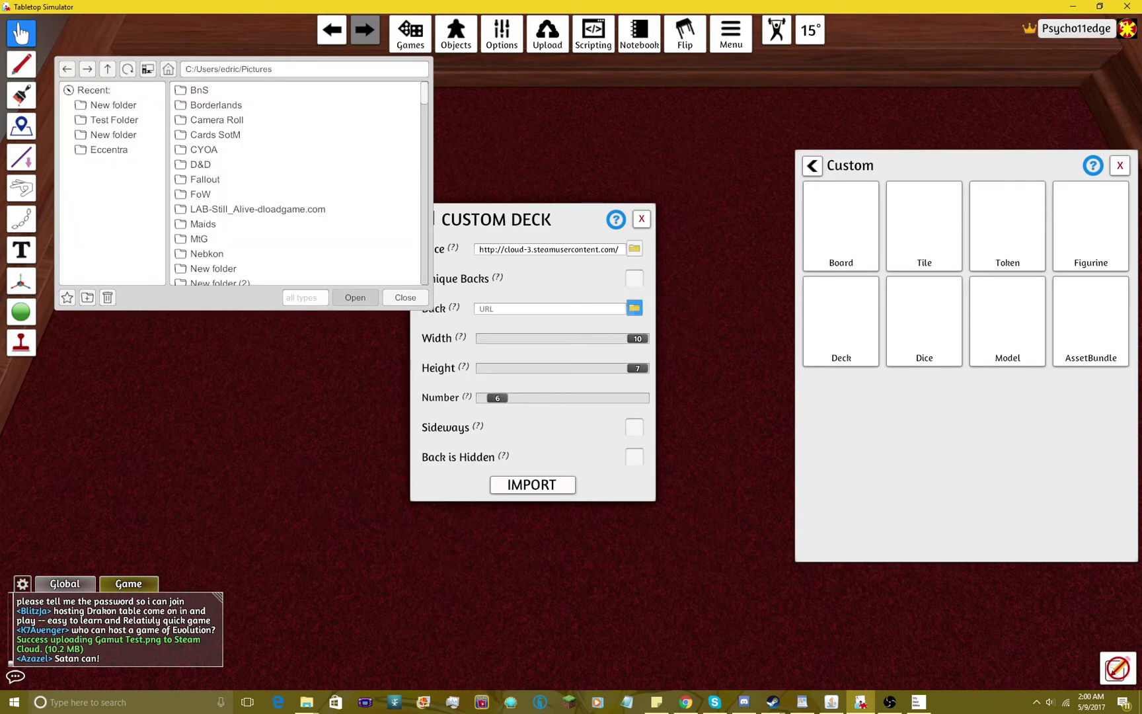
pyautogui.doubleClick(216, 135)
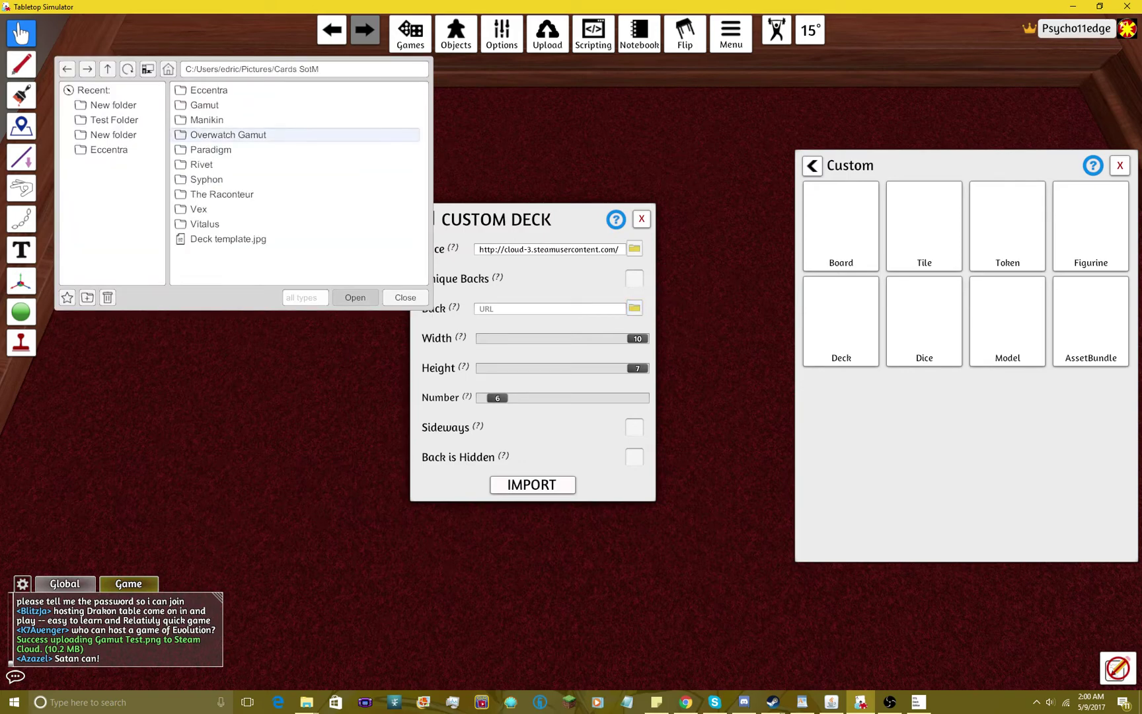
pyautogui.doubleClick(227, 134)
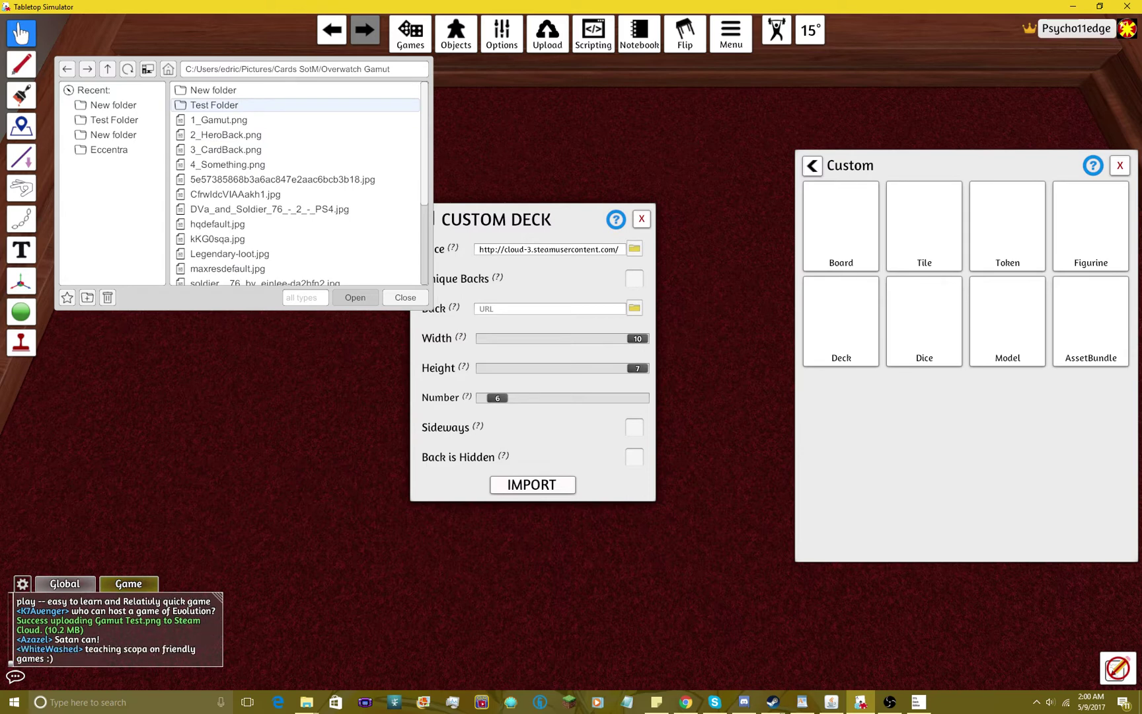
pyautogui.doubleClick(213, 90)
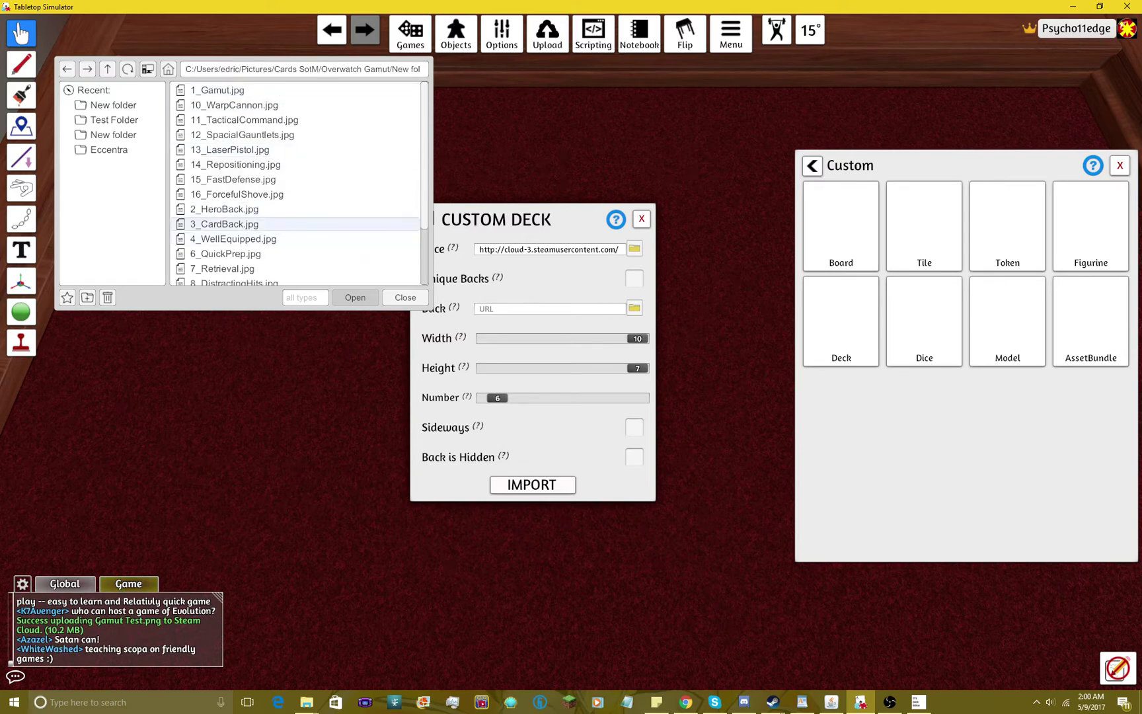
pyautogui.doubleClick(228, 224)
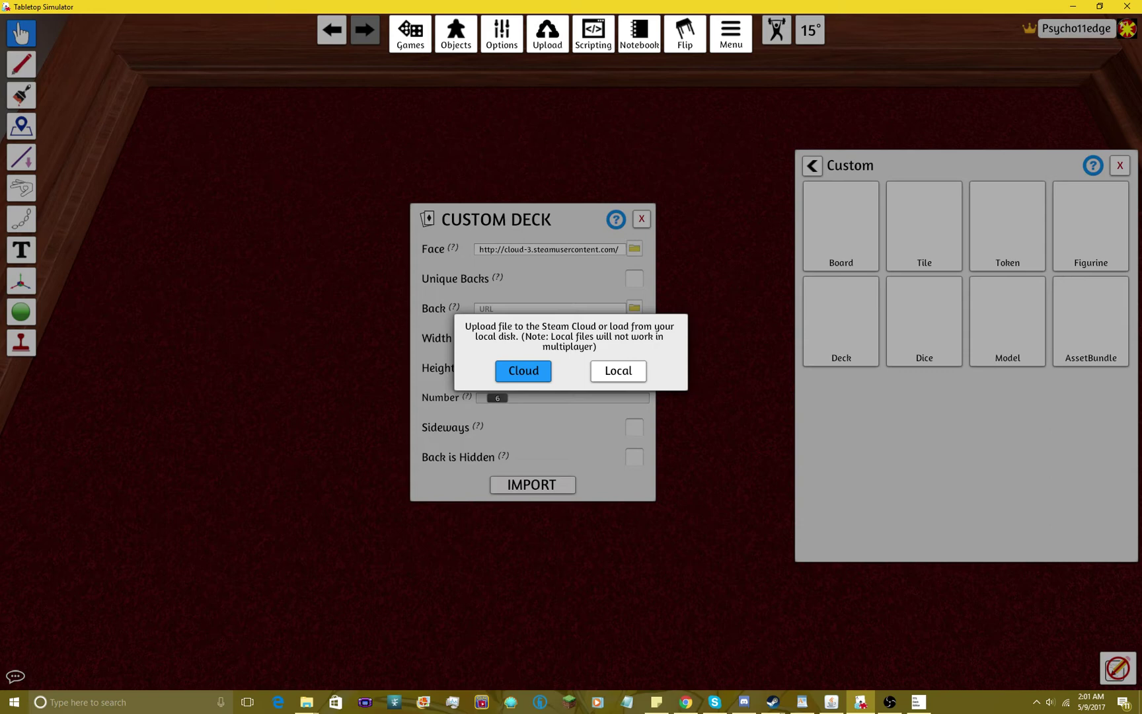
pyautogui.click(523, 370)
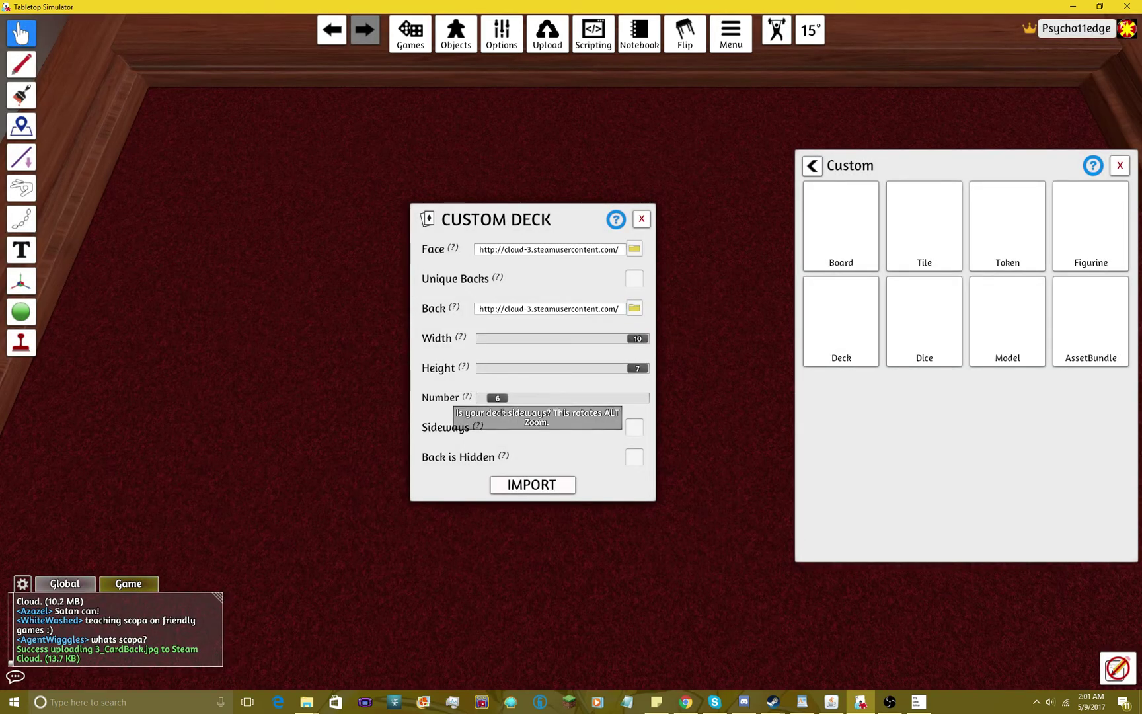
# Increase the deck's number of cards and import the custom deck onto the table
pyautogui.moveTo(496, 397); pyautogui.dragTo(577, 397)
pyautogui.click(532, 485)
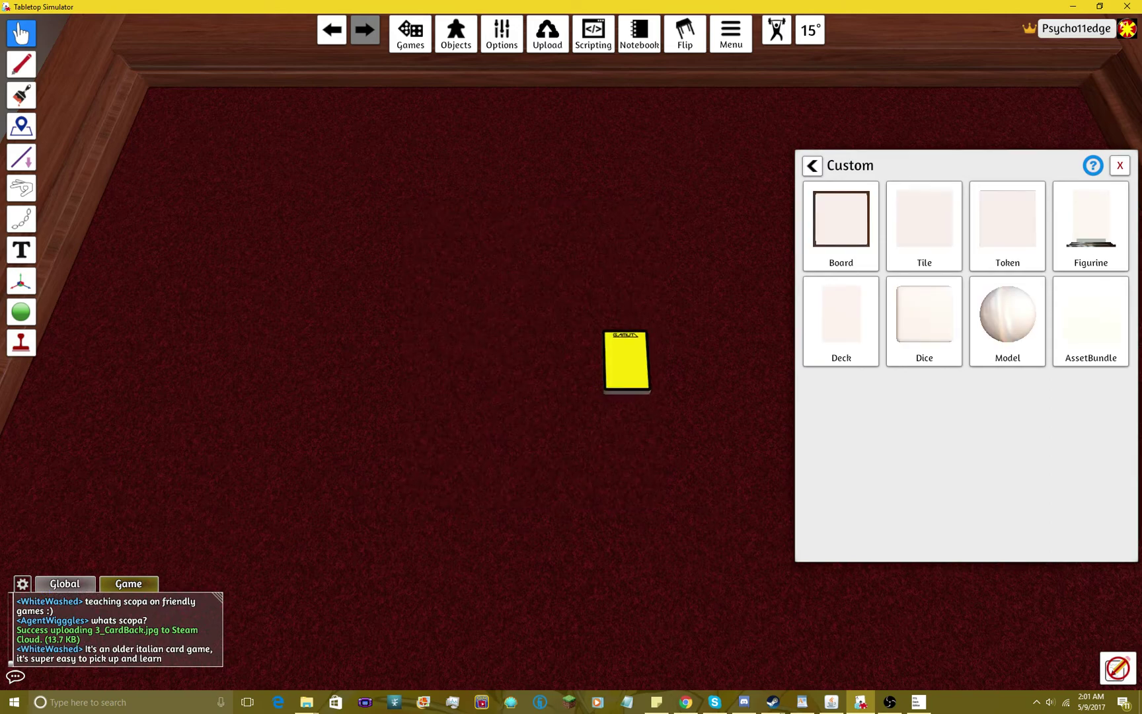
# Draw the Gamut character card and the hero back card from the deck, placing both face up beside it
pyautogui.scroll(5, 594, 369)
pyautogui.press('d')
pyautogui.moveTo(499, 380); pyautogui.dragTo(243, 339)
pyautogui.press('f')
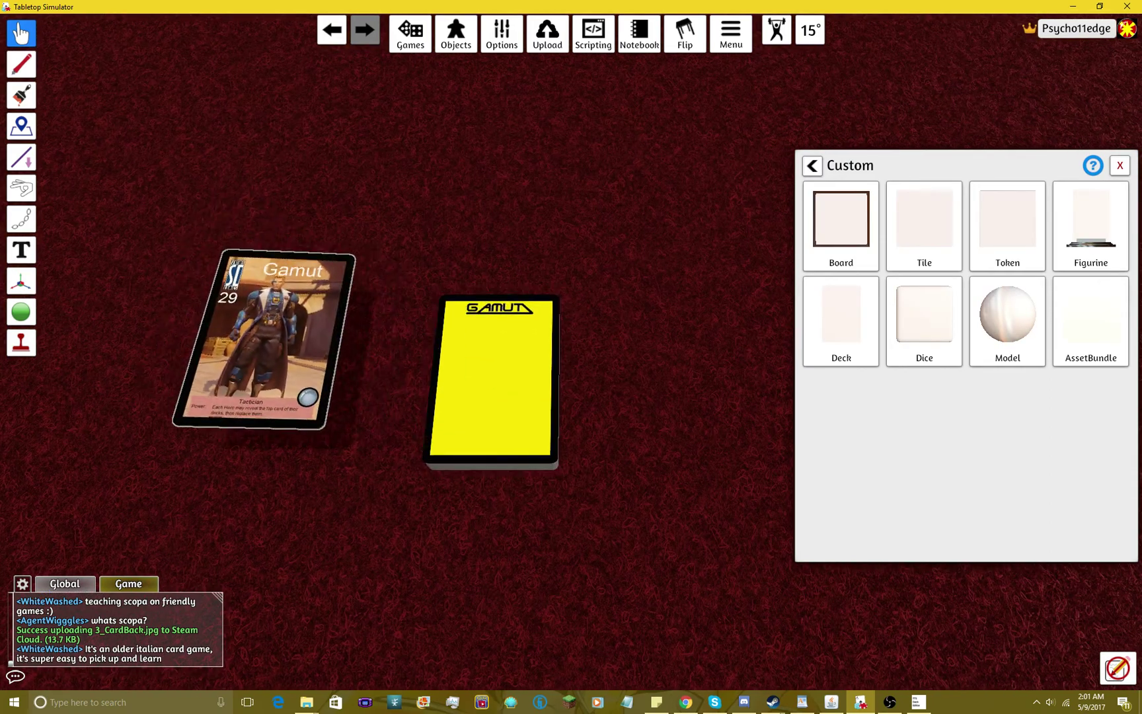
pyautogui.moveTo(516, 421); pyautogui.dragTo(214, 330)
pyautogui.press('f')
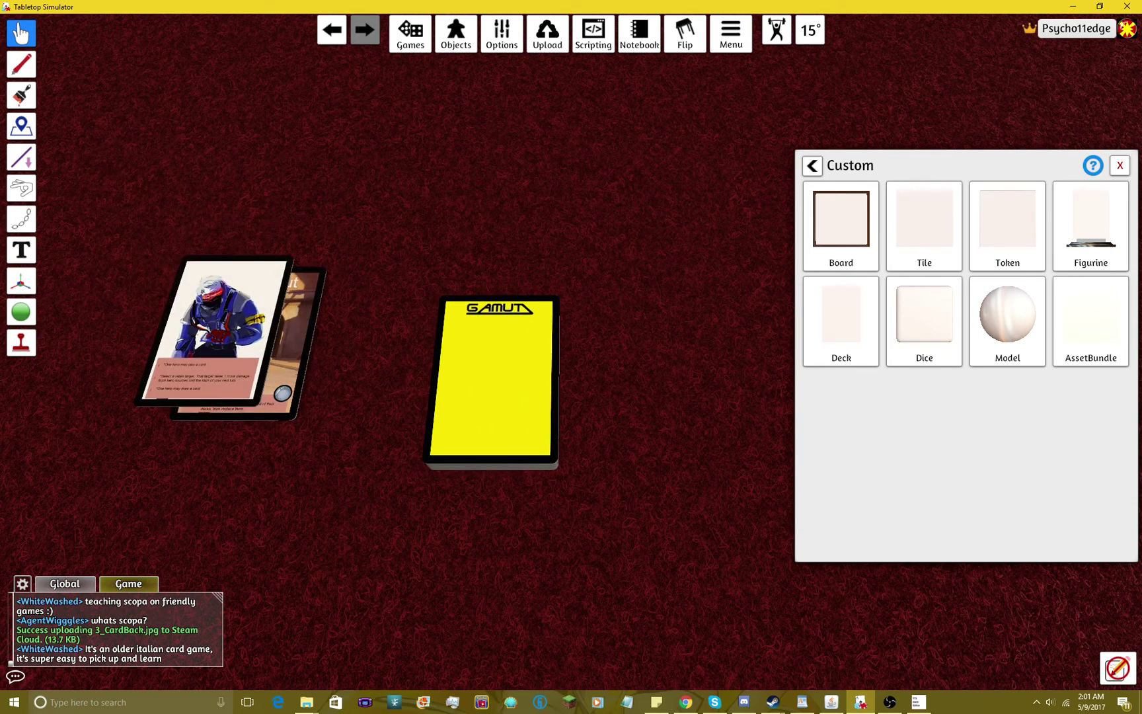
# Delete the Gamut character card and the hero back card beside the deck, and flip the deck over
pyautogui.moveTo(128, 193); pyautogui.dragTo(325, 463)
pyautogui.press('Delete')
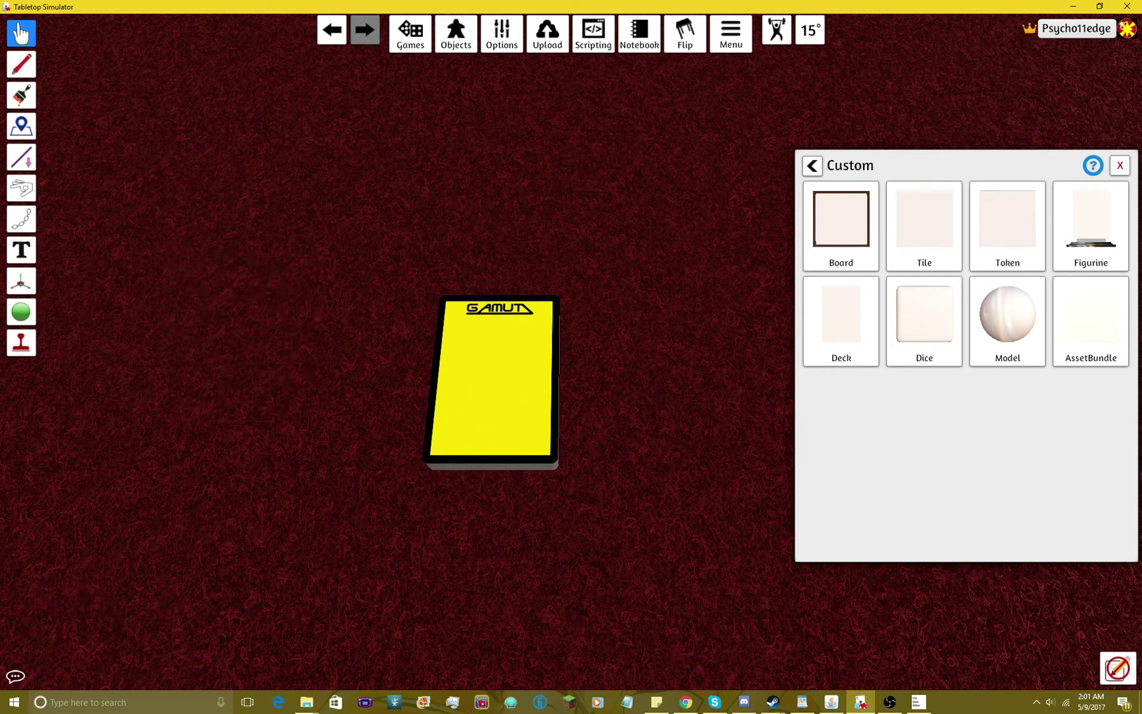
pyautogui.press('f')
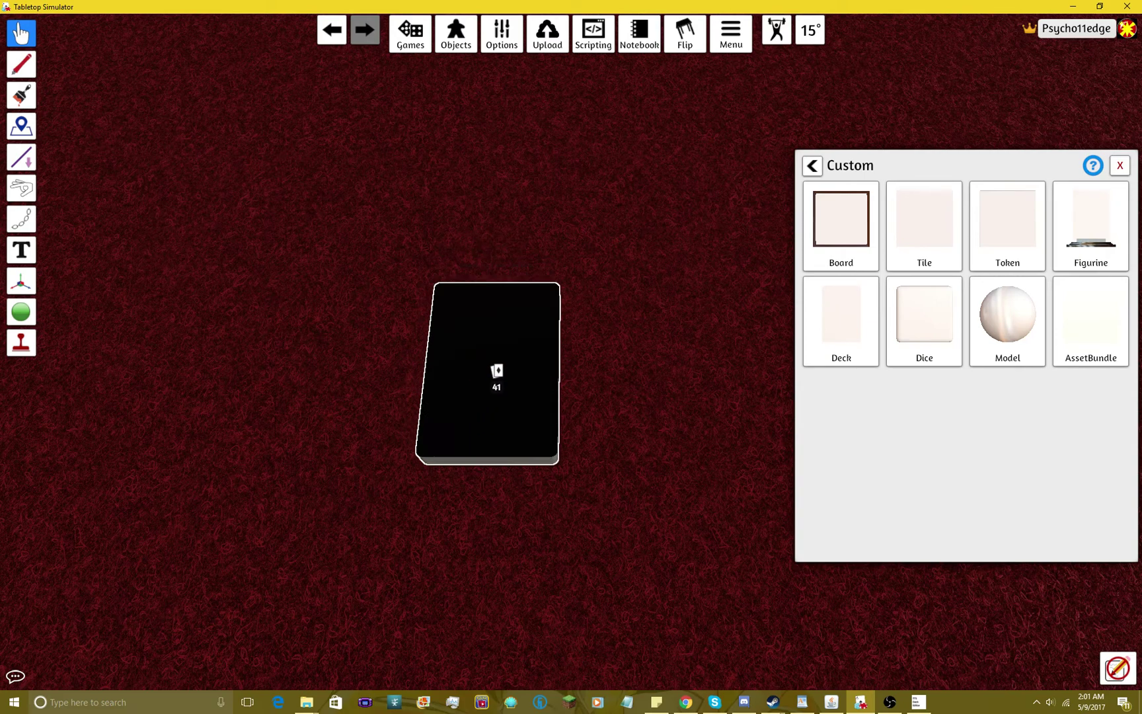
# Pull the blank black cards off the deck and delete them
pyautogui.moveTo(495, 373); pyautogui.dragTo(241, 251)
pyautogui.moveTo(486, 363); pyautogui.dragTo(261, 248)
pyautogui.moveTo(452, 334); pyautogui.dragTo(264, 244)
pyautogui.moveTo(482, 354); pyautogui.dragTo(279, 251)
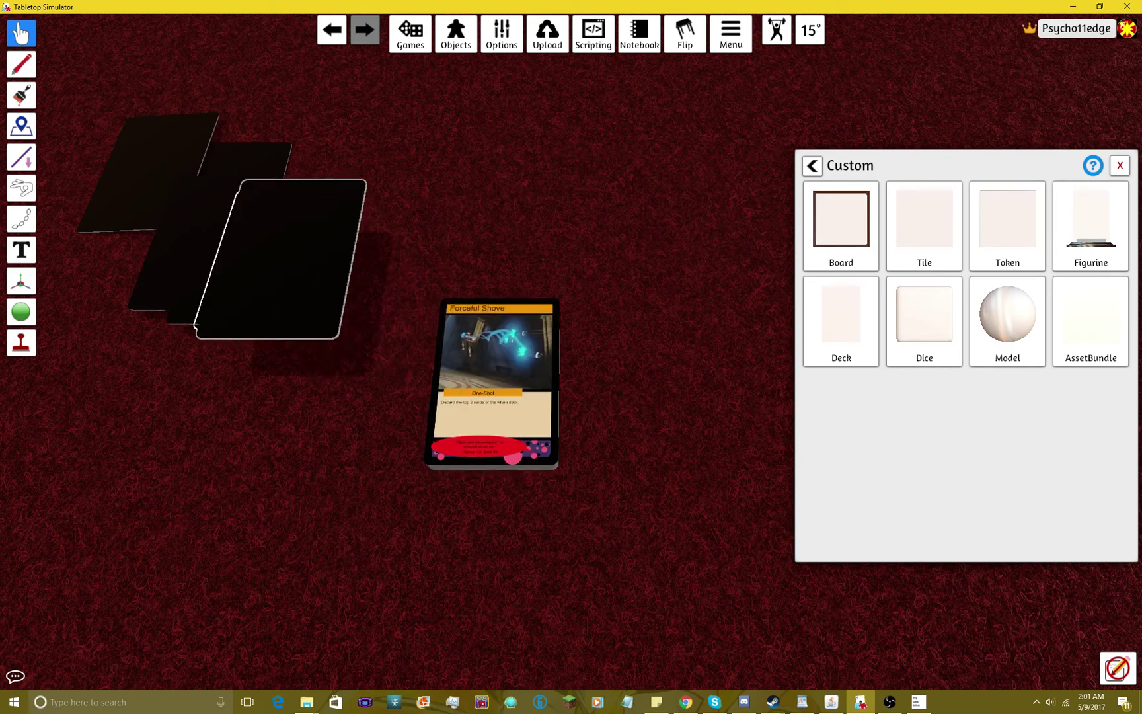
pyautogui.moveTo(87, 59); pyautogui.dragTo(355, 388)
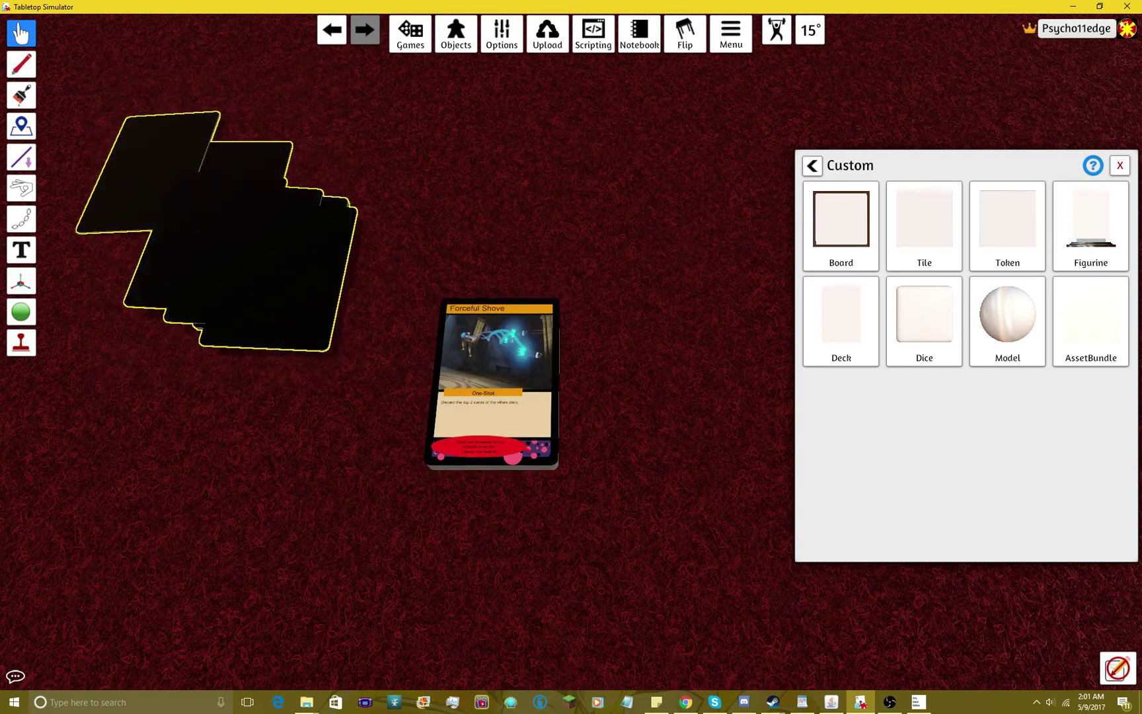
pyautogui.press('Delete')
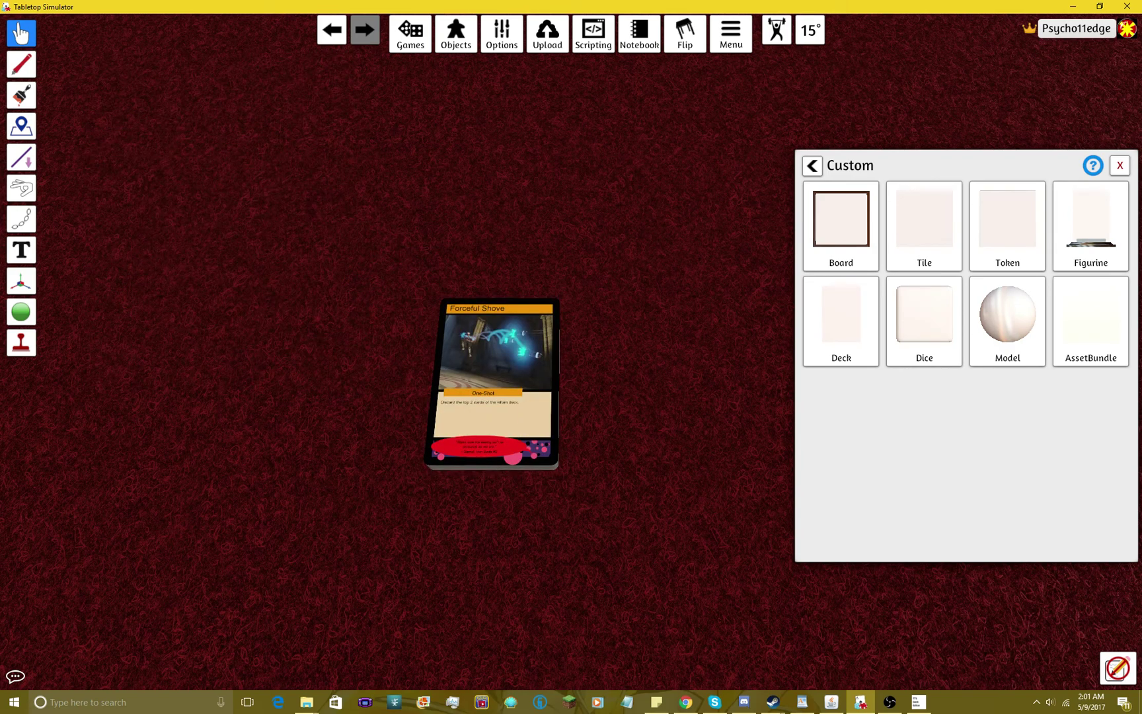
# Flip the trimmed deck back and forth to check its back and its face
pyautogui.press('f')
pyautogui.moveTo(522, 371); pyautogui.dragTo(473, 330)
pyautogui.press('f')
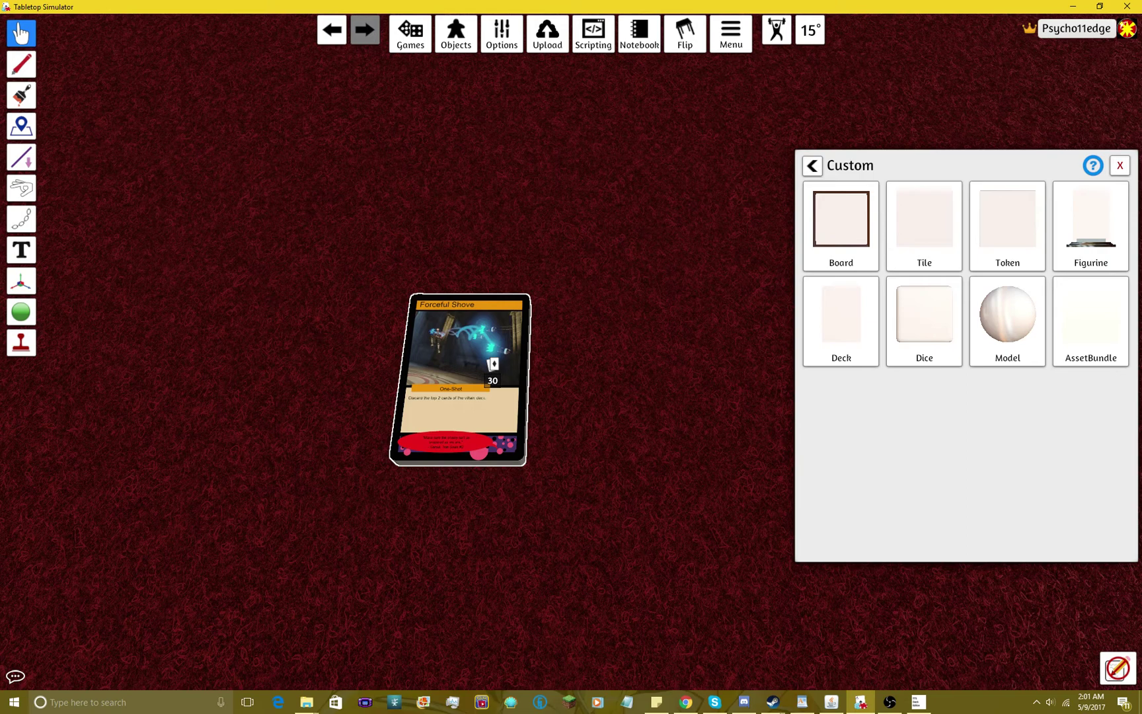
pyautogui.press('f')
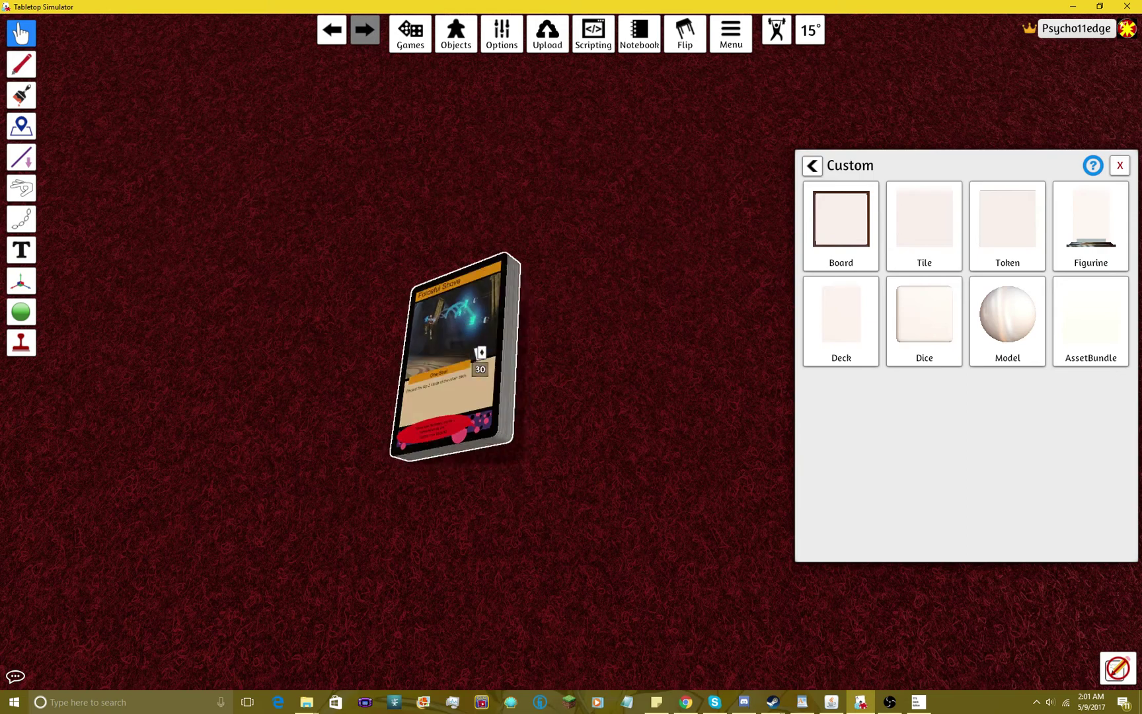
pyautogui.press('f')
# Search the custom deck to examine all of its remaining cards, closing the deck contents and the object library when done
pyautogui.rightClick(461, 366)
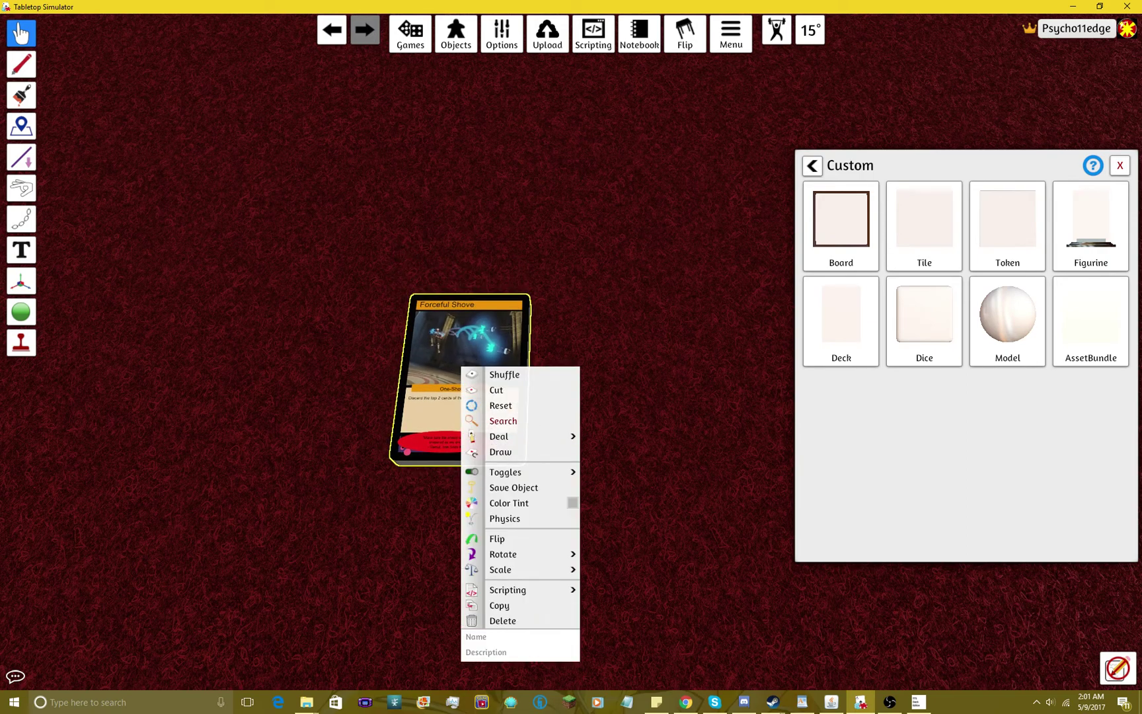
pyautogui.click(502, 420)
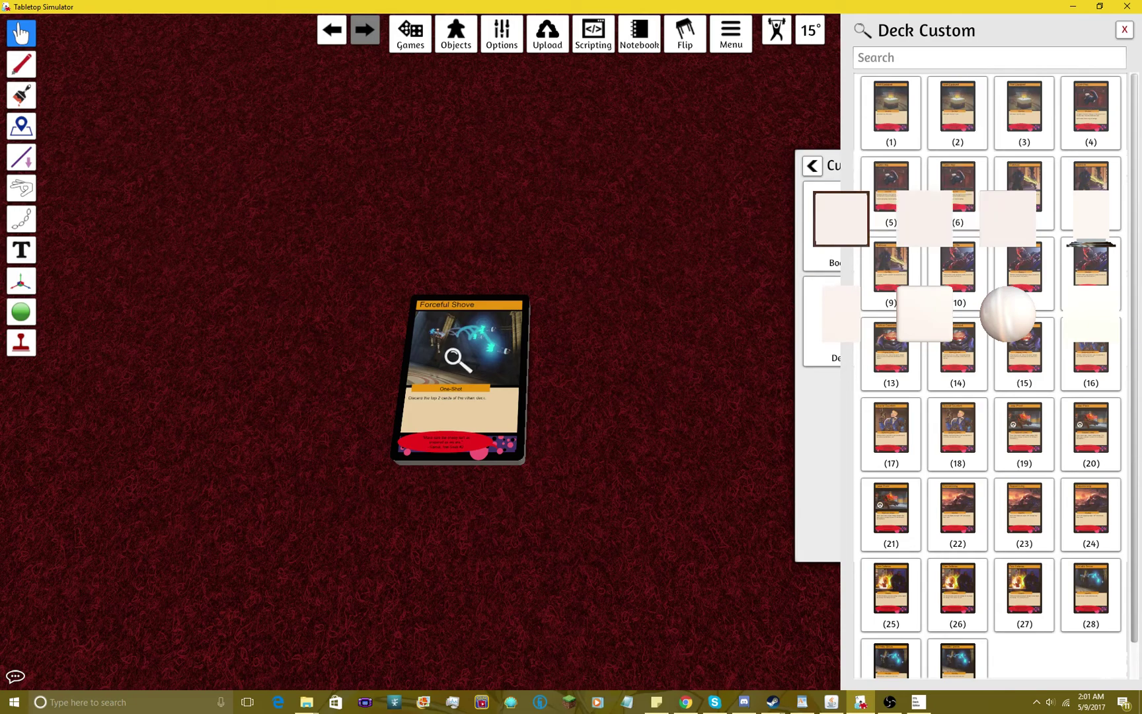
pyautogui.click(1124, 29)
pyautogui.click(1119, 166)
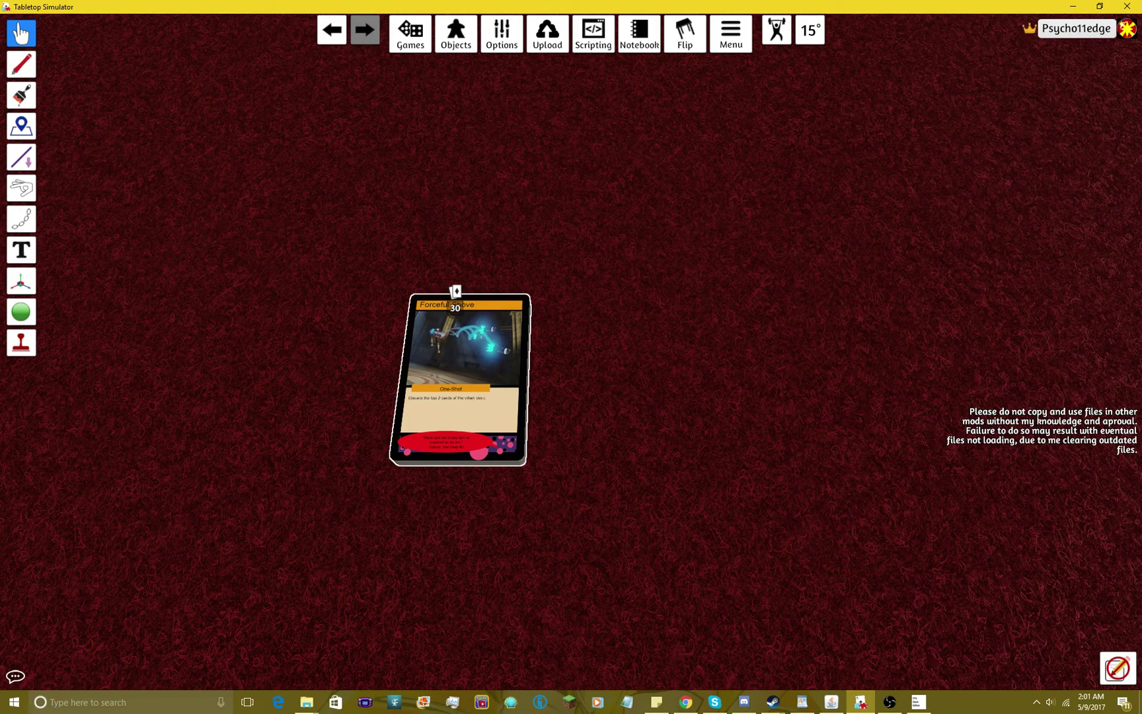
pyautogui.rightClick(466, 327)
pyautogui.click(507, 381)
pyautogui.scroll(-1, 956, 374)
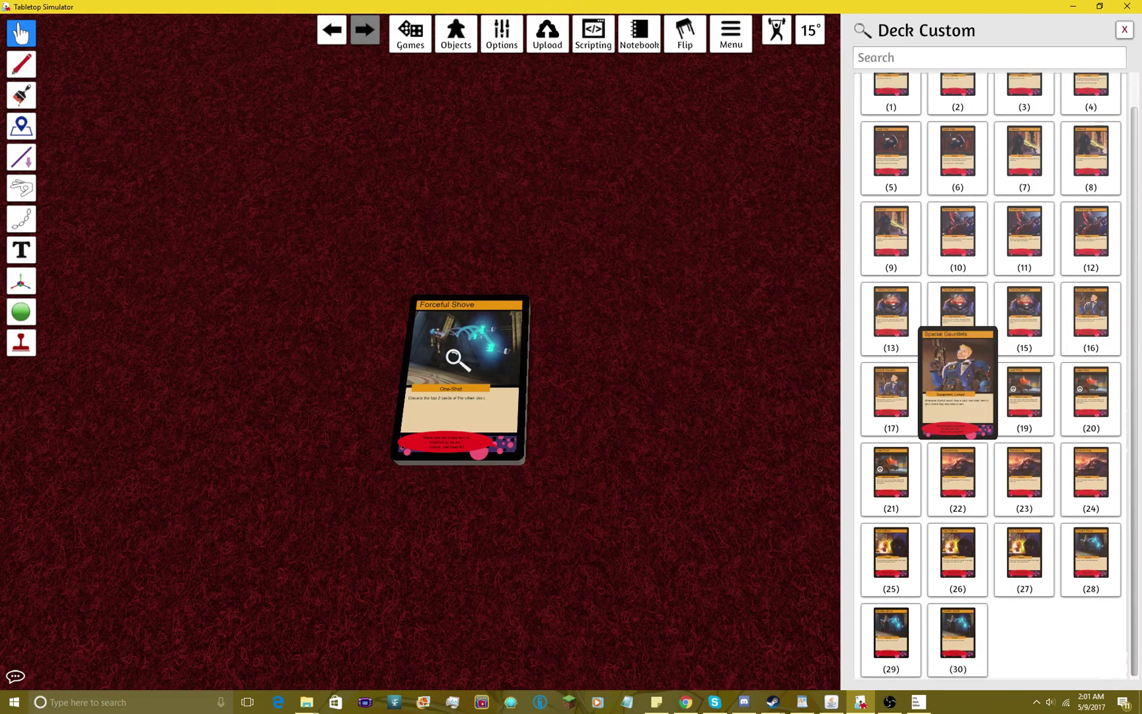
pyautogui.scroll(1, 955, 459)
pyautogui.click(1124, 29)
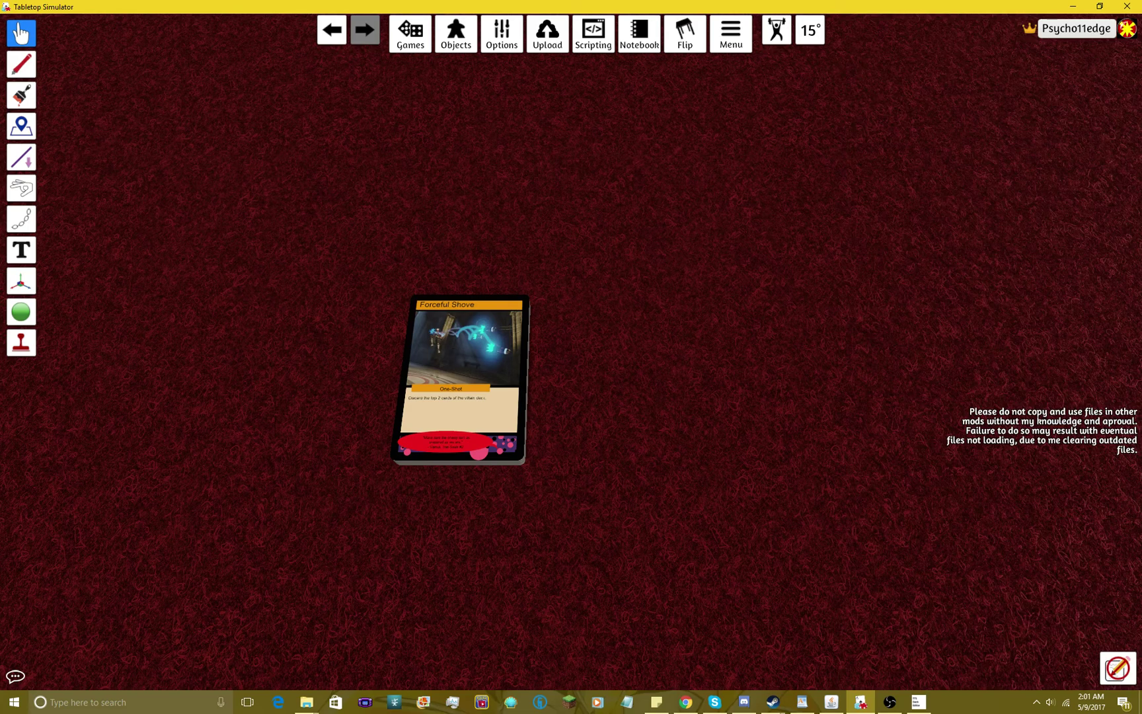
# Move the finished deck aside and add a second custom deck
pyautogui.moveTo(482, 317); pyautogui.dragTo(122, 265)
pyautogui.scroll(-3, 122, 264)
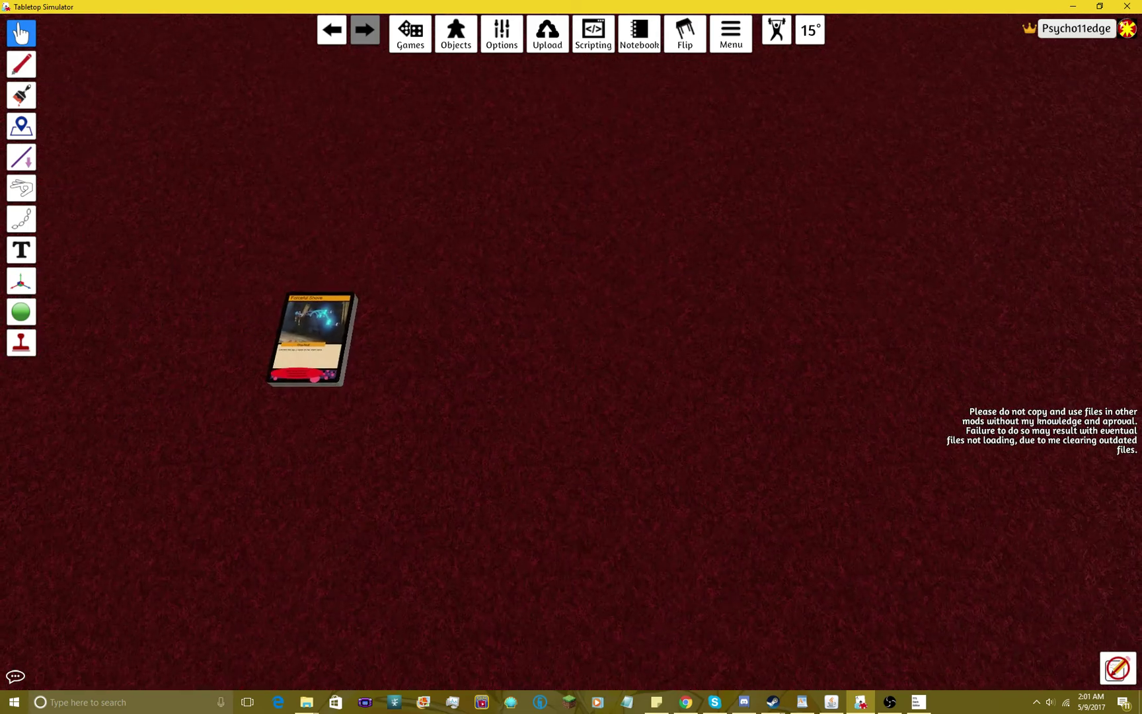
pyautogui.moveTo(455, 33)
pyautogui.click(462, 61)
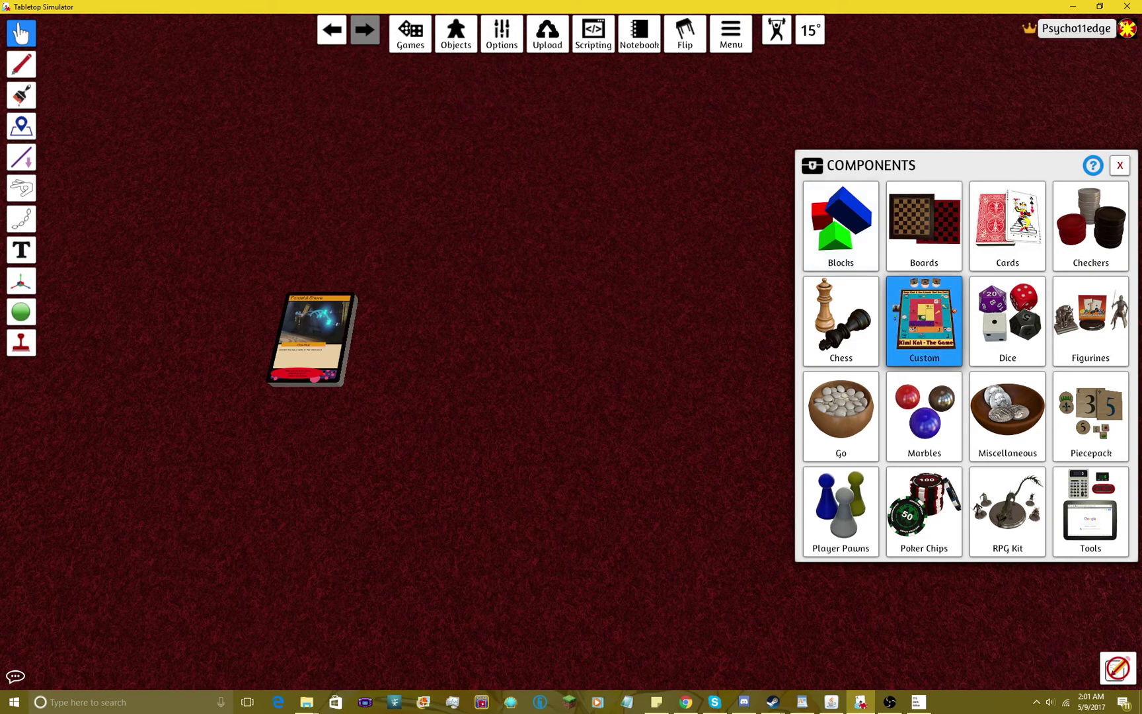
pyautogui.click(919, 317)
pyautogui.click(841, 320)
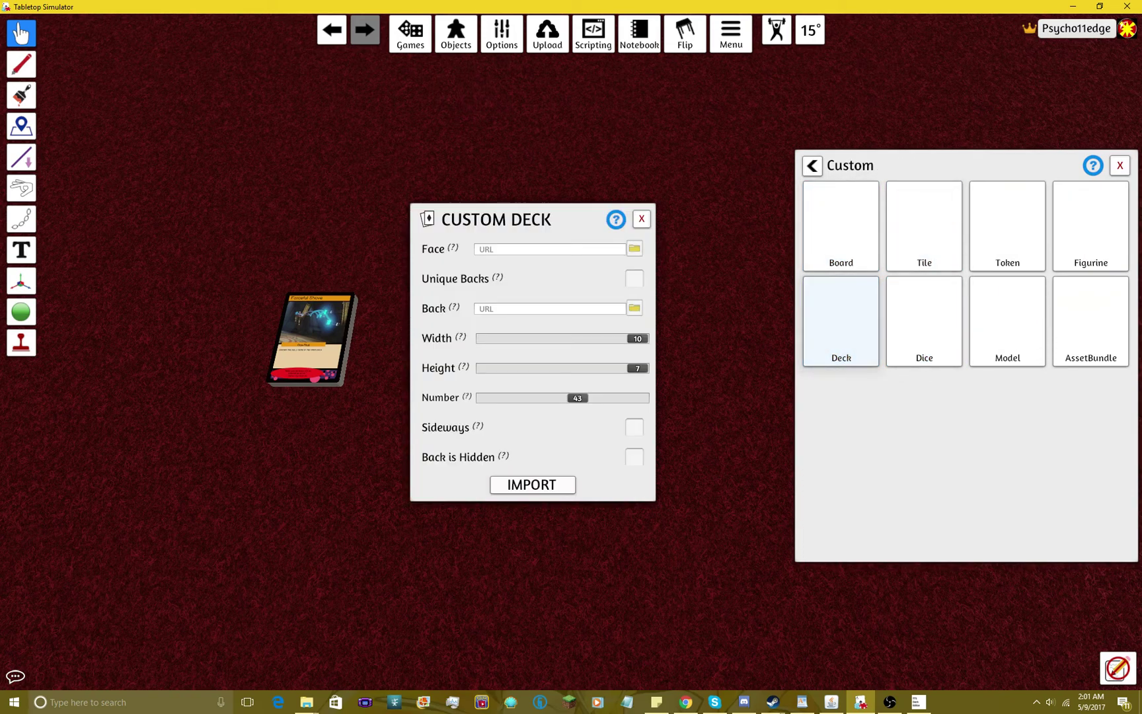
# Set the second deck's face image to Gamut Test.png from Test Folder, uploading it to the Steam Cloud
pyautogui.click(634, 248)
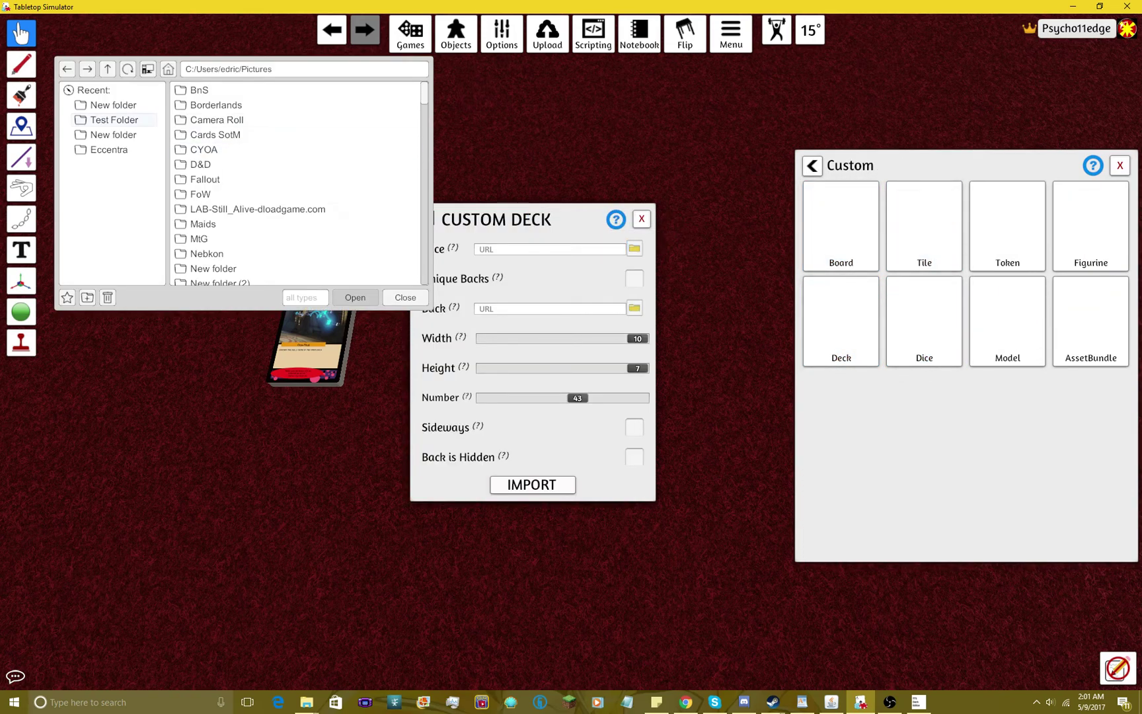
pyautogui.click(114, 120)
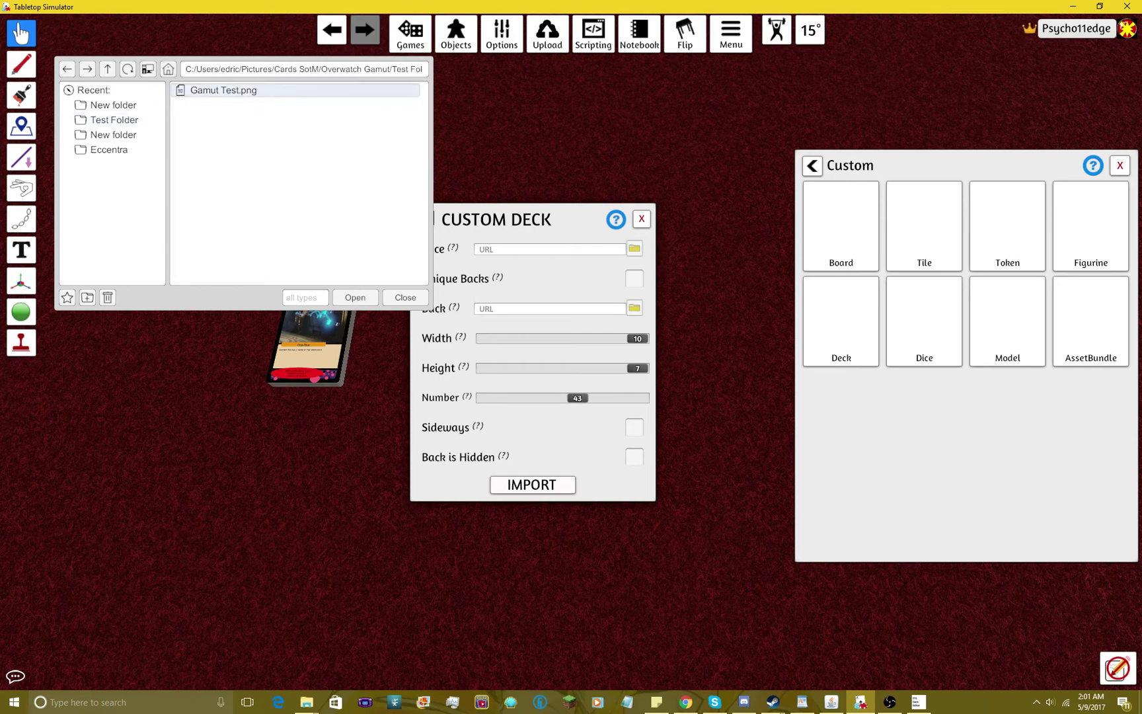
pyautogui.doubleClick(223, 90)
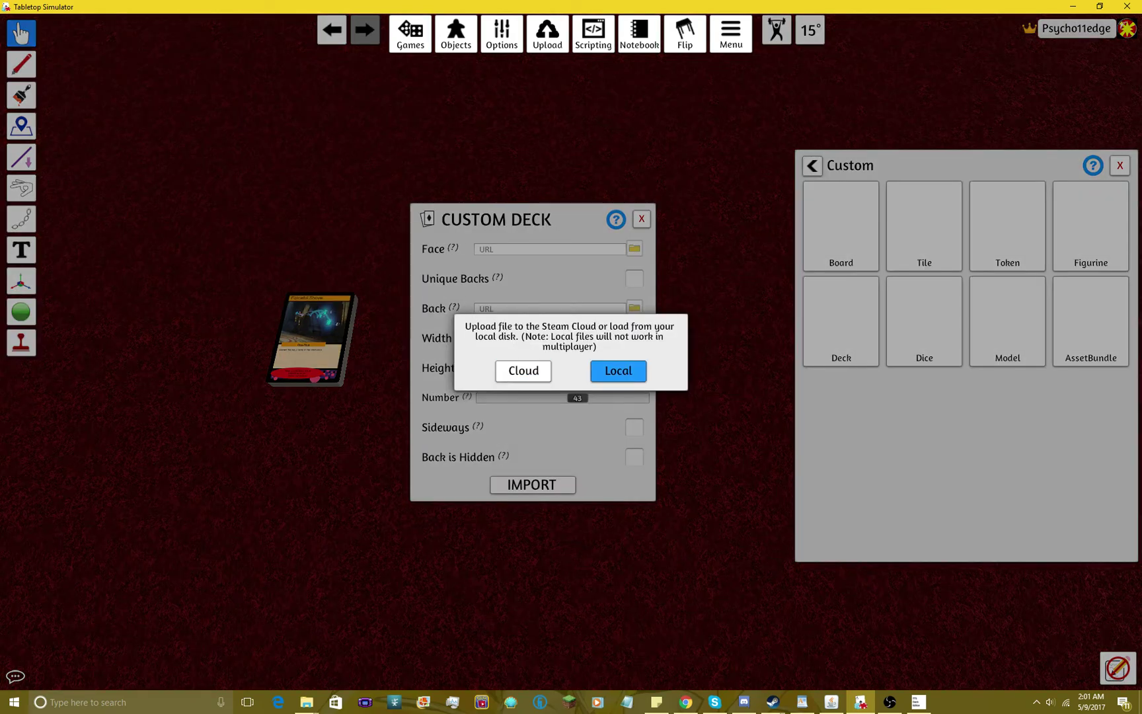
pyautogui.press('Return')
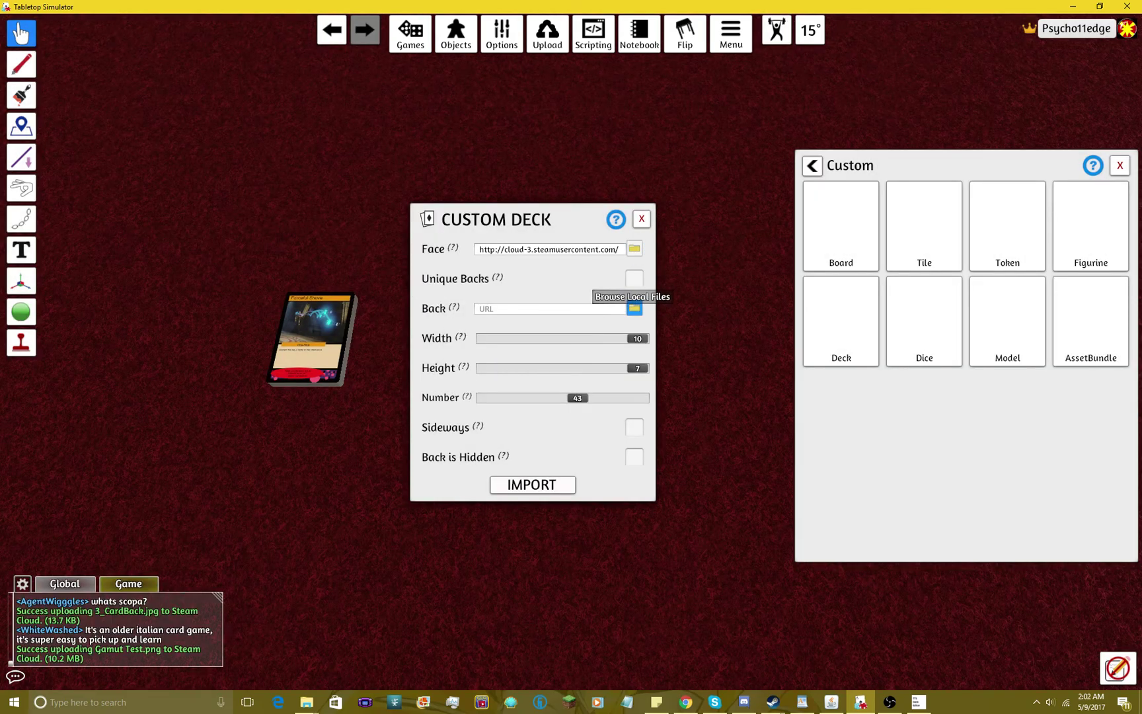
# Set the second deck's back image to 2_HeroBack.jpg from Cards SotM/Overwatch Gamut/New folder, uploading it to the Steam Cloud
pyautogui.click(633, 308)
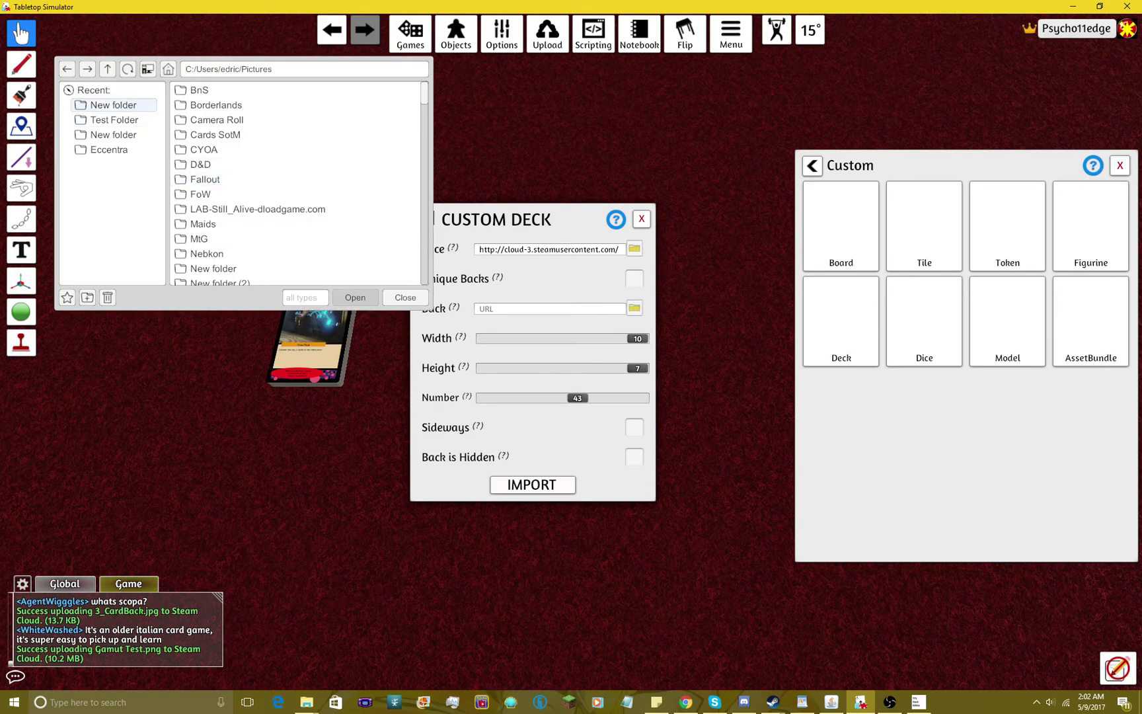
pyautogui.doubleClick(215, 134)
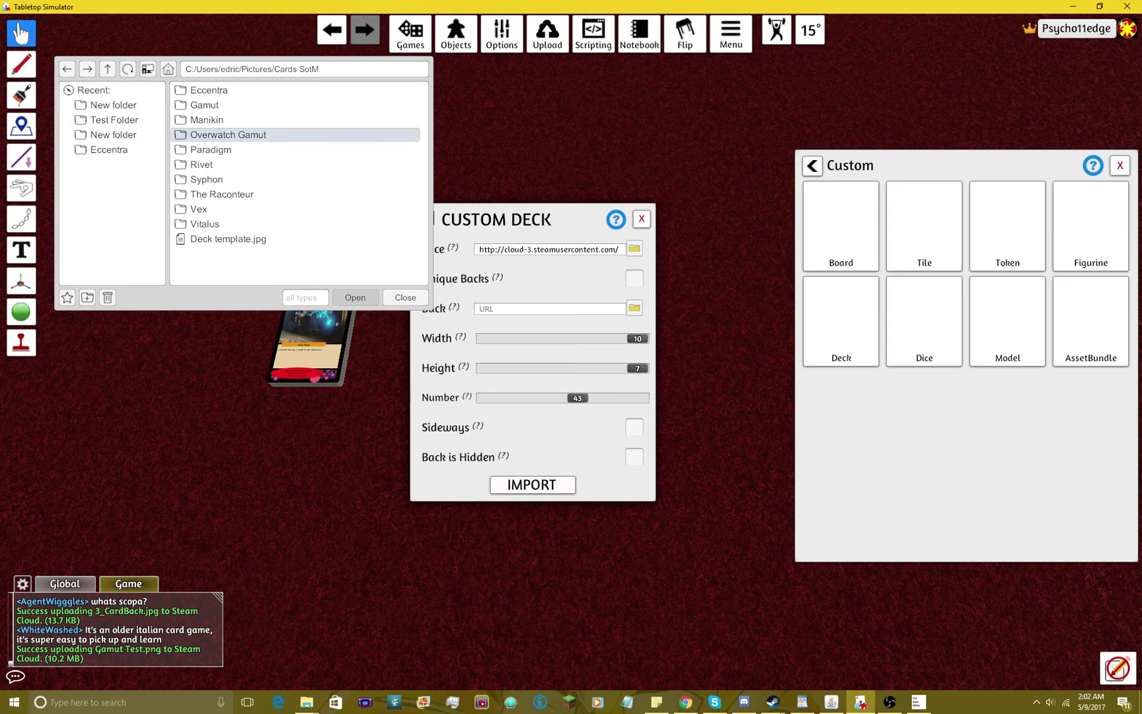
pyautogui.doubleClick(218, 134)
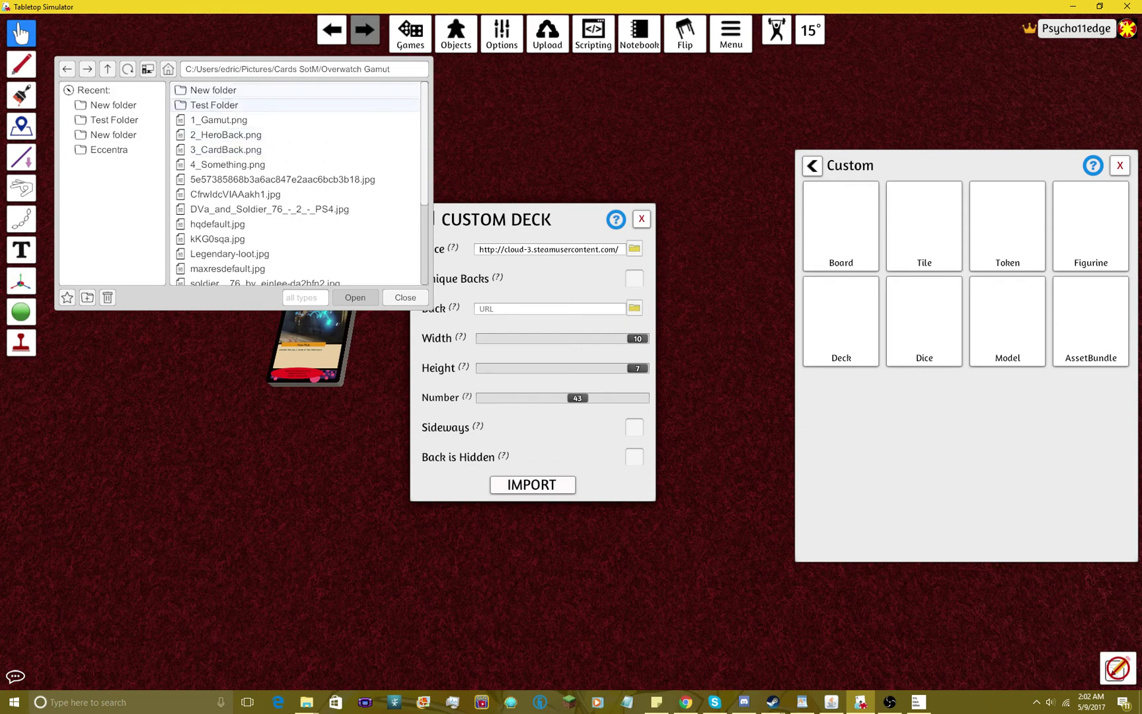
pyautogui.doubleClick(213, 90)
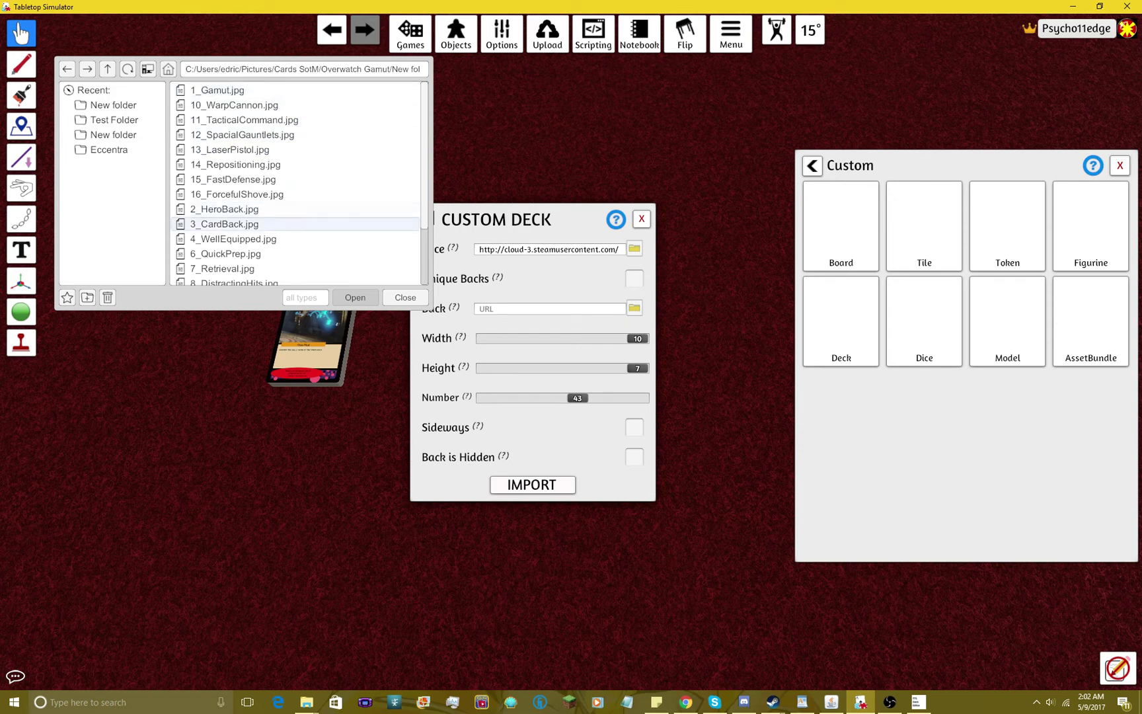
pyautogui.click(224, 209)
pyautogui.click(356, 297)
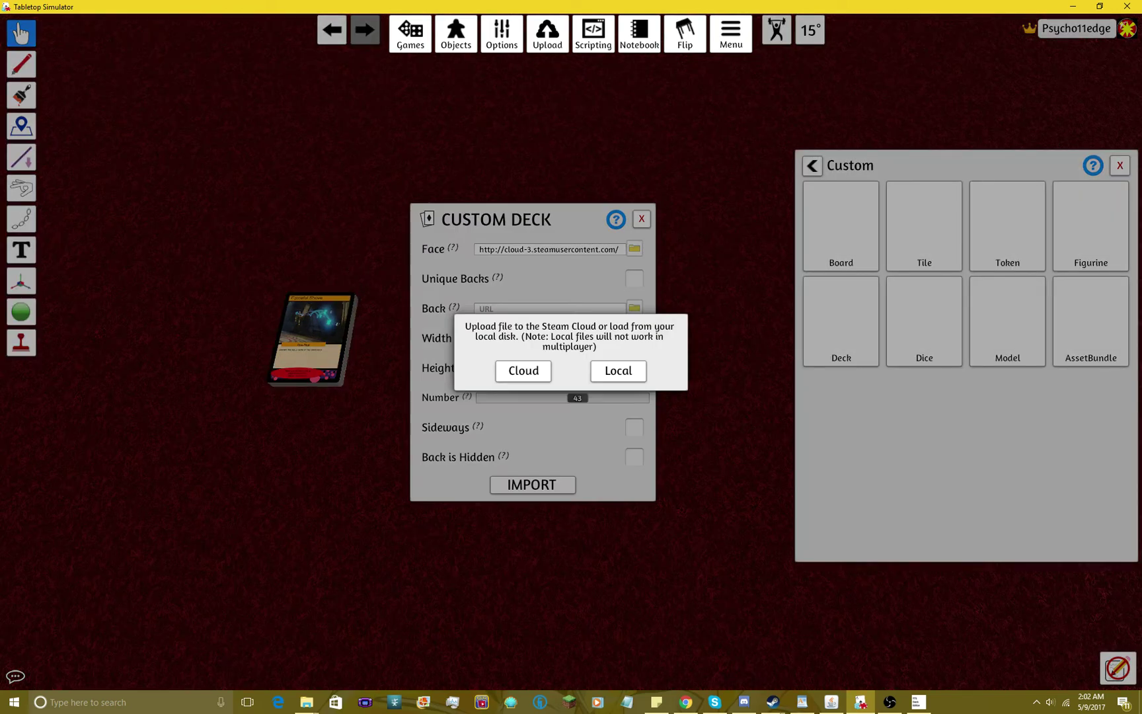
pyautogui.press('Return')
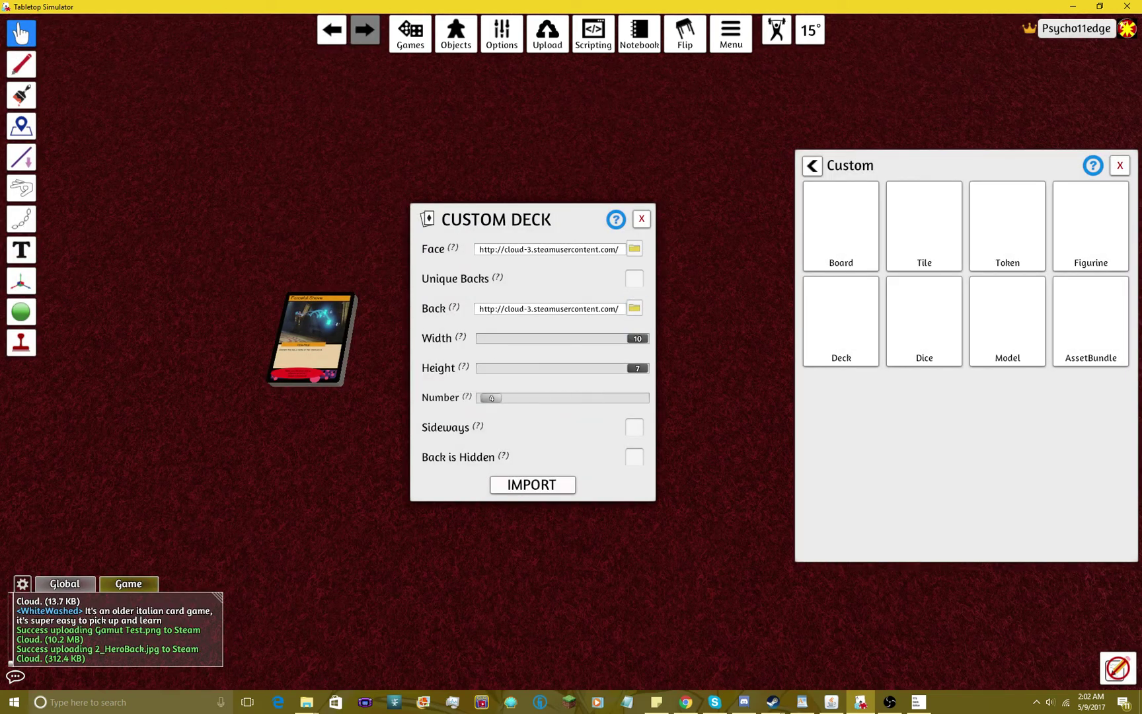
# Reduce the second deck's number of cards to the minimum and import it, flipping it on the table
pyautogui.moveTo(489, 397); pyautogui.dragTo(383, 360)
pyautogui.click(533, 485)
pyautogui.scroll(3, 536, 368)
pyautogui.press('f')
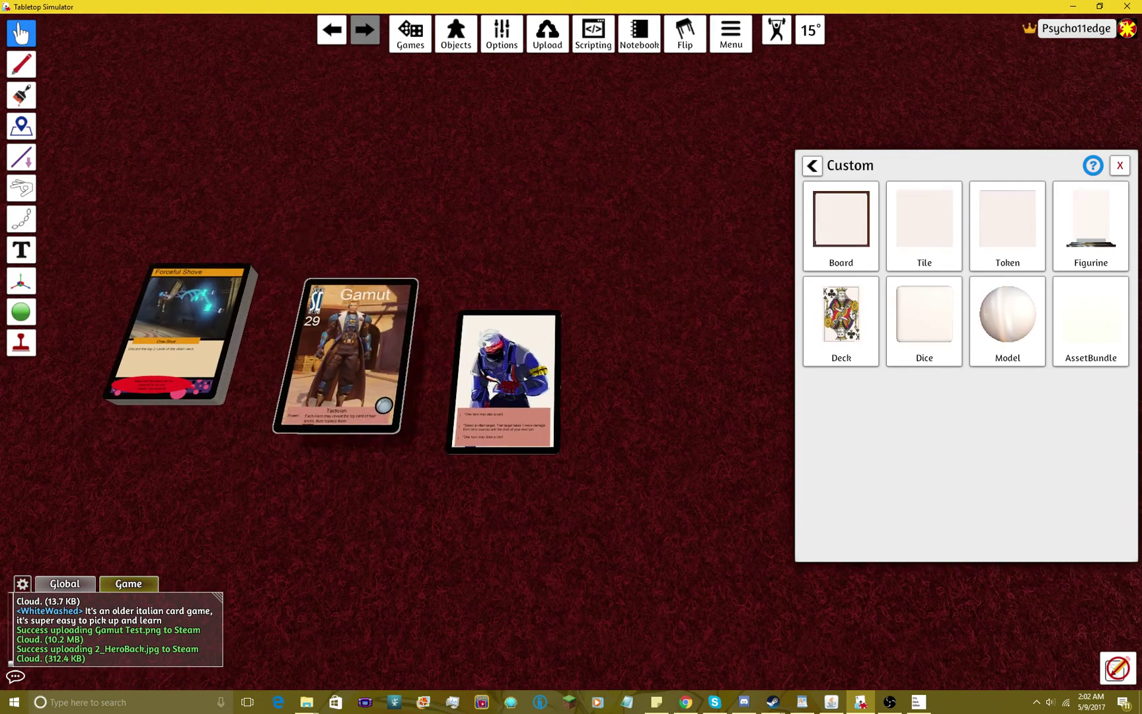
# Move the extra hero back card away from the Gamut character card, check both its sides and delete it
pyautogui.moveTo(508, 384); pyautogui.dragTo(646, 404)
pyautogui.press('f')
pyautogui.press('f')
pyautogui.press('alt')
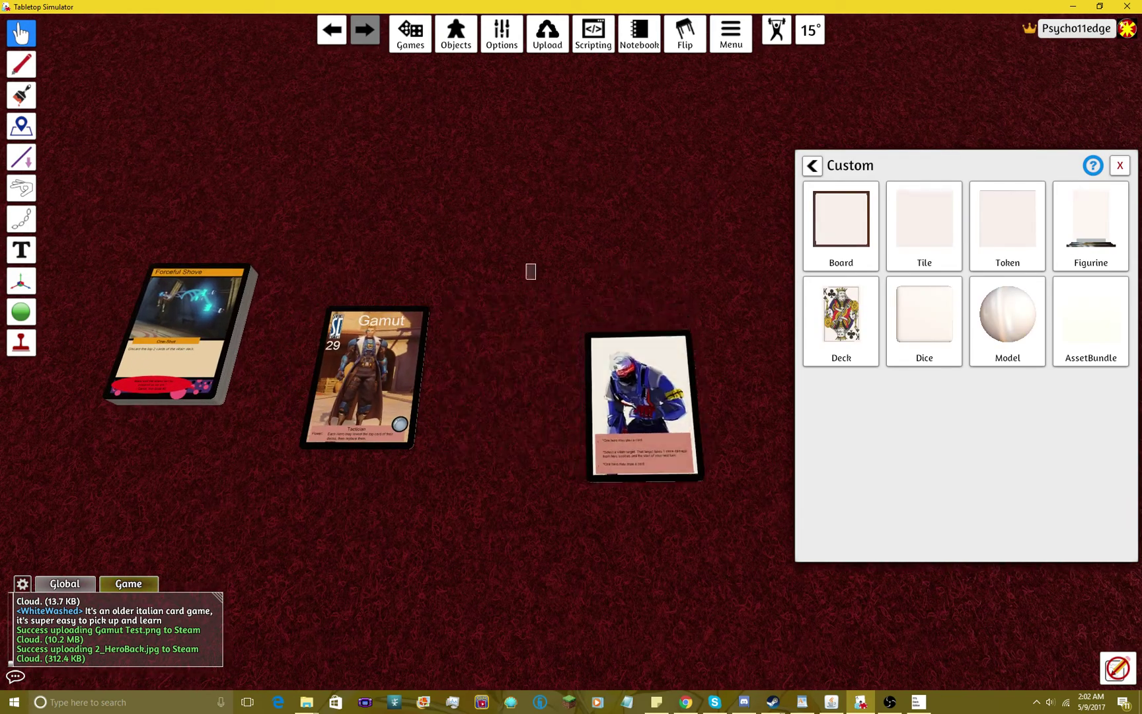
pyautogui.press('Delete')
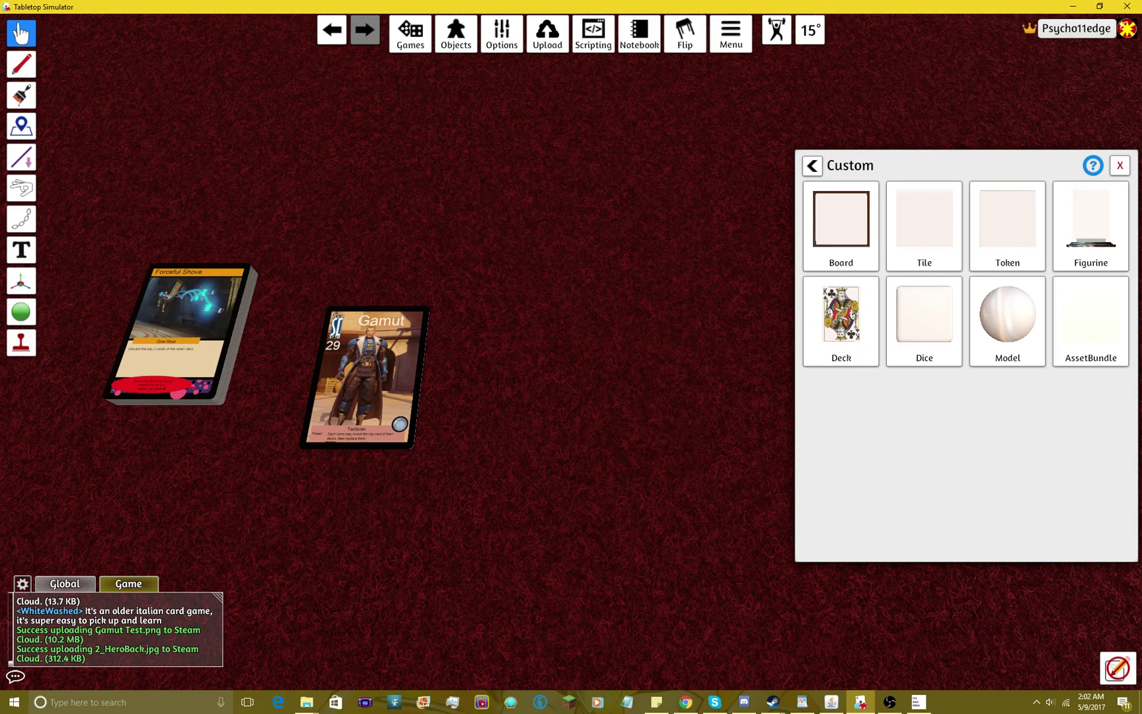
# Add a Bag to the table and put the hero deck and the Gamut character card into it
pyautogui.scroll(-2, 570, 370)
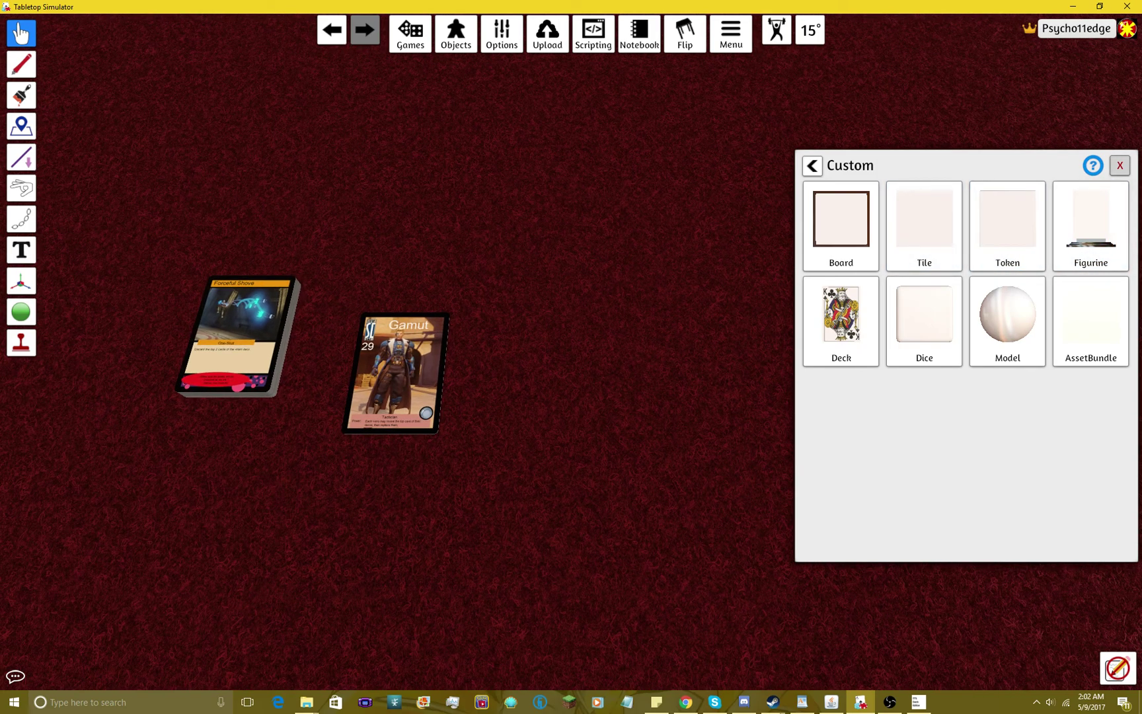
pyautogui.click(812, 165)
pyautogui.click(1090, 510)
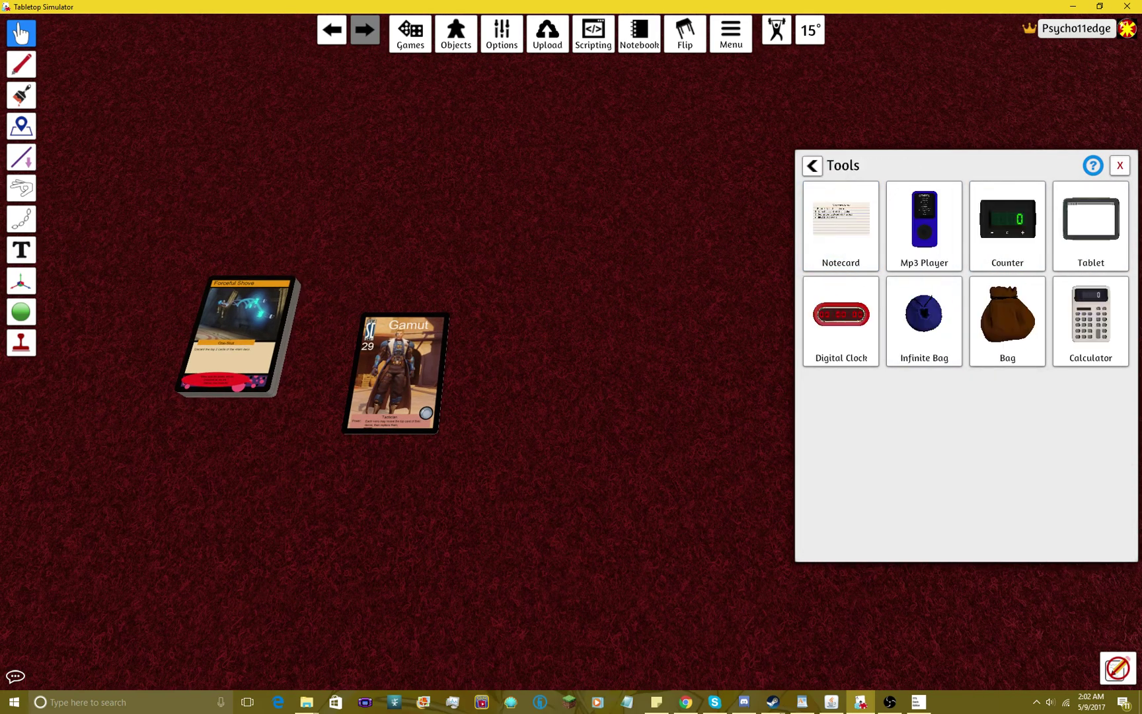
pyautogui.click(1007, 320)
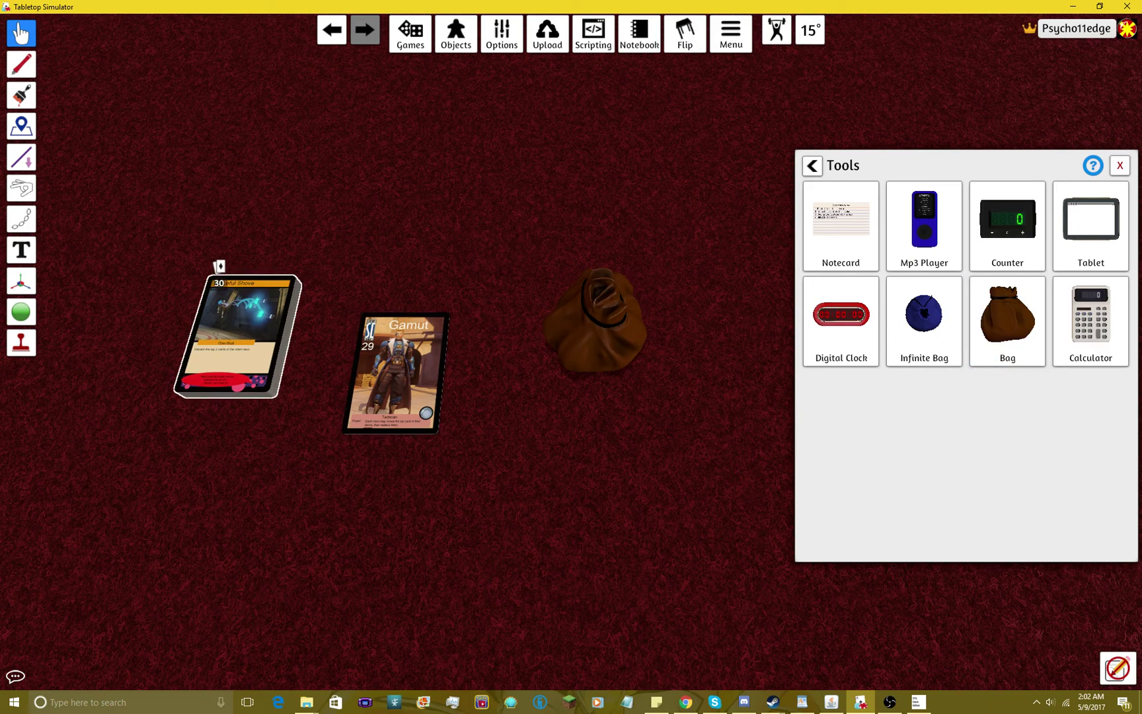
pyautogui.moveTo(221, 278); pyautogui.dragTo(588, 278)
pyautogui.moveTo(396, 370); pyautogui.dragTo(598, 316)
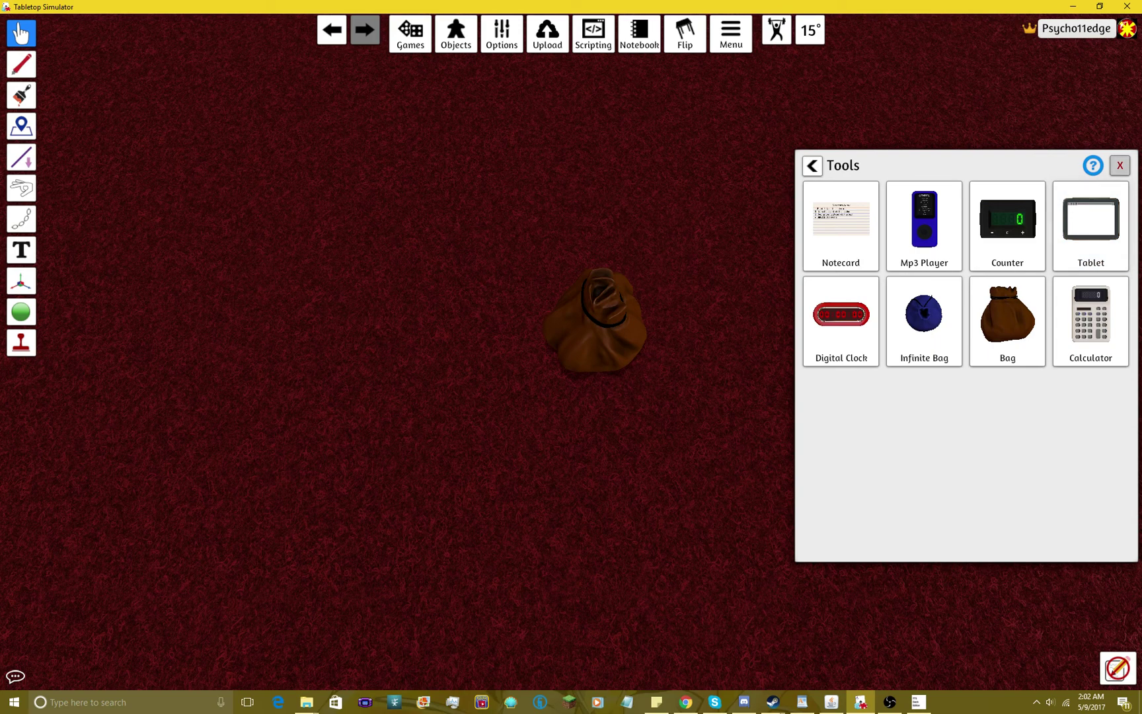
# Open the Save Object dialog for the bag to view its folder and name options, and close it without saving
pyautogui.rightClick(598, 328)
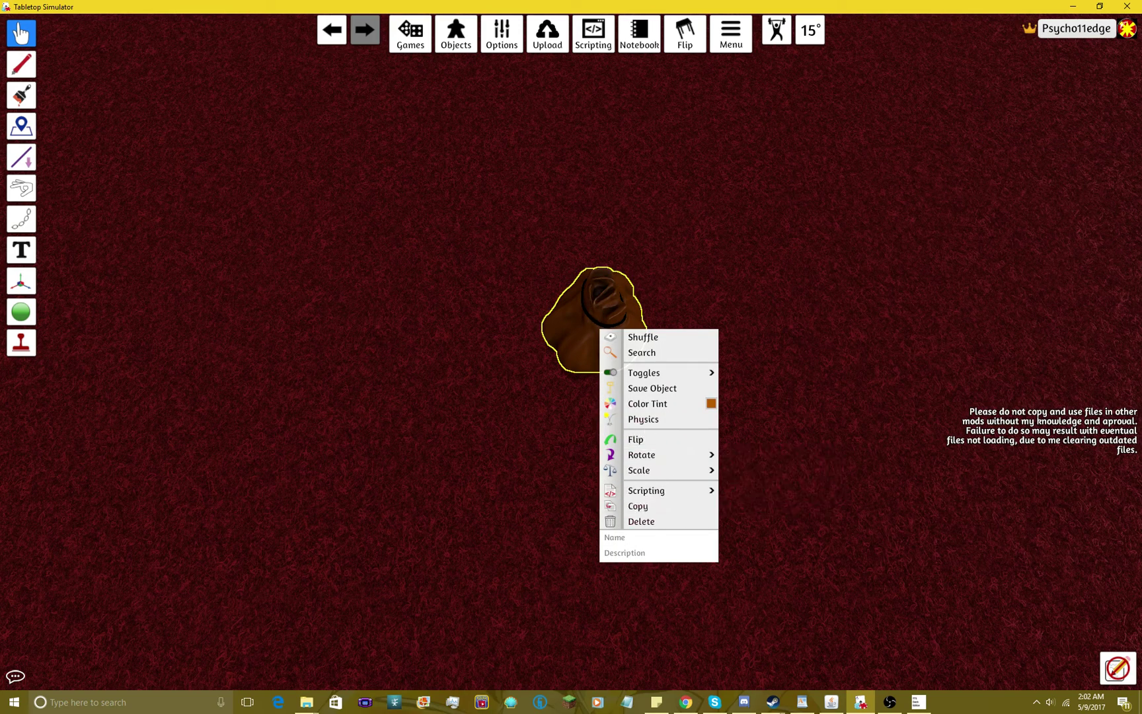
pyautogui.click(652, 388)
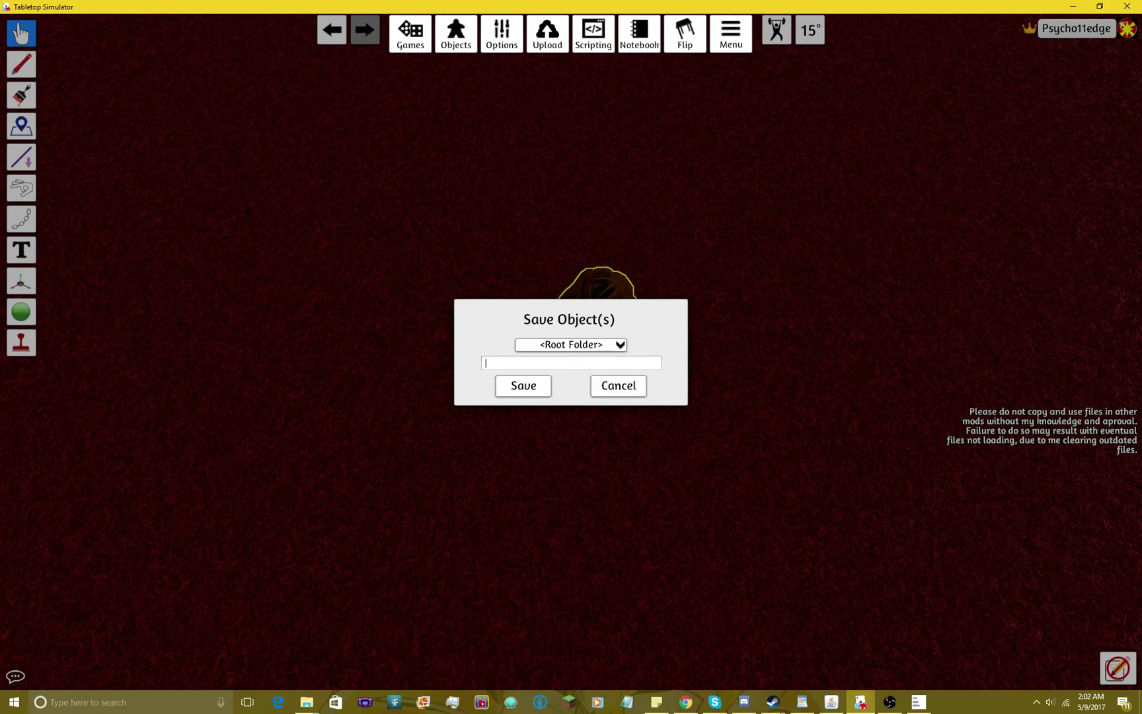
pyautogui.click(618, 386)
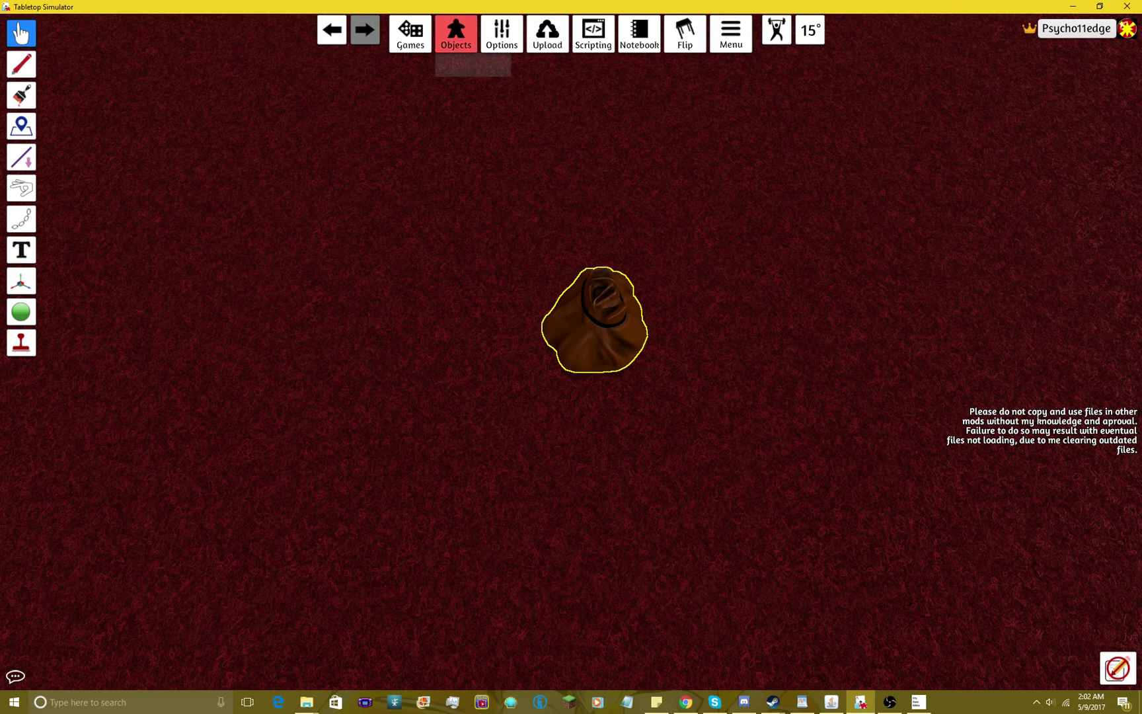
# Browse the Saved Objects to the second page and spawn the saved Gamut bag on the table
pyautogui.click(471, 106)
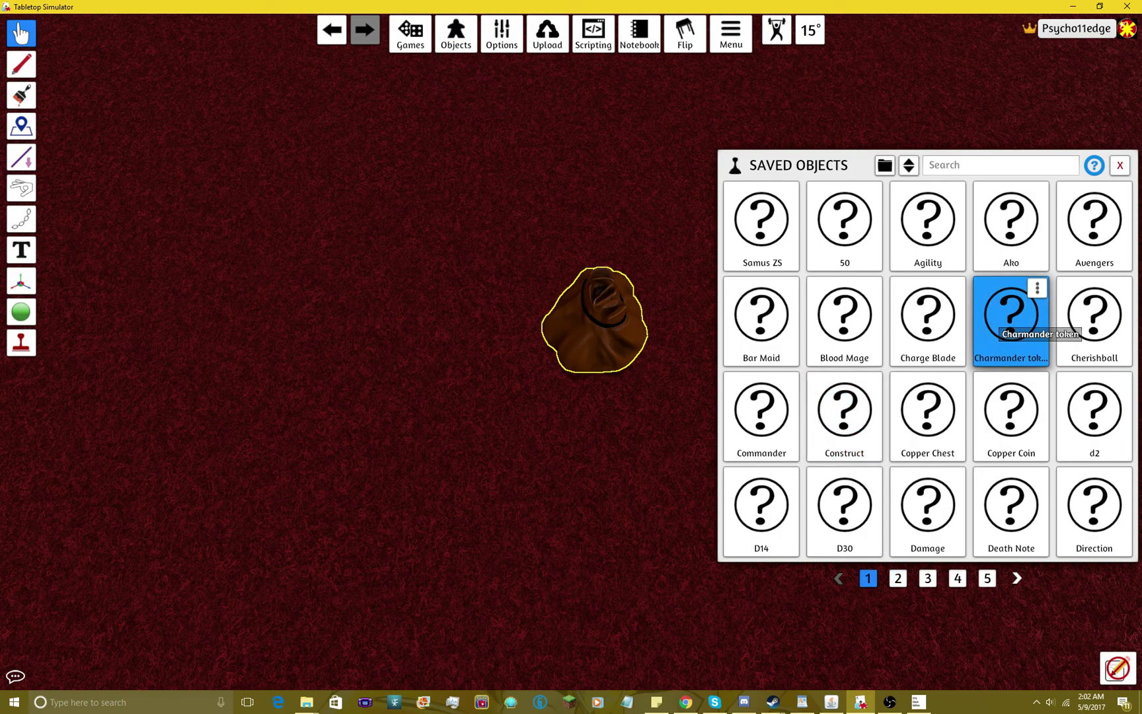
pyautogui.scroll(-2, 1001, 327)
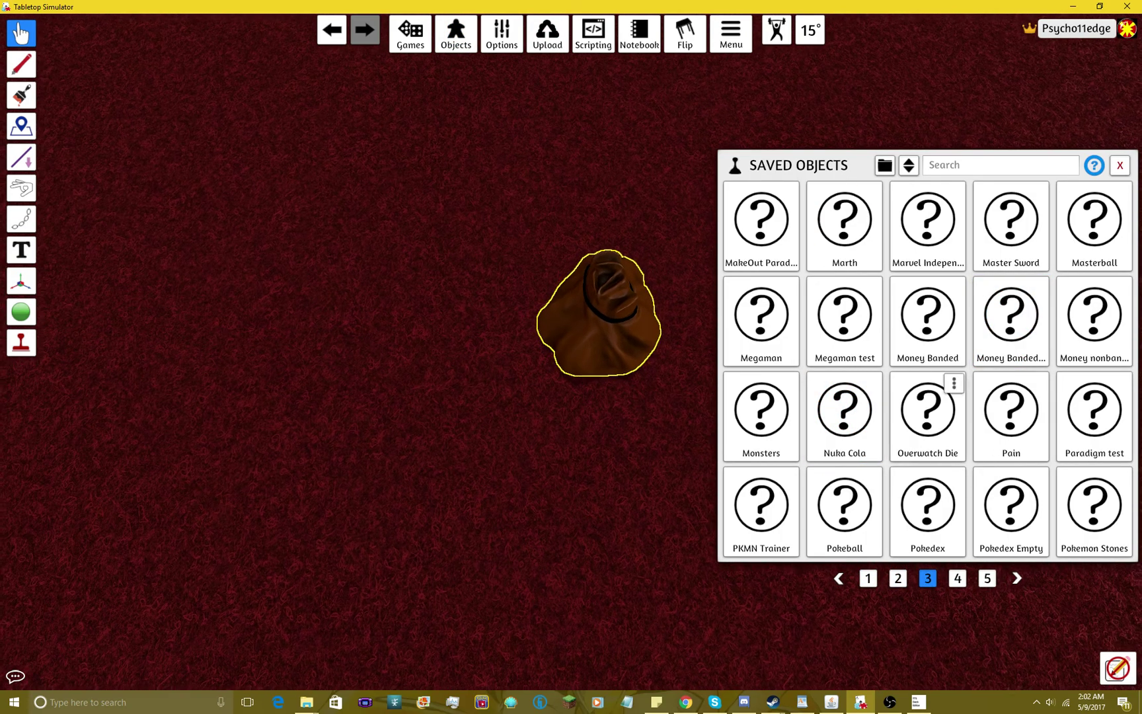
pyautogui.scroll(1, 927, 370)
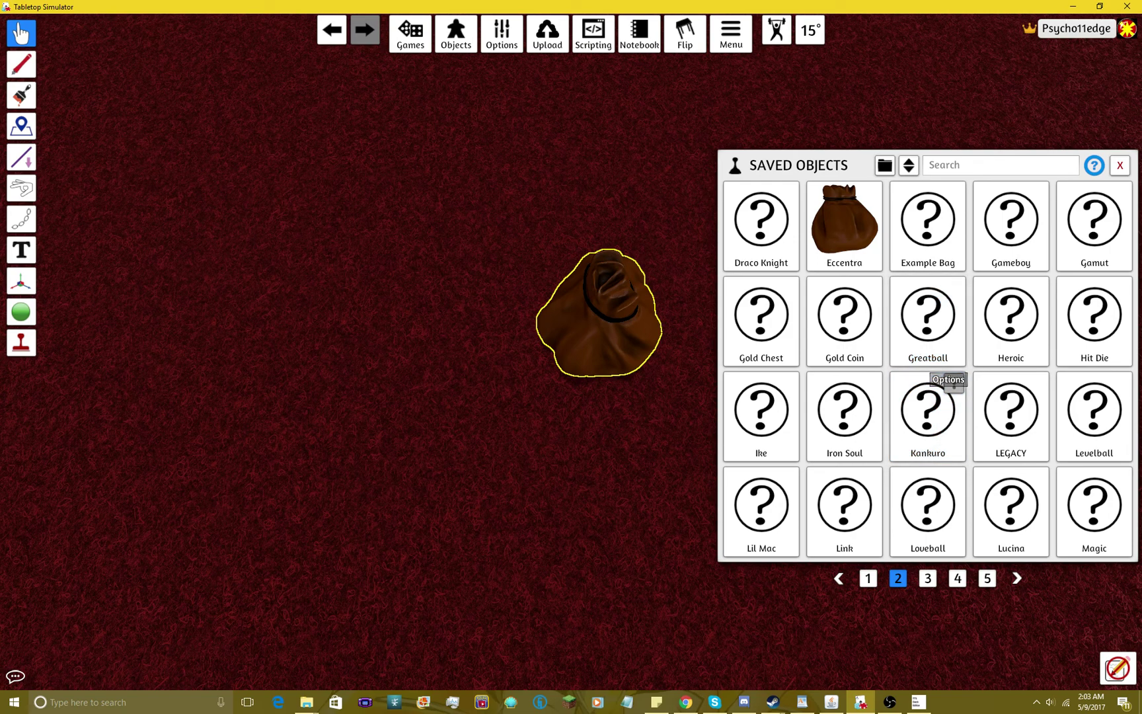
pyautogui.click(1094, 225)
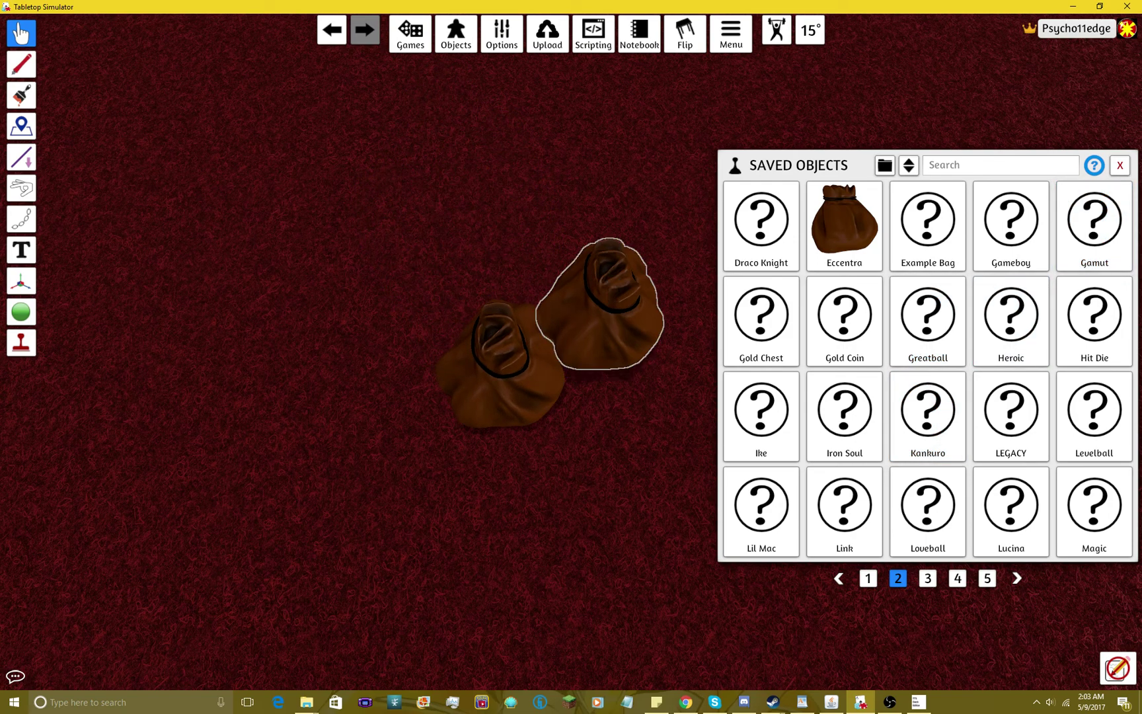
# Move the original bag aside, check a card from the spawned Gamut bag and delete that bag
pyautogui.moveTo(599, 310); pyautogui.dragTo(666, 155)
pyautogui.moveTo(500, 363); pyautogui.dragTo(269, 381)
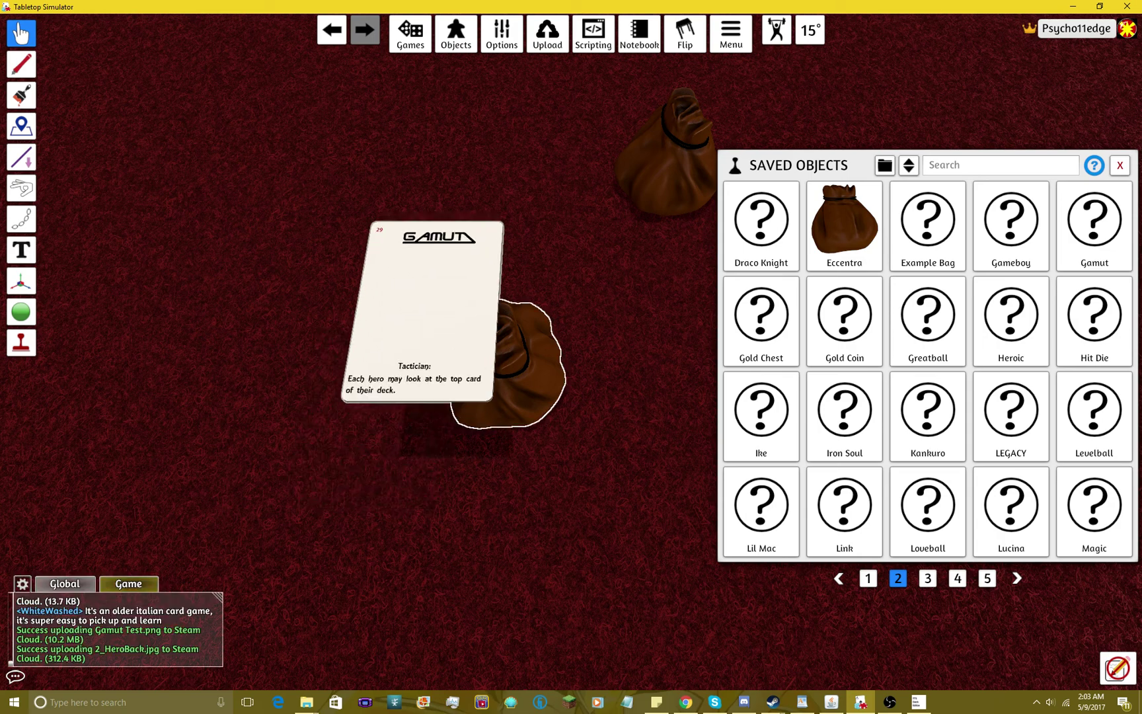
pyautogui.rightClick(493, 366)
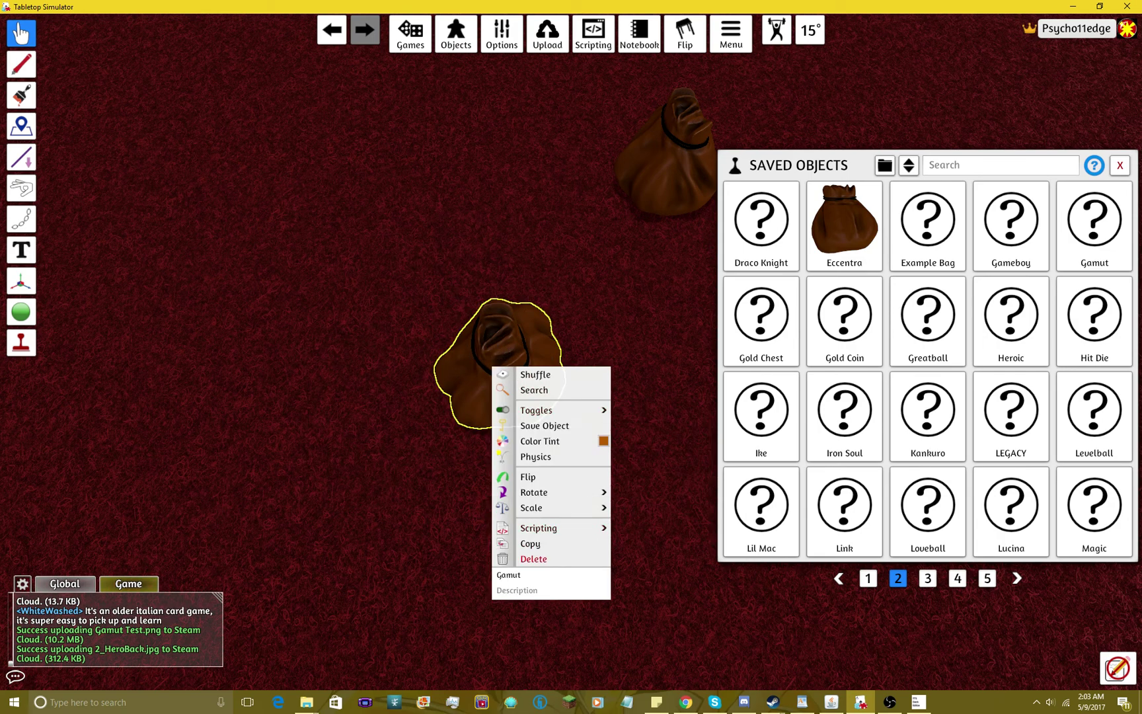
pyautogui.click(534, 558)
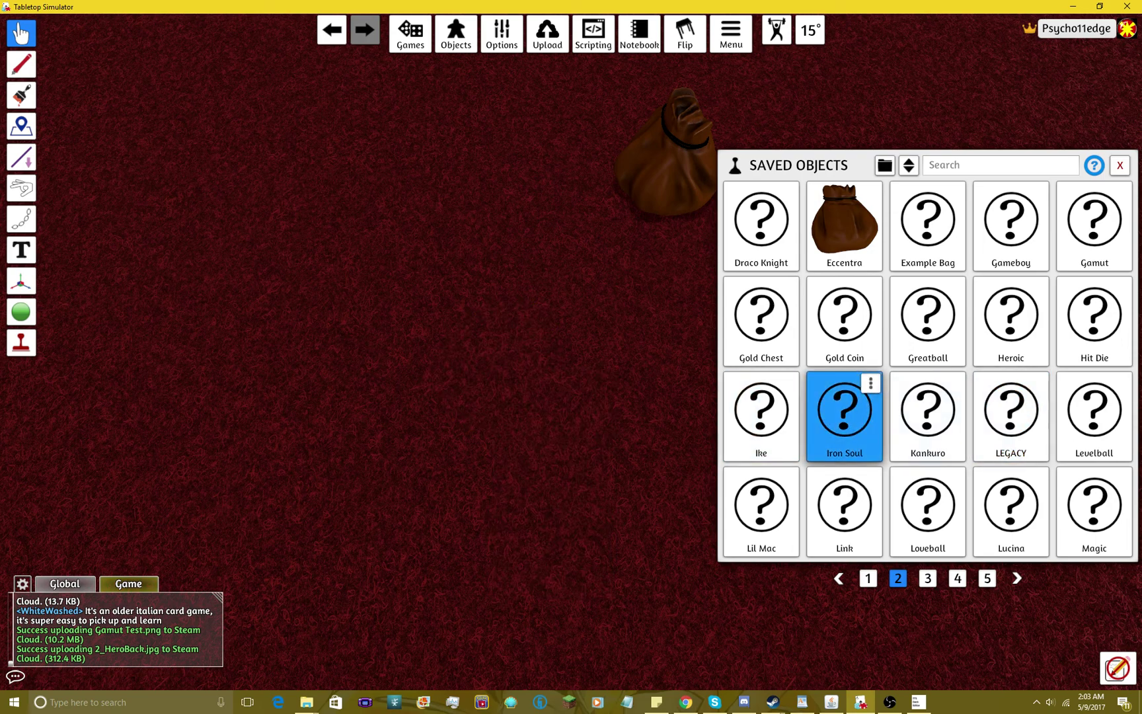
# Spawn the saved Iron Soul object, take a bag out of the chest and lay its Gamut cards and deck on the table
pyautogui.click(844, 413)
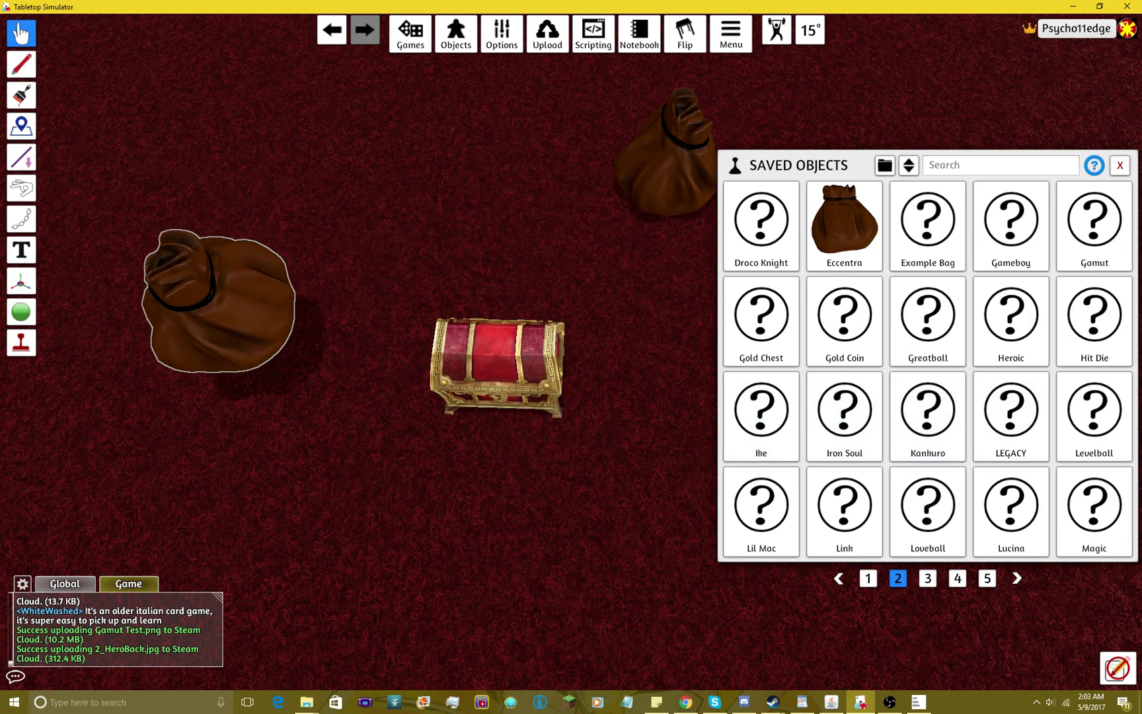
pyautogui.moveTo(268, 337); pyautogui.dragTo(225, 370)
pyautogui.press('a')
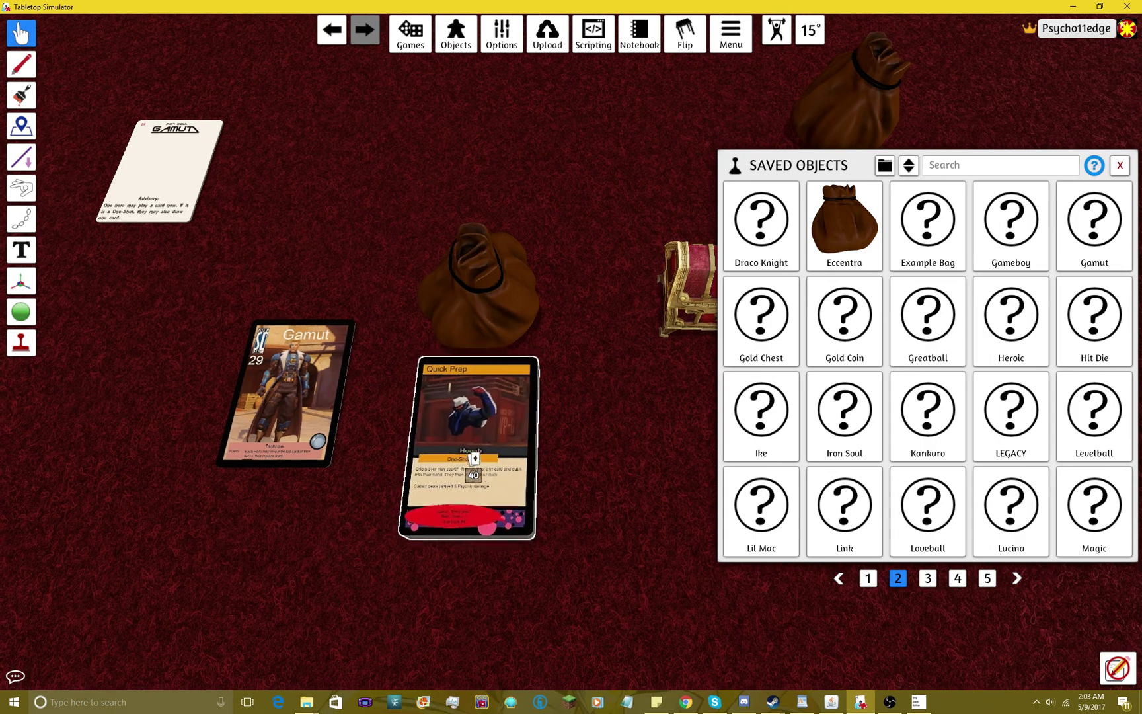
# Search the Gamut hero deck to look through all its cards, and close the deck view
pyautogui.rightClick(494, 397)
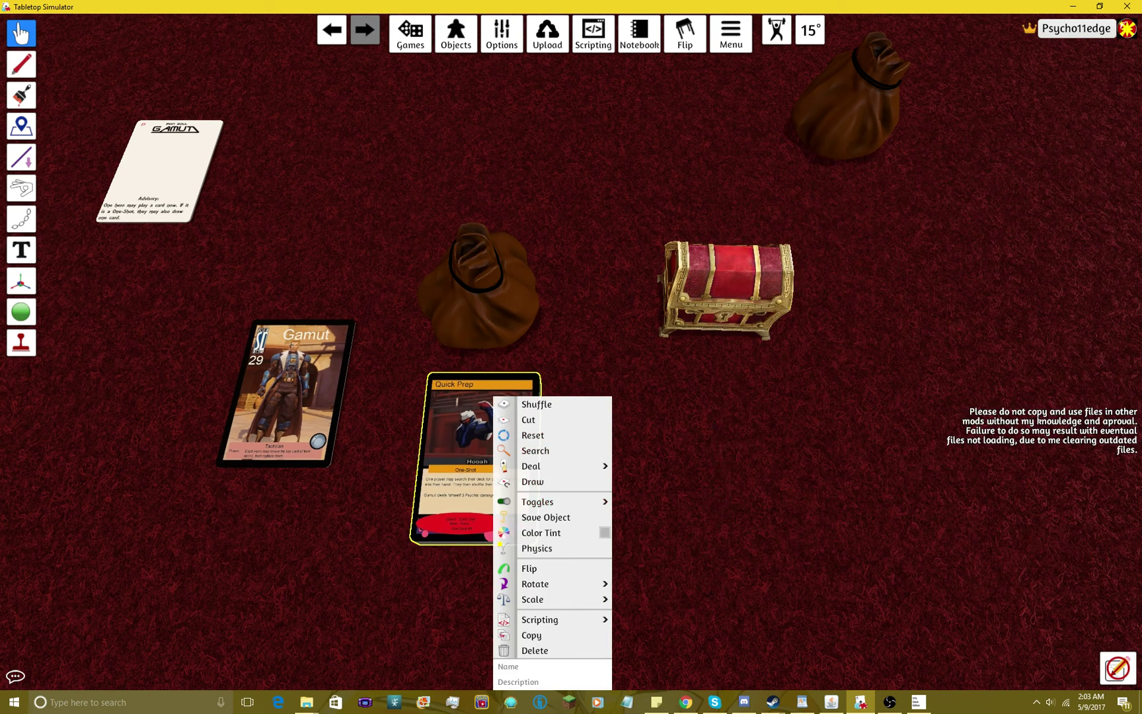
pyautogui.click(533, 450)
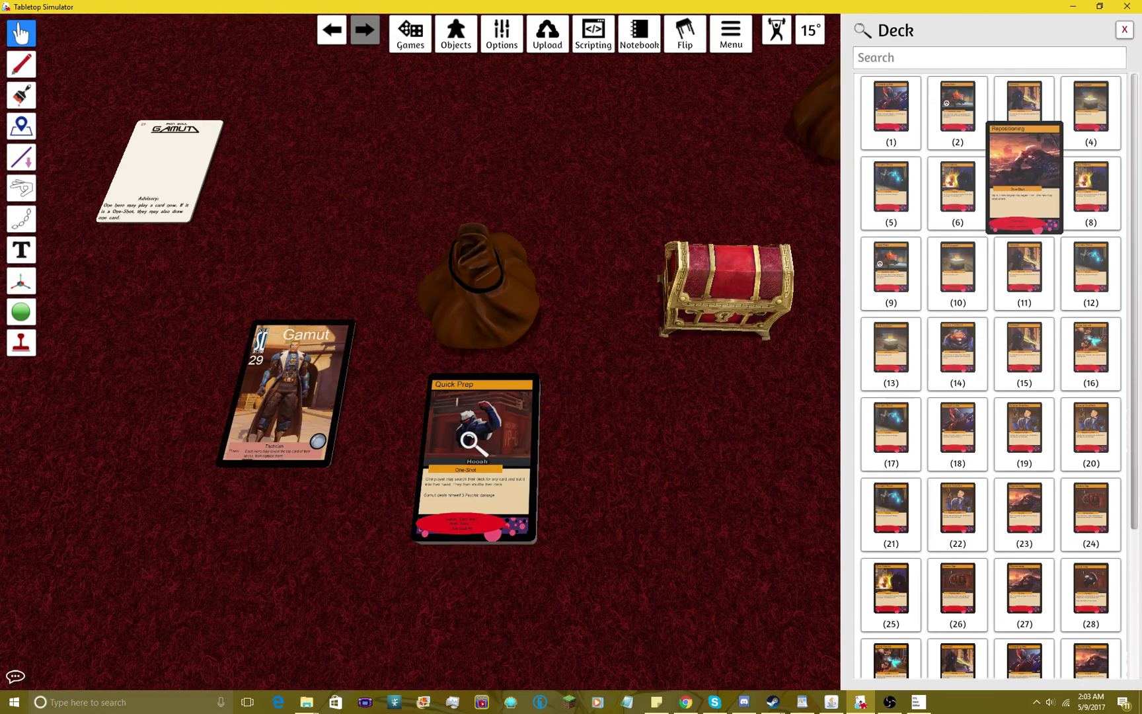
pyautogui.scroll(-3, 957, 314)
pyautogui.scroll(3, 957, 314)
pyautogui.scroll(1, 958, 318)
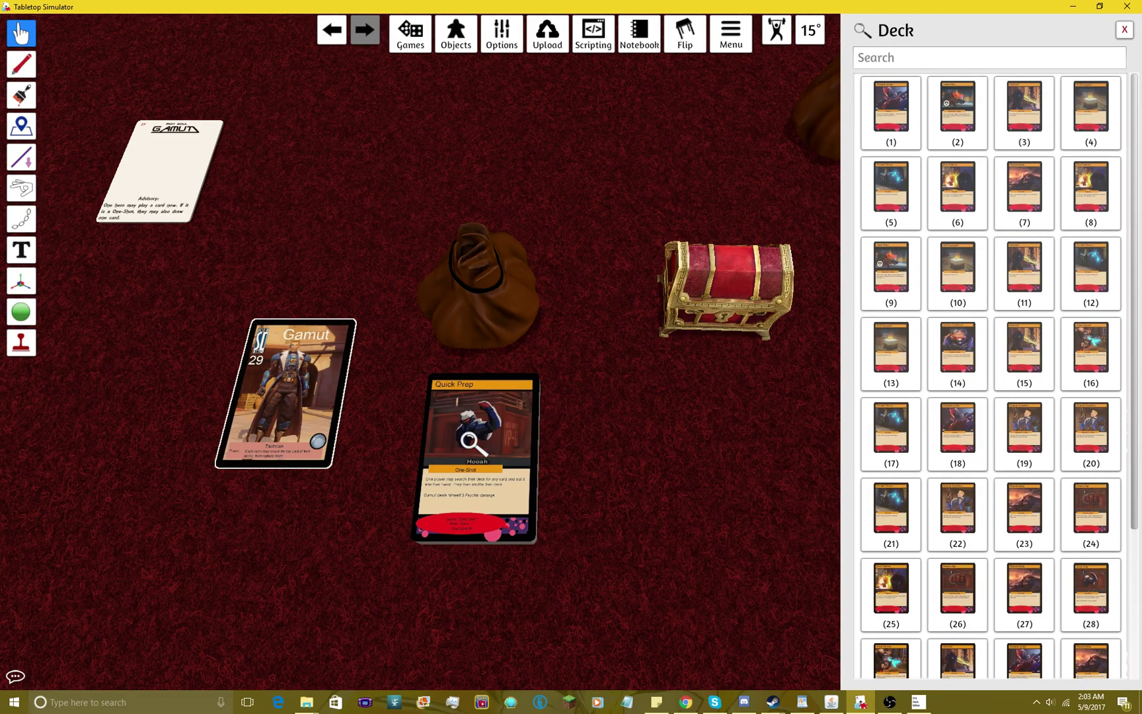
pyautogui.click(1124, 29)
# Flip the Gamut character card over and back to examine both of its sides
pyautogui.scroll(3, 297, 397)
pyautogui.press('a')
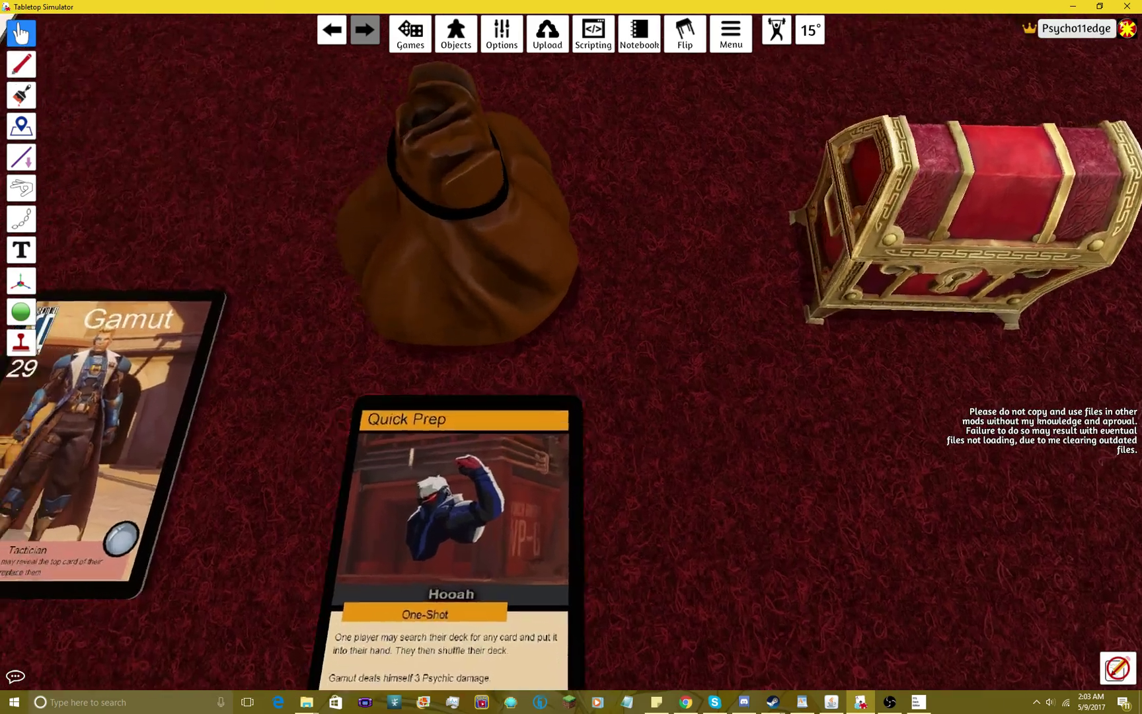
pyautogui.press('f')
pyautogui.press('f')
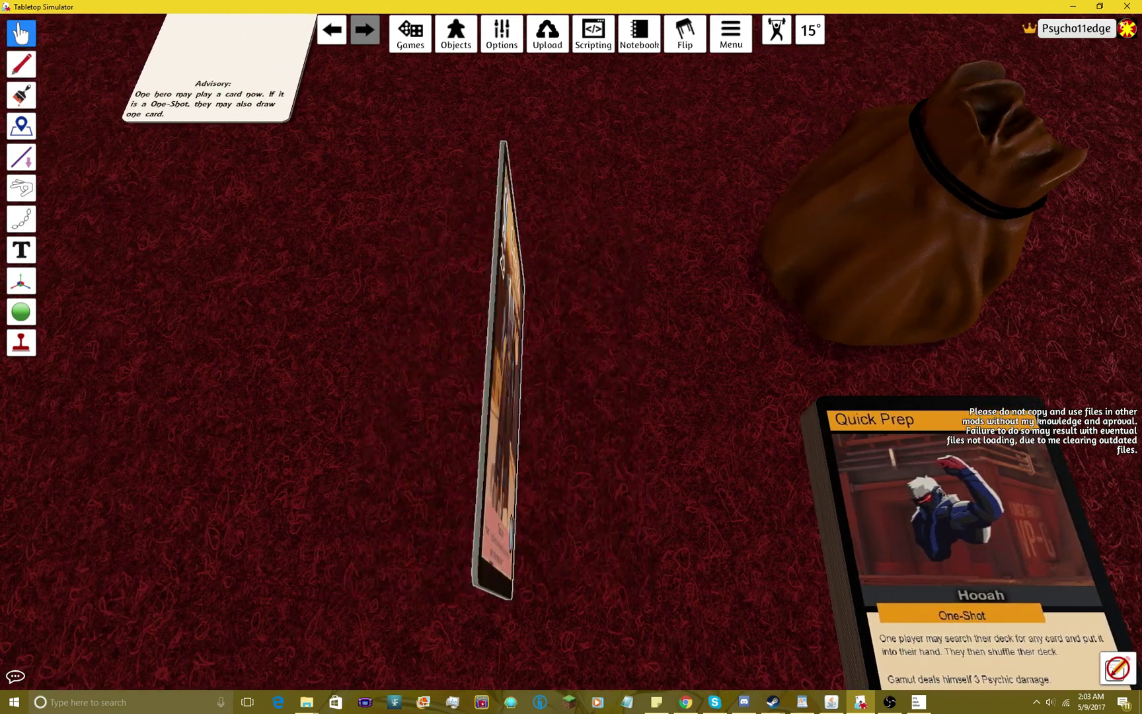
pyautogui.scroll(-5, 503, 370)
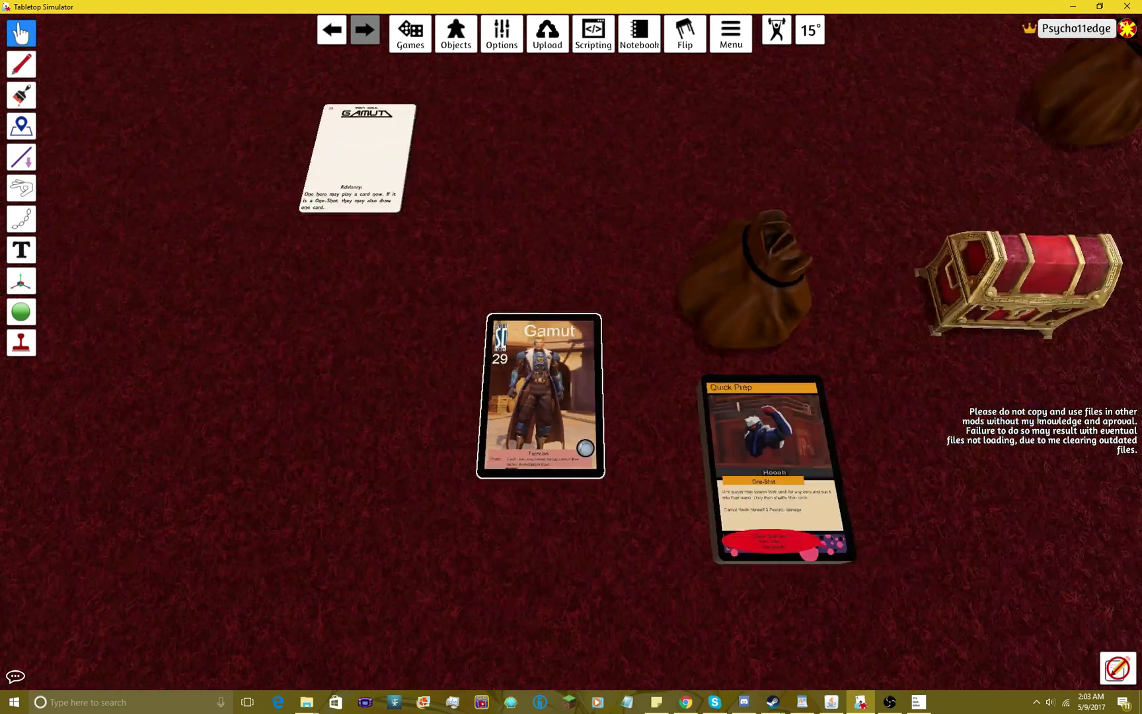
pyautogui.press('d')
pyautogui.scroll(2, 502, 370)
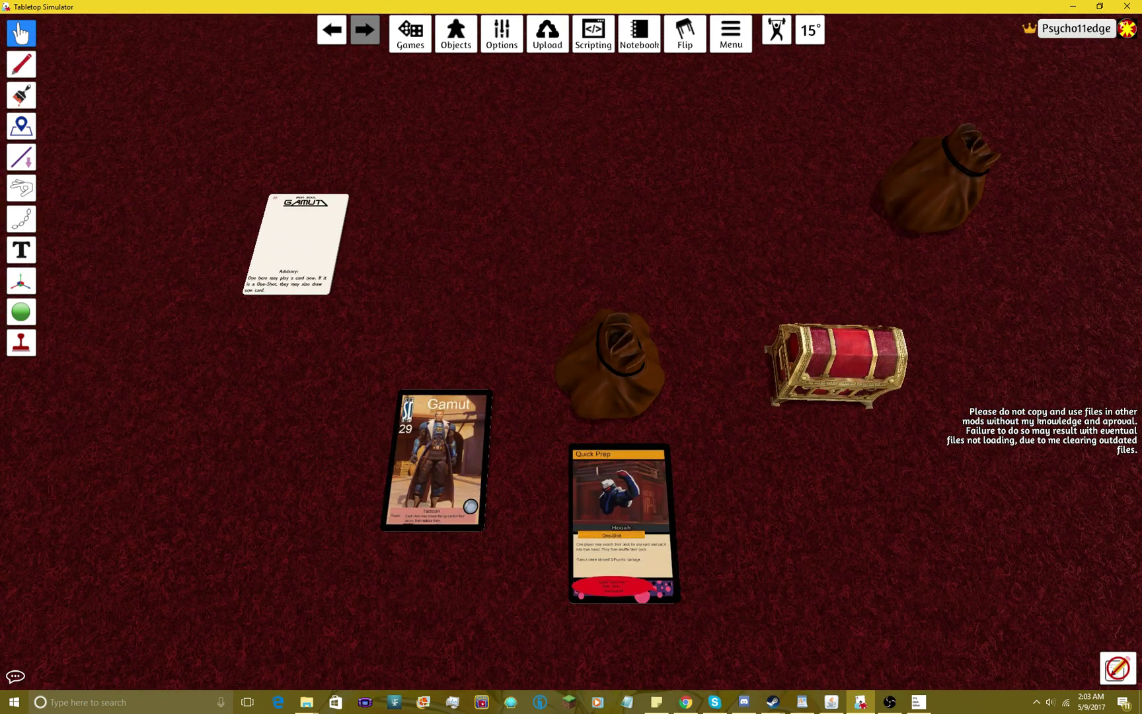